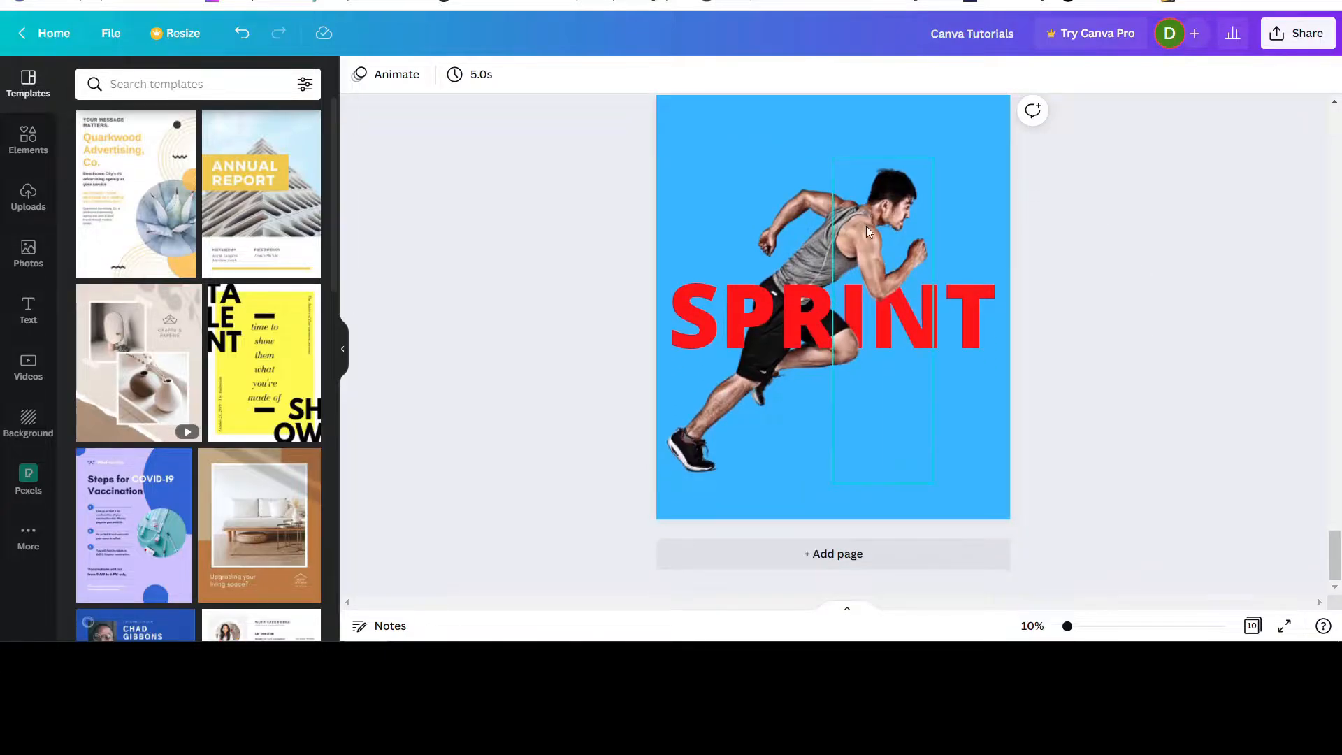
Add a new page after the SPRINT runner design and change its background colour to white.
{"action": "left_click", "coordinate": [845, 555]}
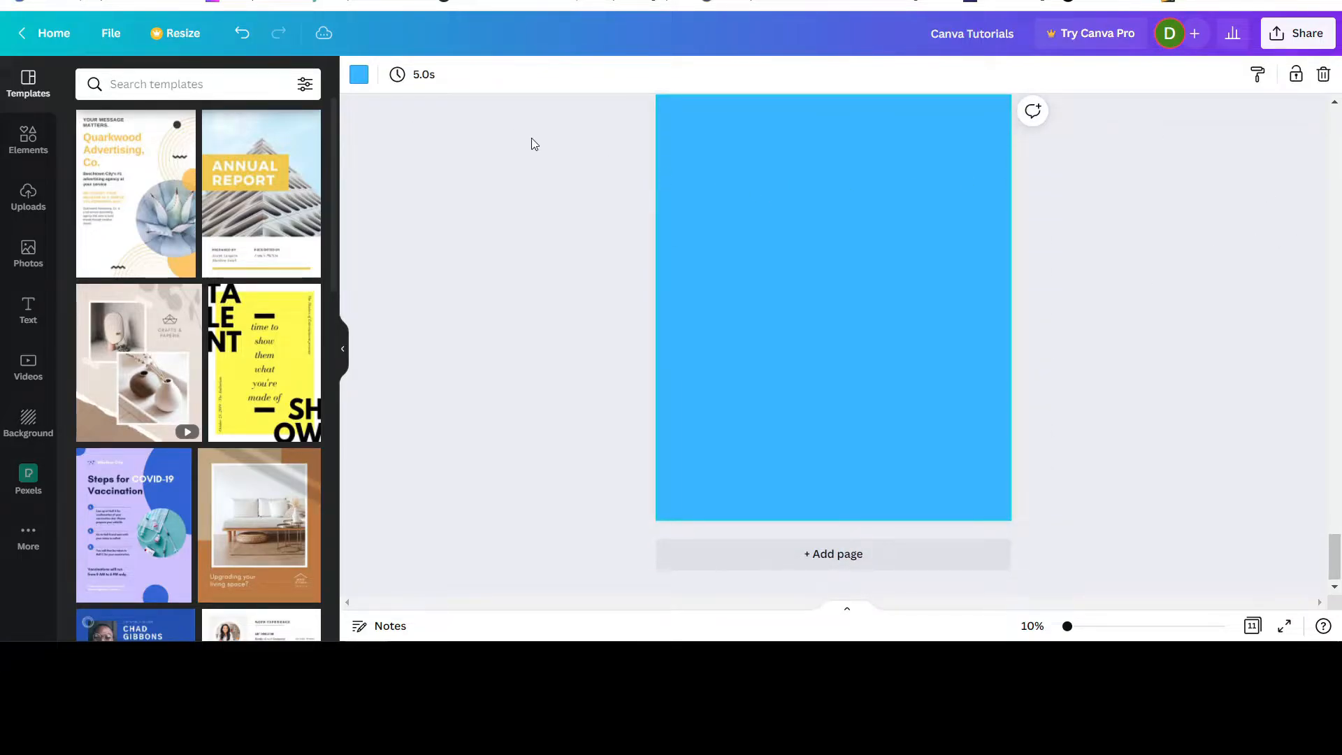
{"action": "left_click", "coordinate": [357, 82]}
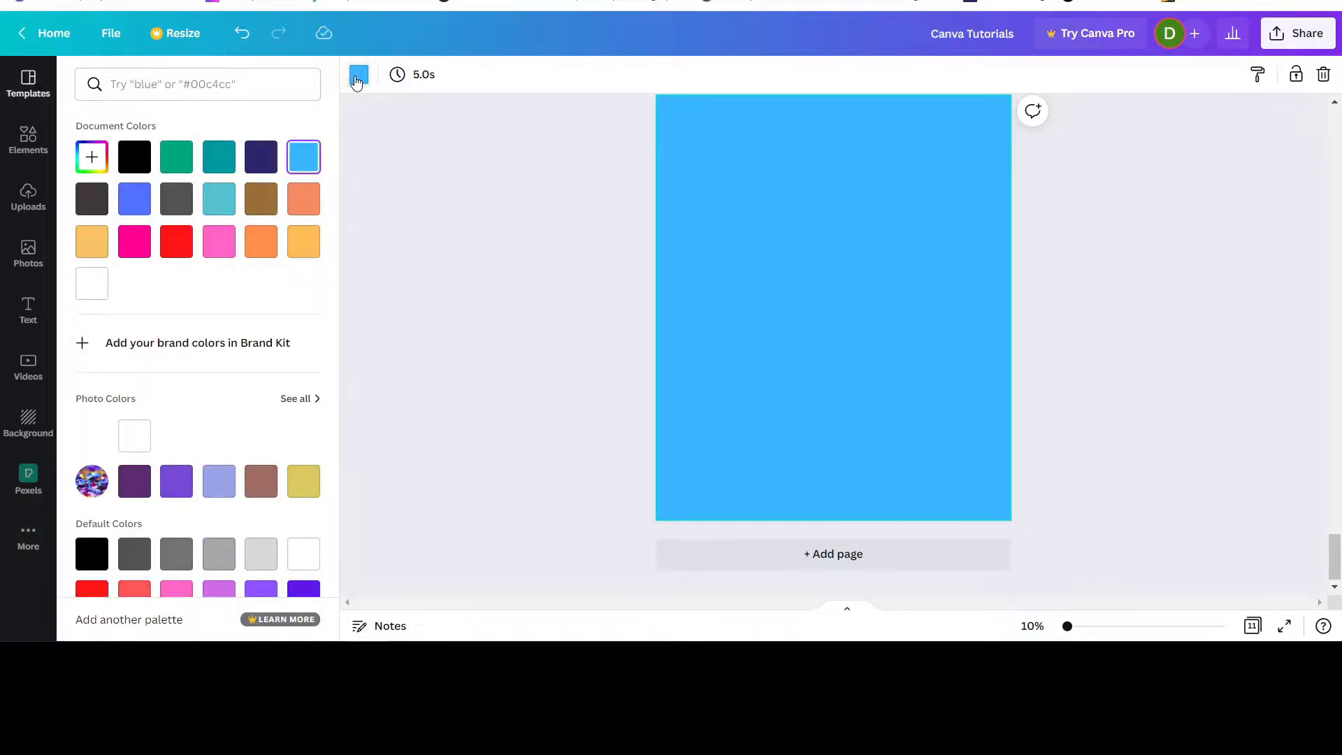
{"action": "left_click", "coordinate": [88, 290]}
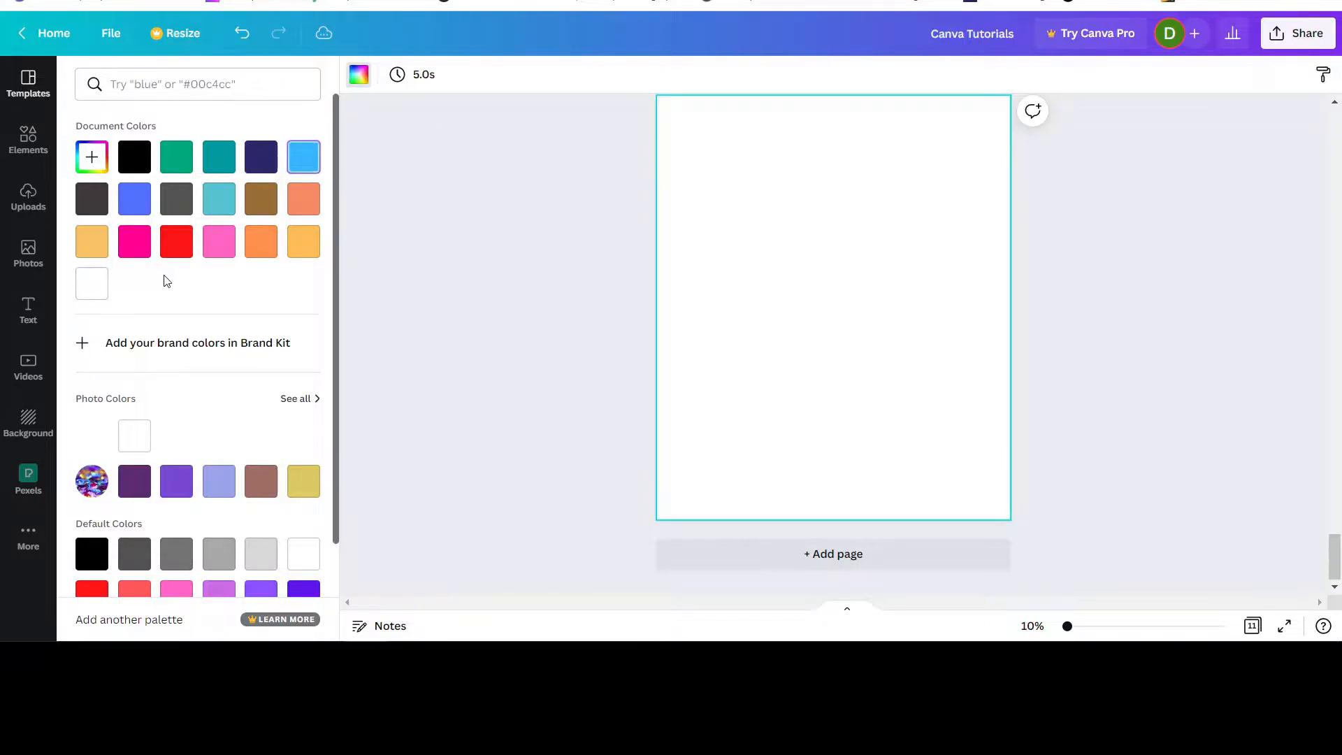
Examine the finished RUN and SPRINT runner designs on pages 9 and 10 as references for the new page.
{"action": "scroll", "coordinate": [1174, 430], "scroll_direction": "up", "scroll_amount": 1}
{"action": "scroll", "coordinate": [1172, 427], "scroll_direction": "down", "scroll_amount": 1}
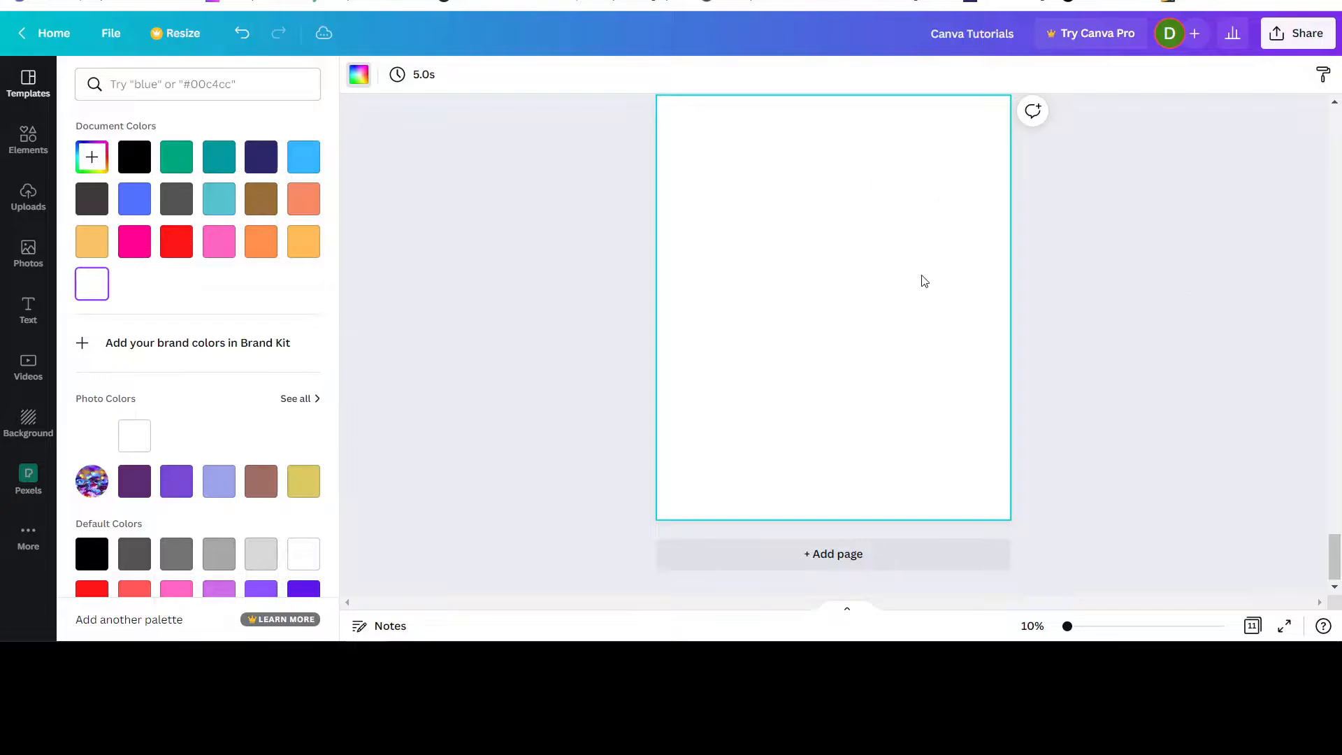
{"action": "scroll", "coordinate": [962, 402], "scroll_direction": "up", "scroll_amount": 6}
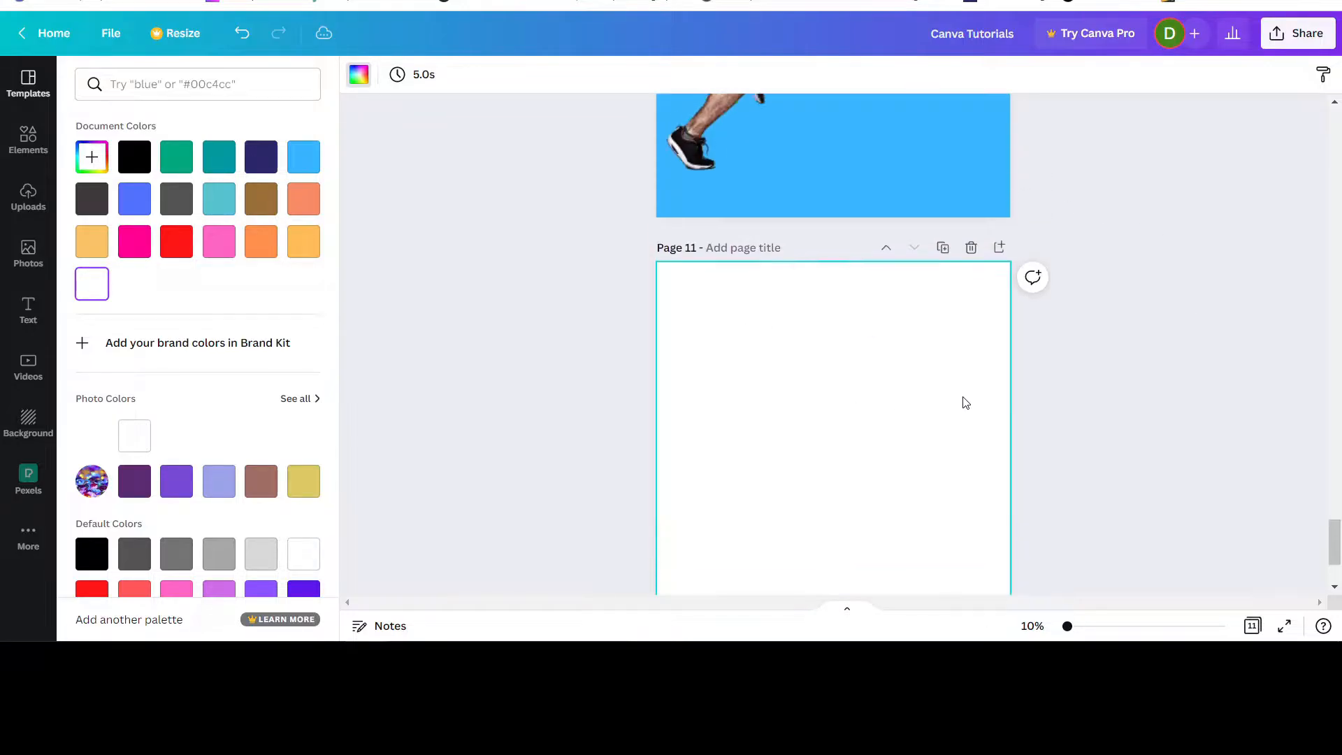
{"action": "scroll", "coordinate": [782, 433], "scroll_direction": "down", "scroll_amount": 3}
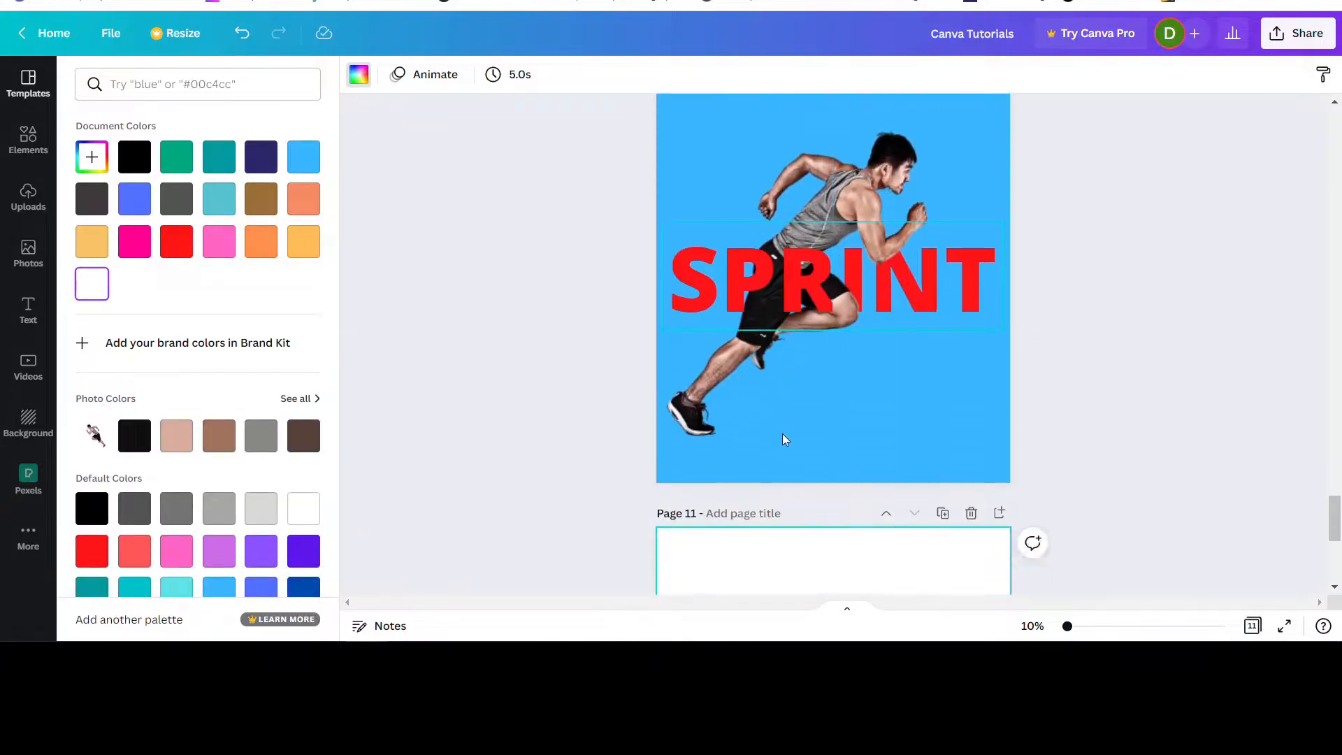
{"action": "scroll", "coordinate": [782, 433], "scroll_direction": "up", "scroll_amount": 6}
{"action": "scroll", "coordinate": [860, 226], "scroll_direction": "up", "scroll_amount": 3}
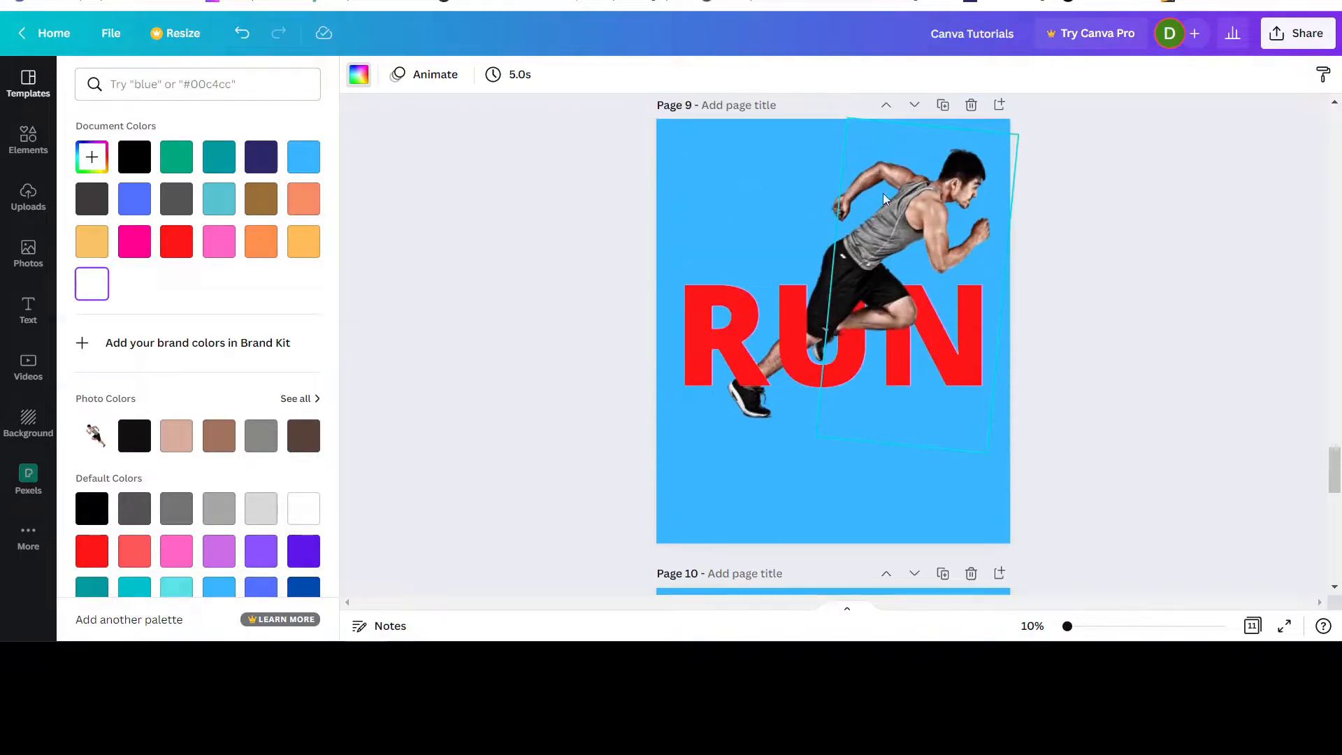
{"action": "scroll", "coordinate": [1134, 347], "scroll_direction": "down", "scroll_amount": 7}
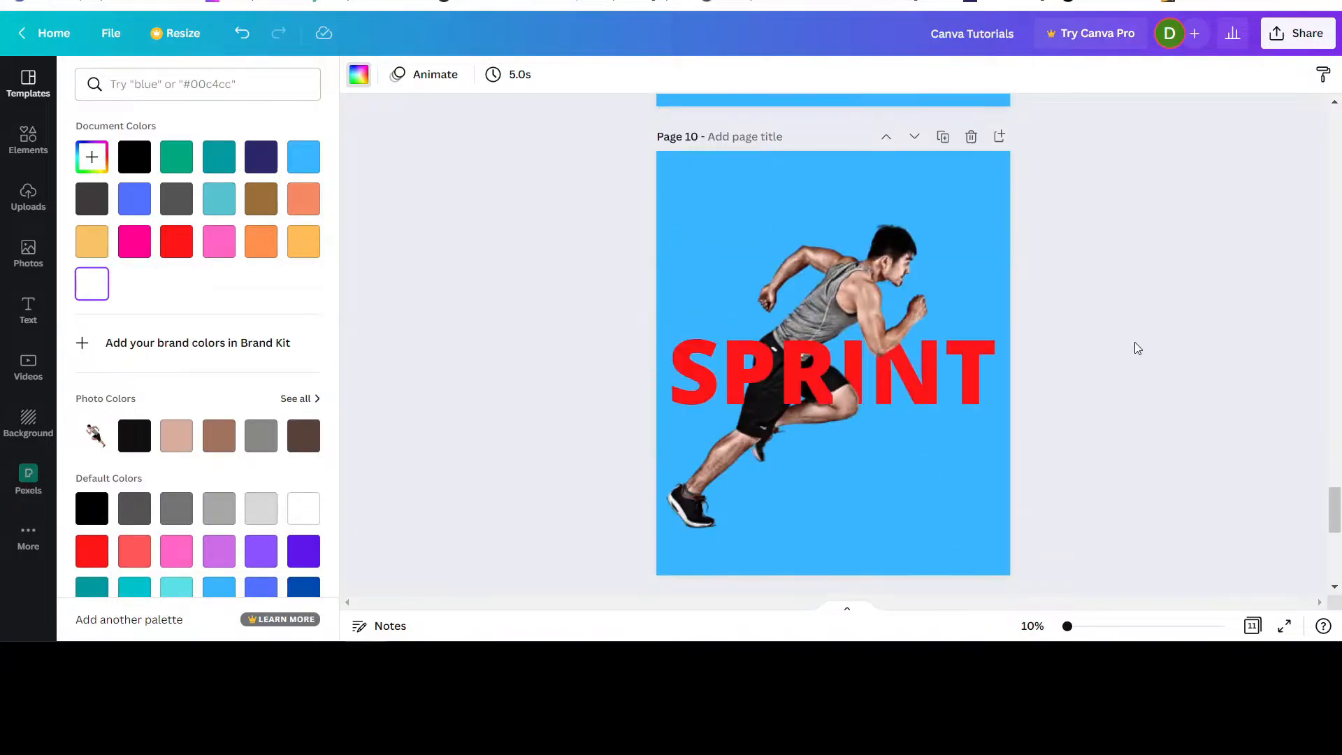
{"action": "scroll", "coordinate": [1077, 353], "scroll_direction": "down", "scroll_amount": 3}
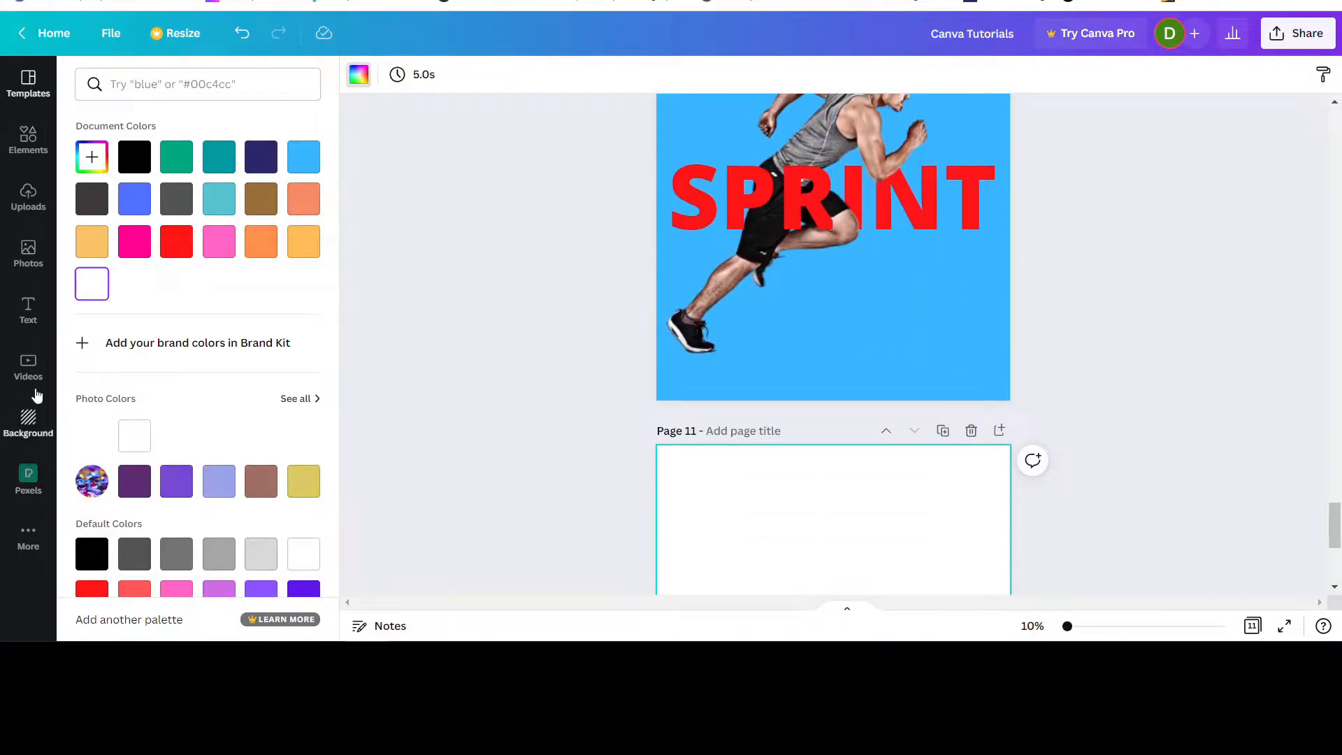
Add a heading text box to the blank page 11.
{"action": "left_click", "coordinate": [31, 307]}
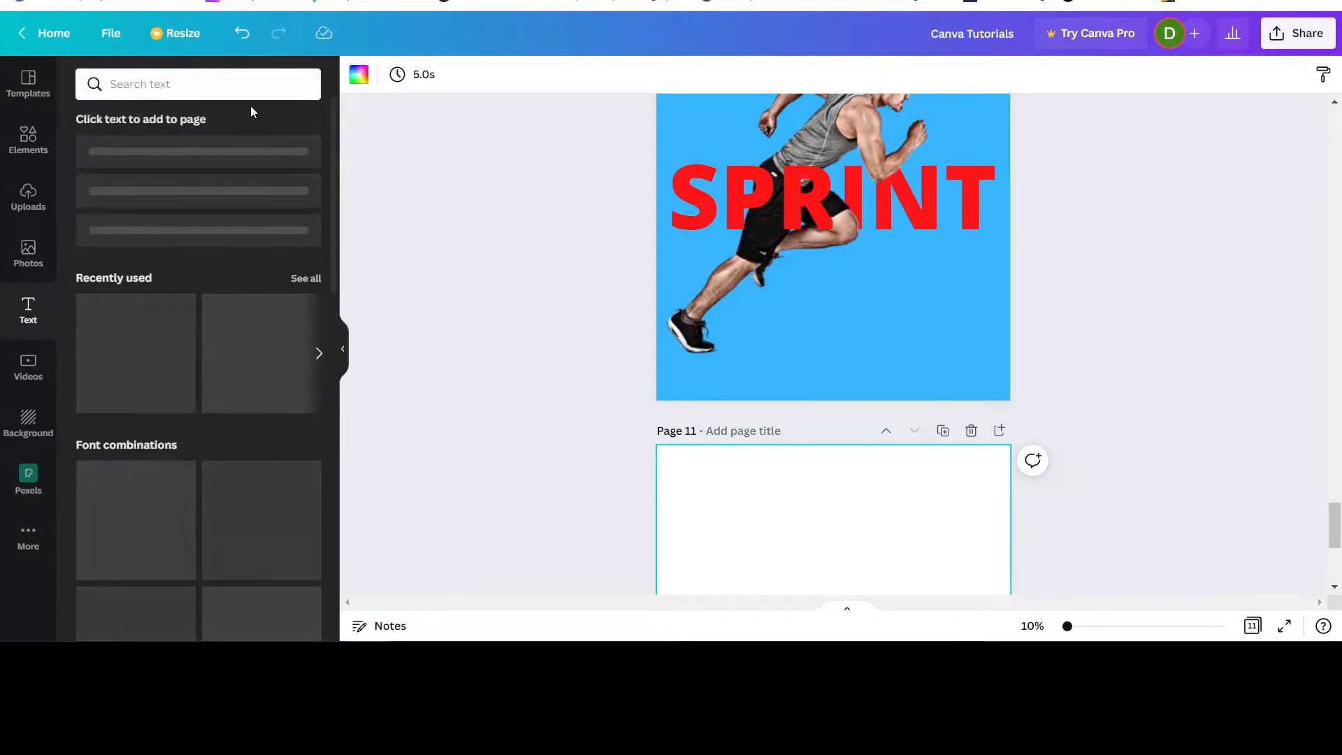
{"action": "left_click", "coordinate": [207, 157]}
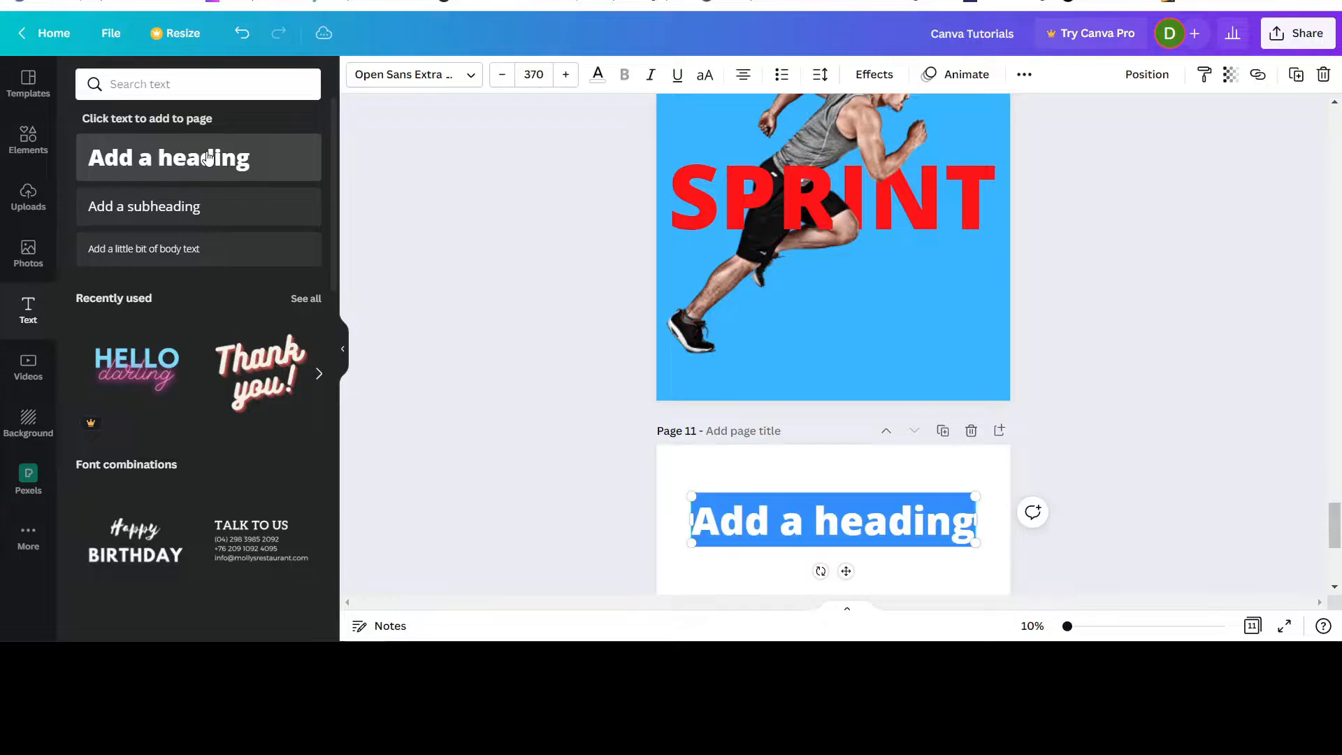
{"action": "scroll", "coordinate": [1088, 341], "scroll_direction": "down", "scroll_amount": 3}
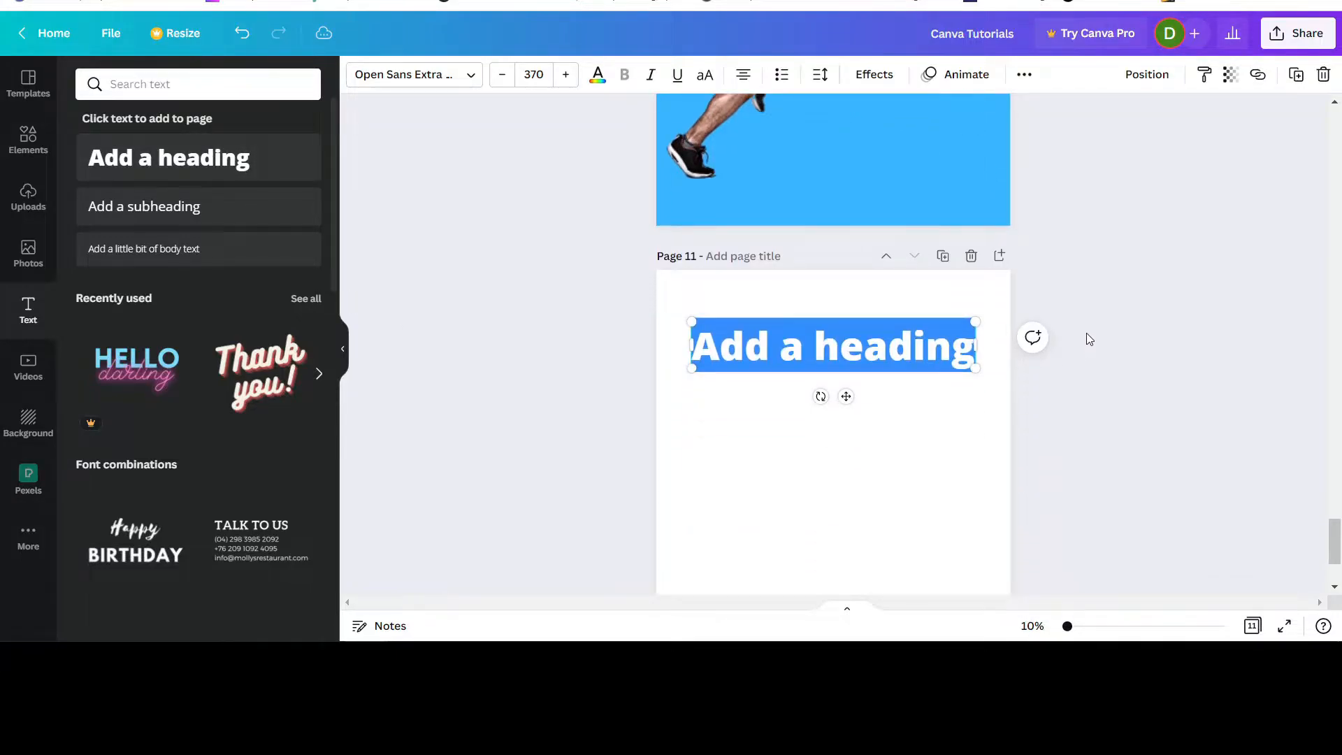
{"action": "left_click", "coordinate": [1334, 101]}
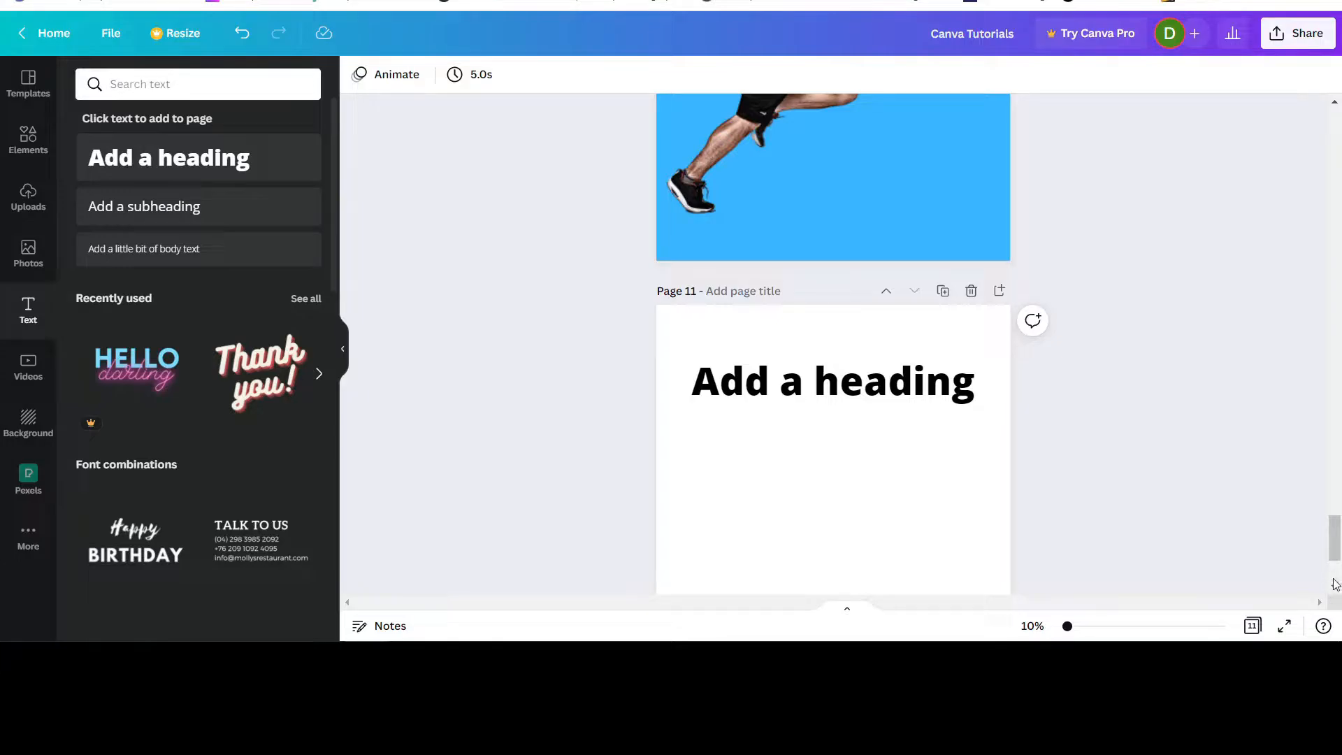
{"action": "scroll", "coordinate": [1335, 587], "scroll_direction": "down", "scroll_amount": 5}
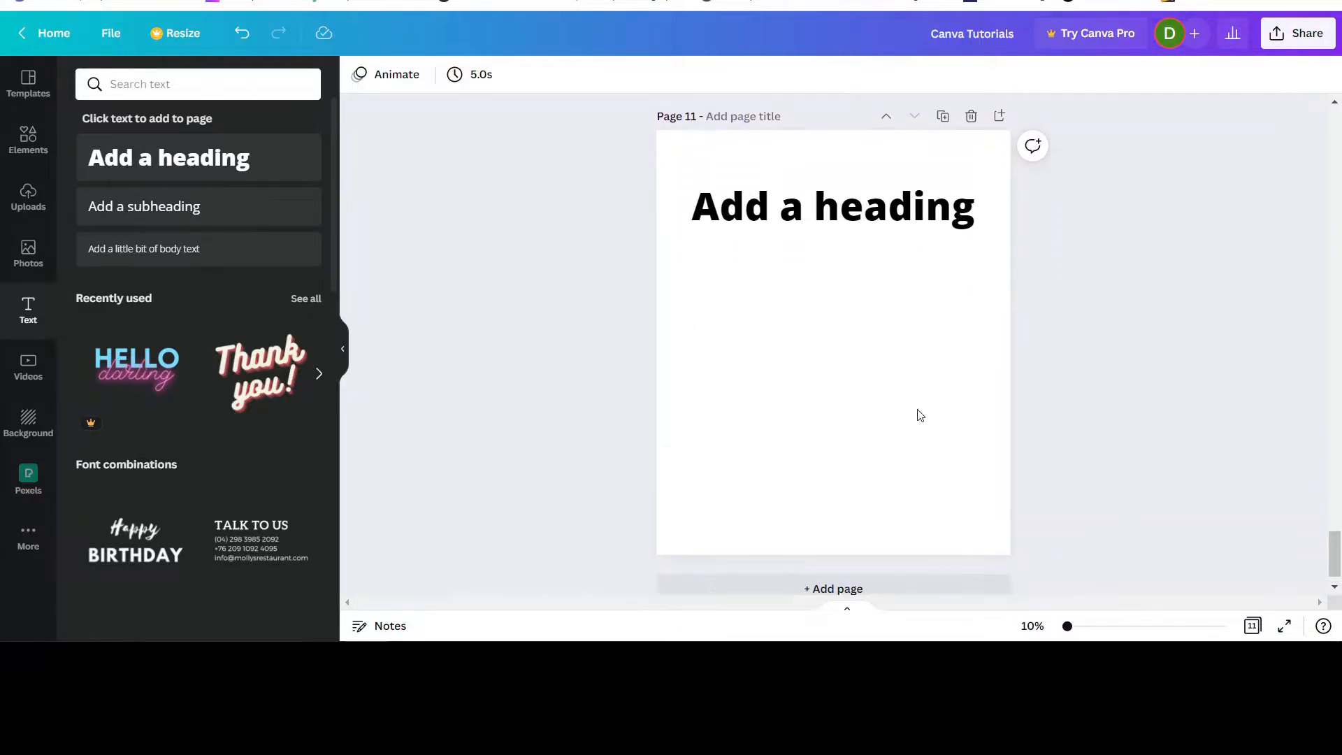
Replace the placeholder heading text with "sprint" and move it down to the middle of page 11.
{"action": "left_click", "coordinate": [821, 196]}
{"action": "left_click", "coordinate": [822, 198]}
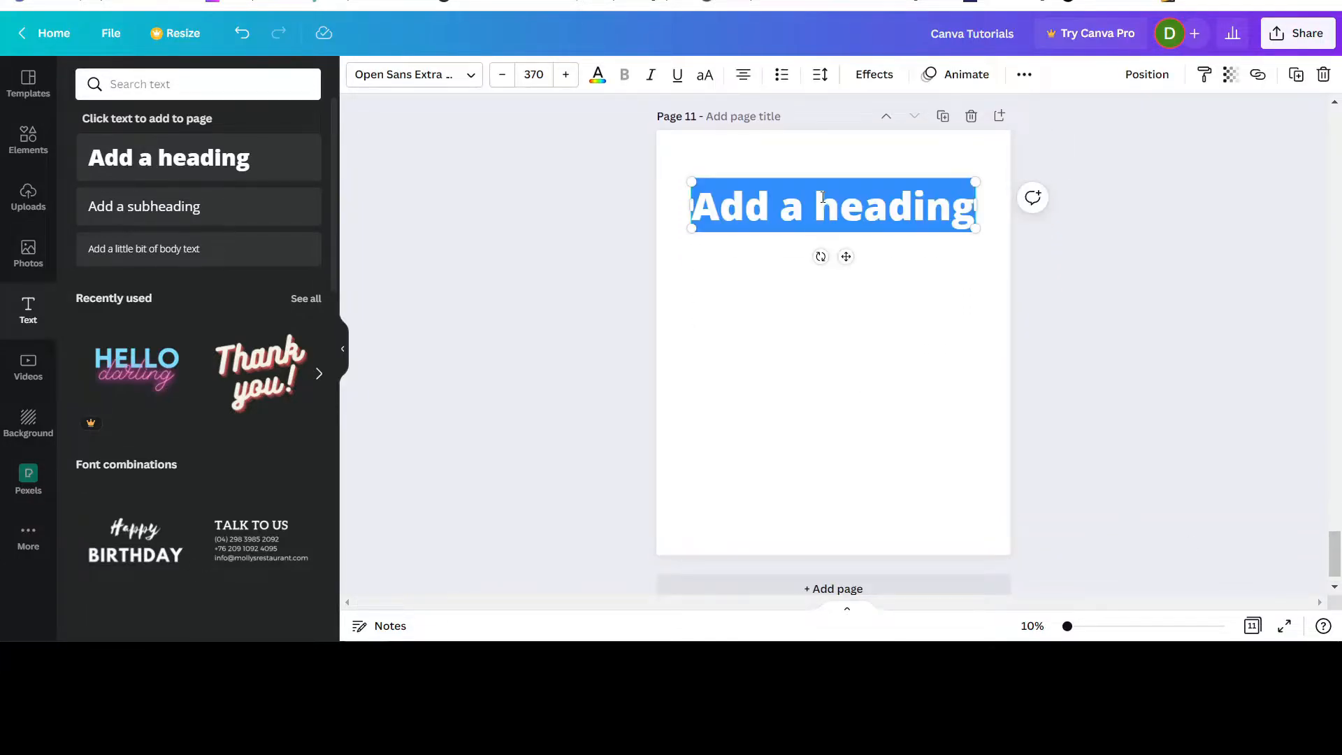
{"action": "left_click", "coordinate": [822, 198]}
{"action": "double_click", "coordinate": [822, 198]}
{"action": "left_click", "coordinate": [822, 198]}
{"action": "type", "text": "sprint"}
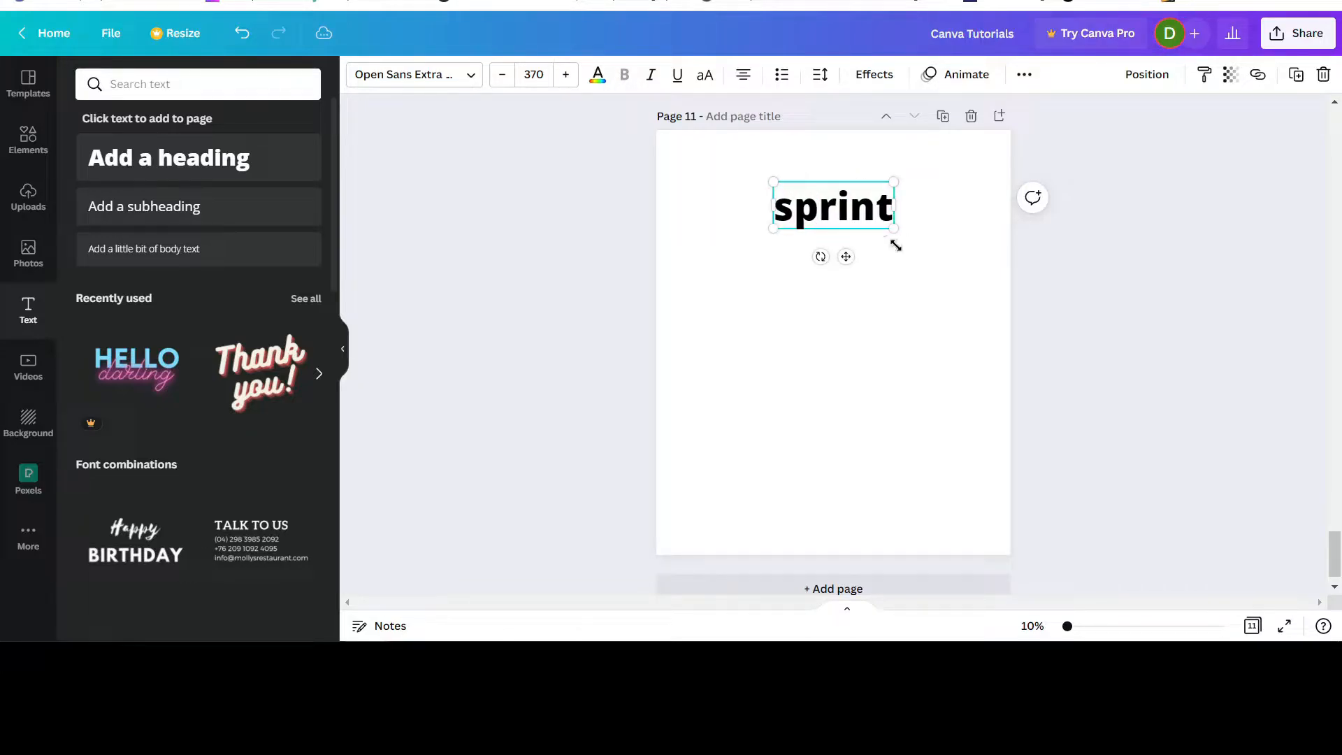
{"action": "left_click_drag", "start_coordinate": [845, 257], "coordinate": [844, 376]}
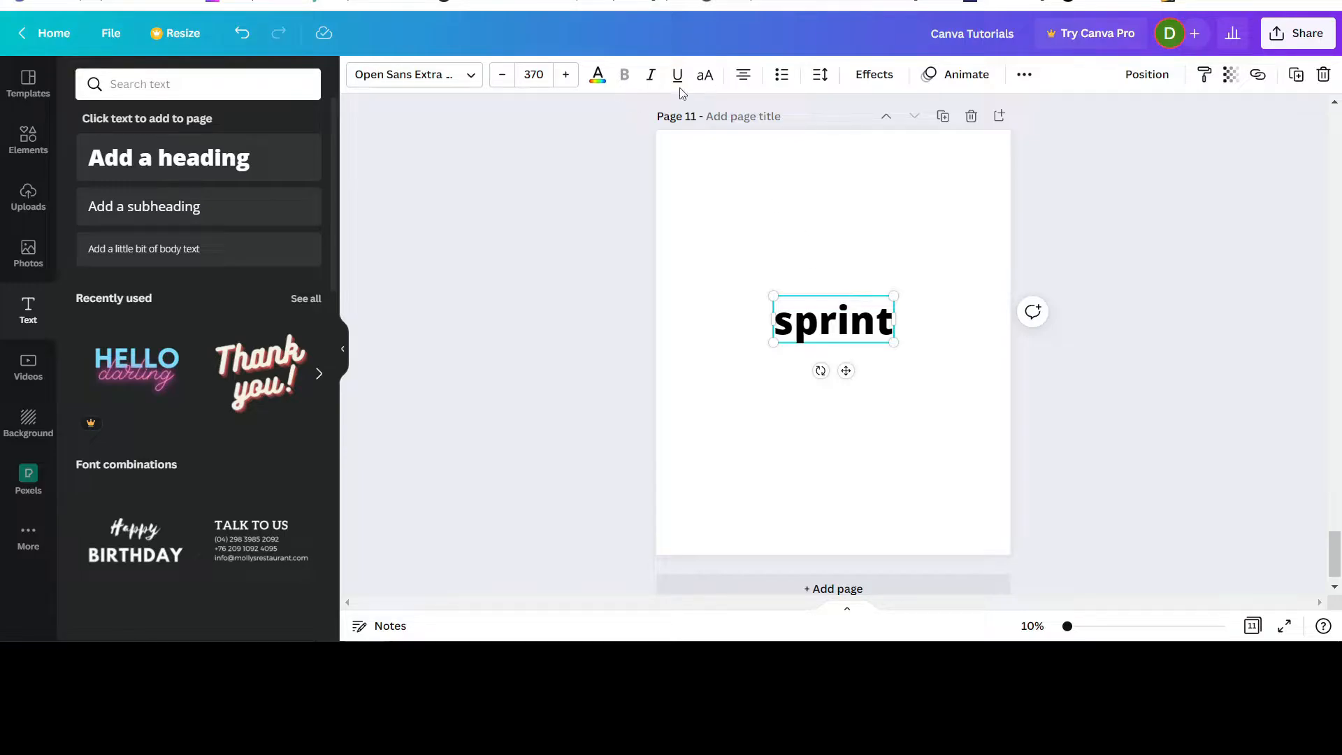
Convert the heading to uppercase and enlarge it to font size 861, centred across nearly the full page width.
{"action": "left_click", "coordinate": [705, 87]}
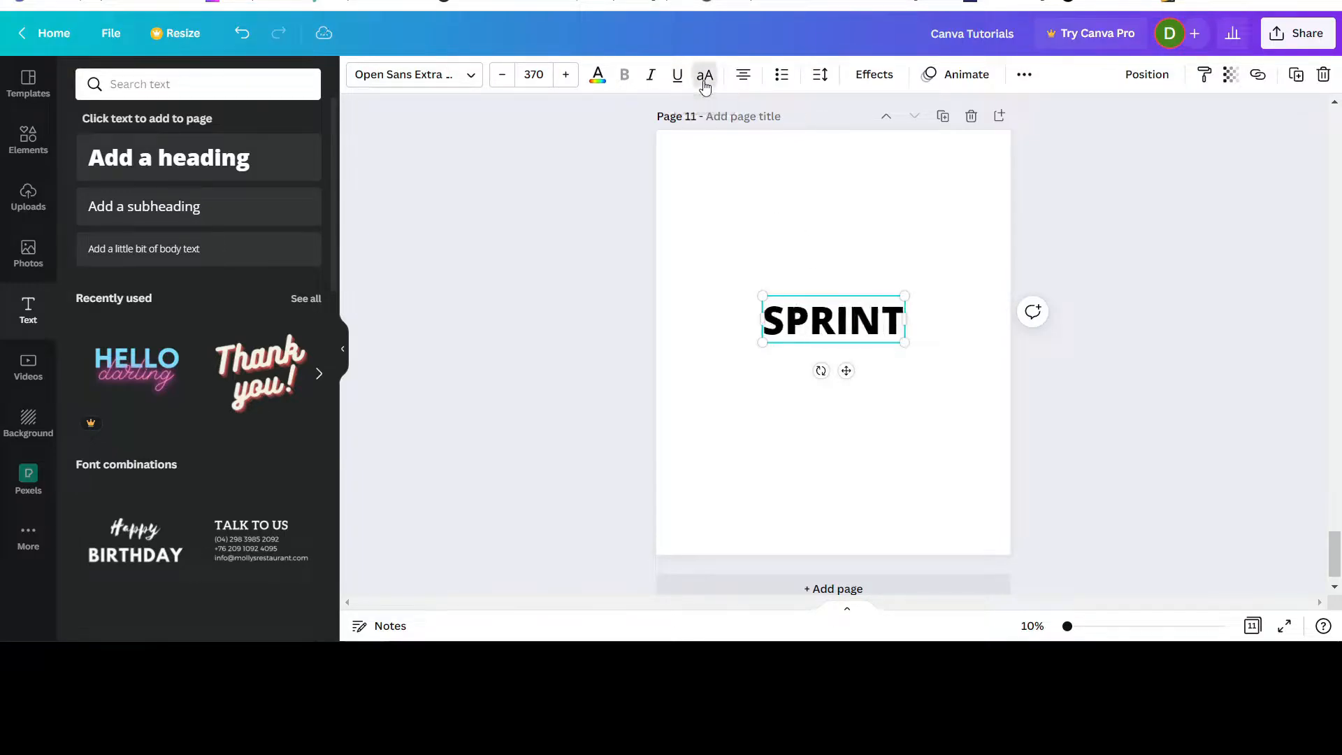
{"action": "left_click_drag", "start_coordinate": [762, 345], "coordinate": [670, 373]}
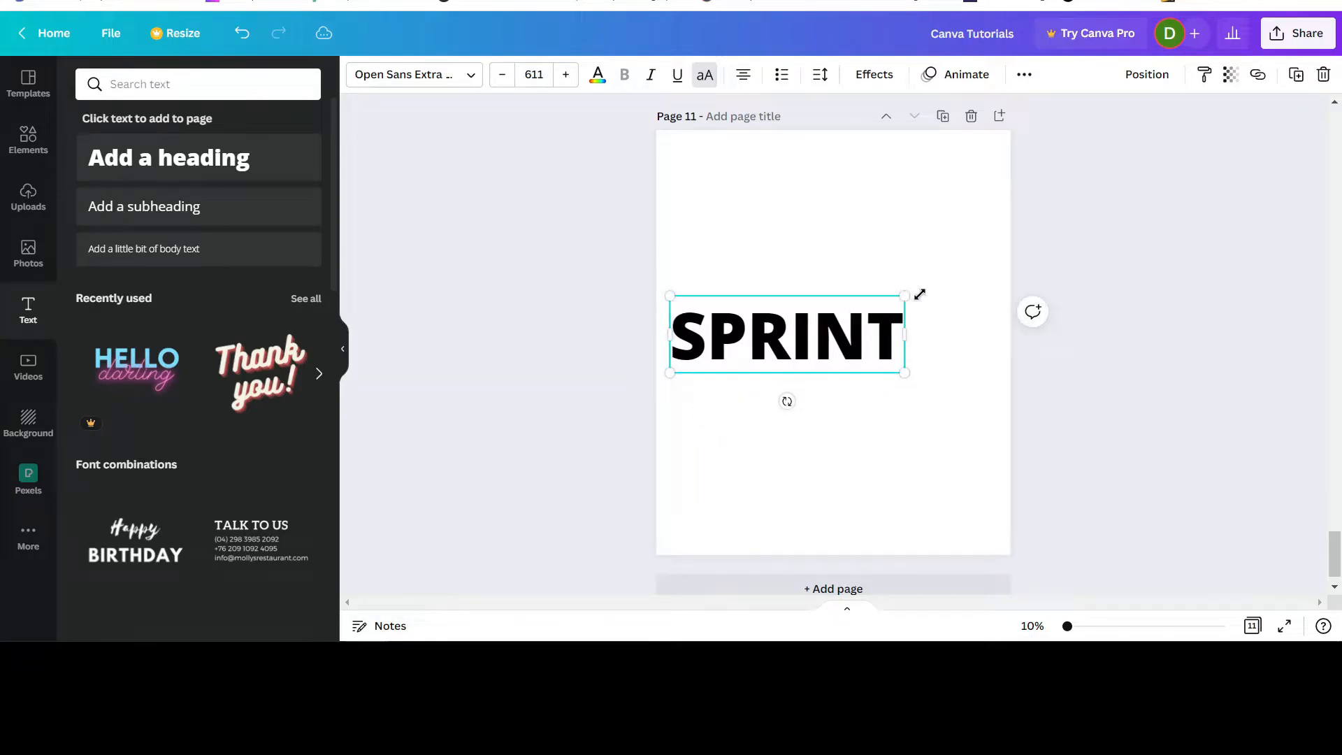
{"action": "left_click_drag", "start_coordinate": [919, 294], "coordinate": [1000, 265]}
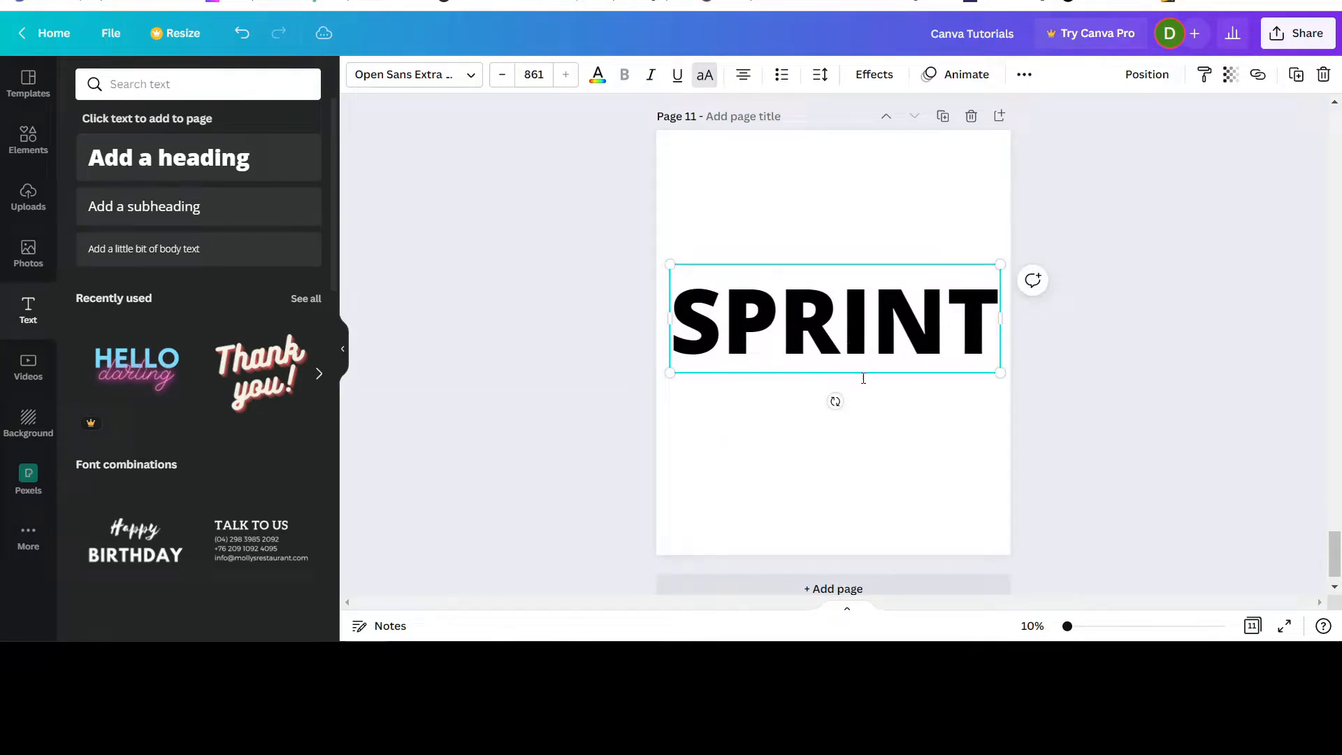
{"action": "left_click", "coordinate": [1157, 420]}
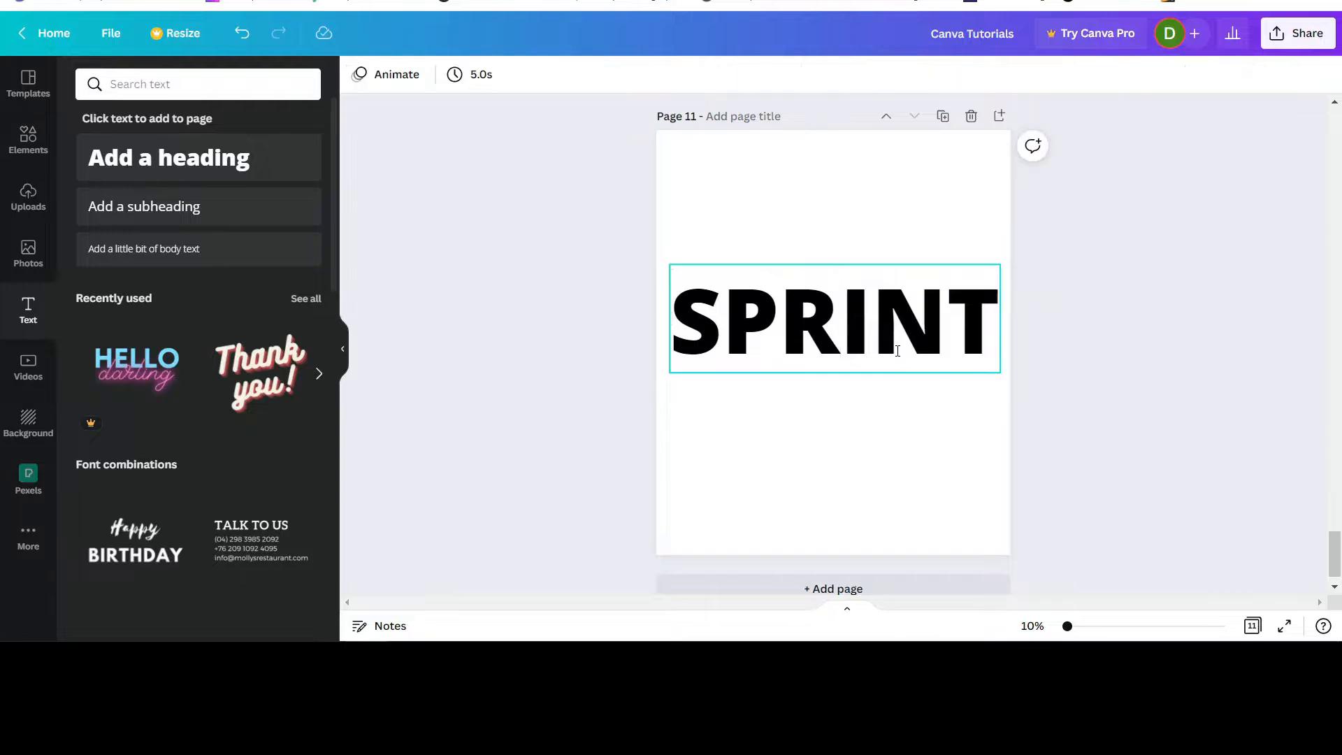
{"action": "left_click_drag", "start_coordinate": [889, 338], "coordinate": [892, 363]}
{"action": "left_click", "coordinate": [1132, 418]}
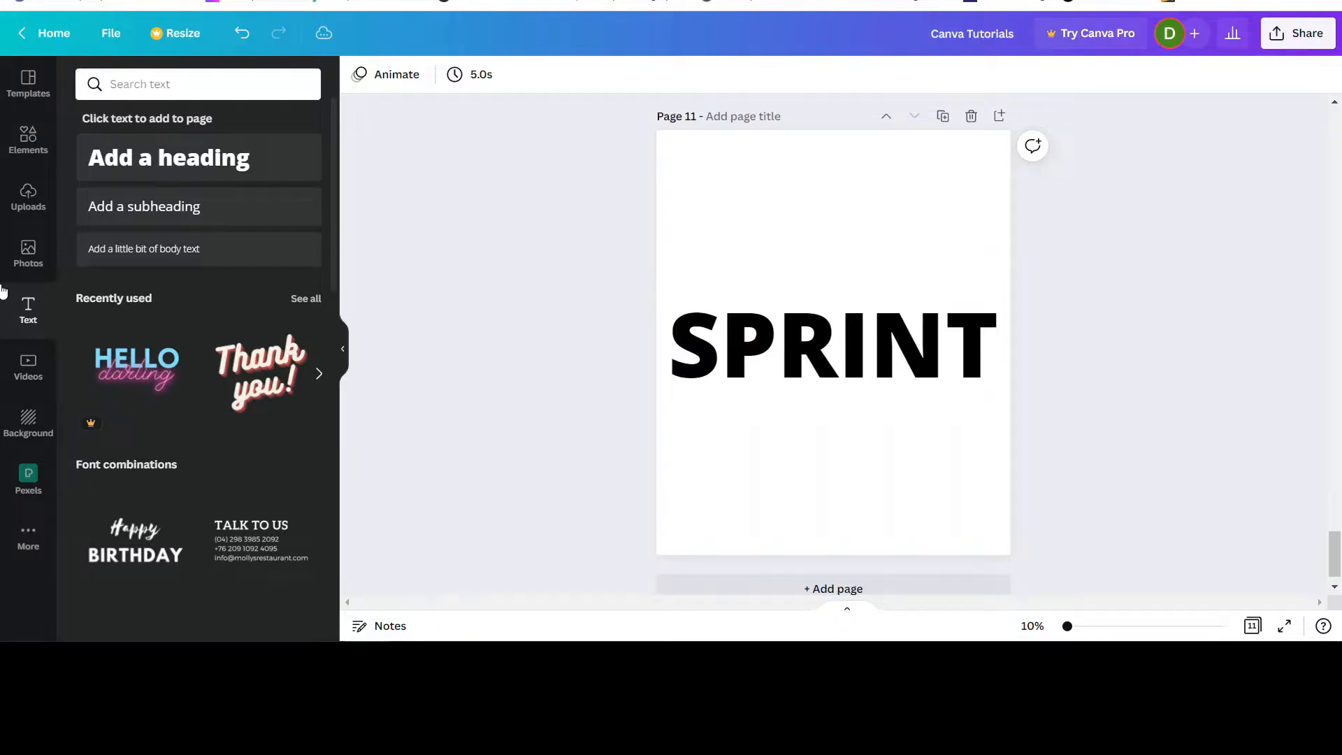
Search the photos for "man running" and add the picture of the shirtless sprinter against a blue sky to page 11.
{"action": "left_click", "coordinate": [28, 253]}
{"action": "left_click", "coordinate": [122, 84]}
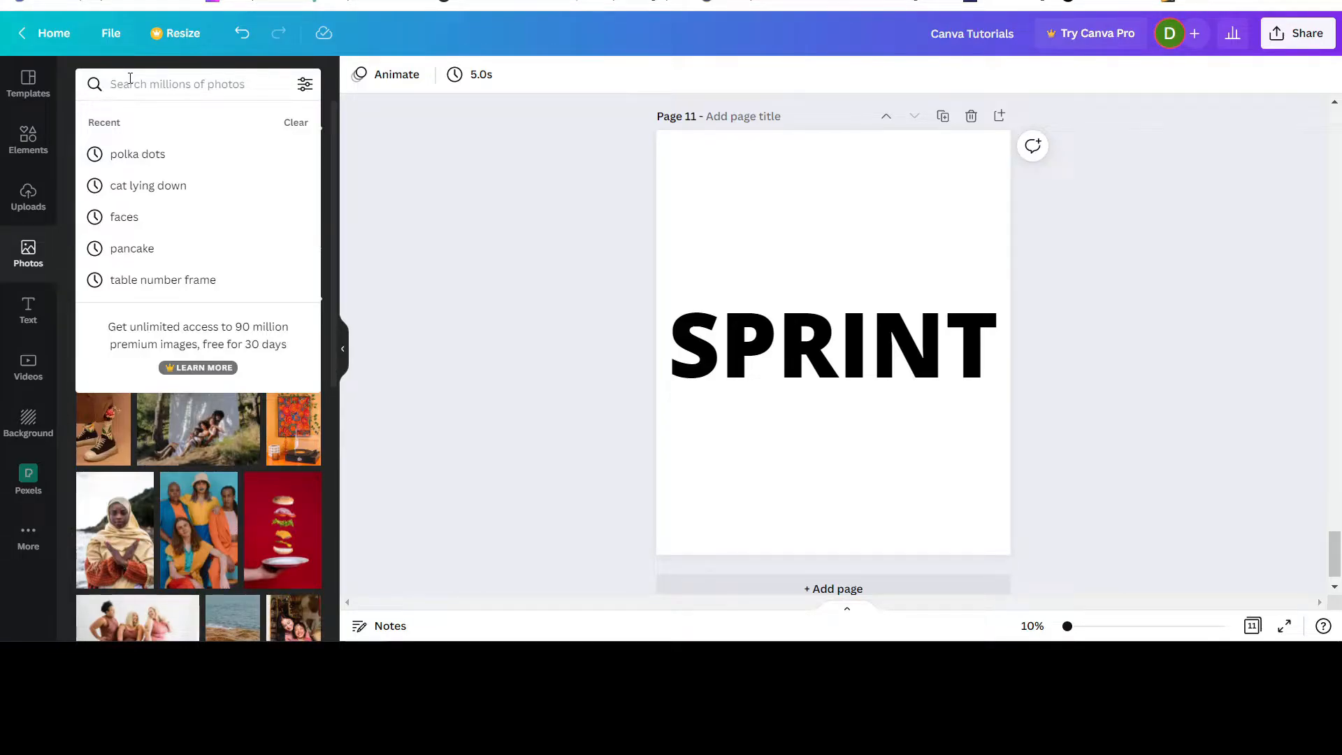
{"action": "type", "text": "man"}
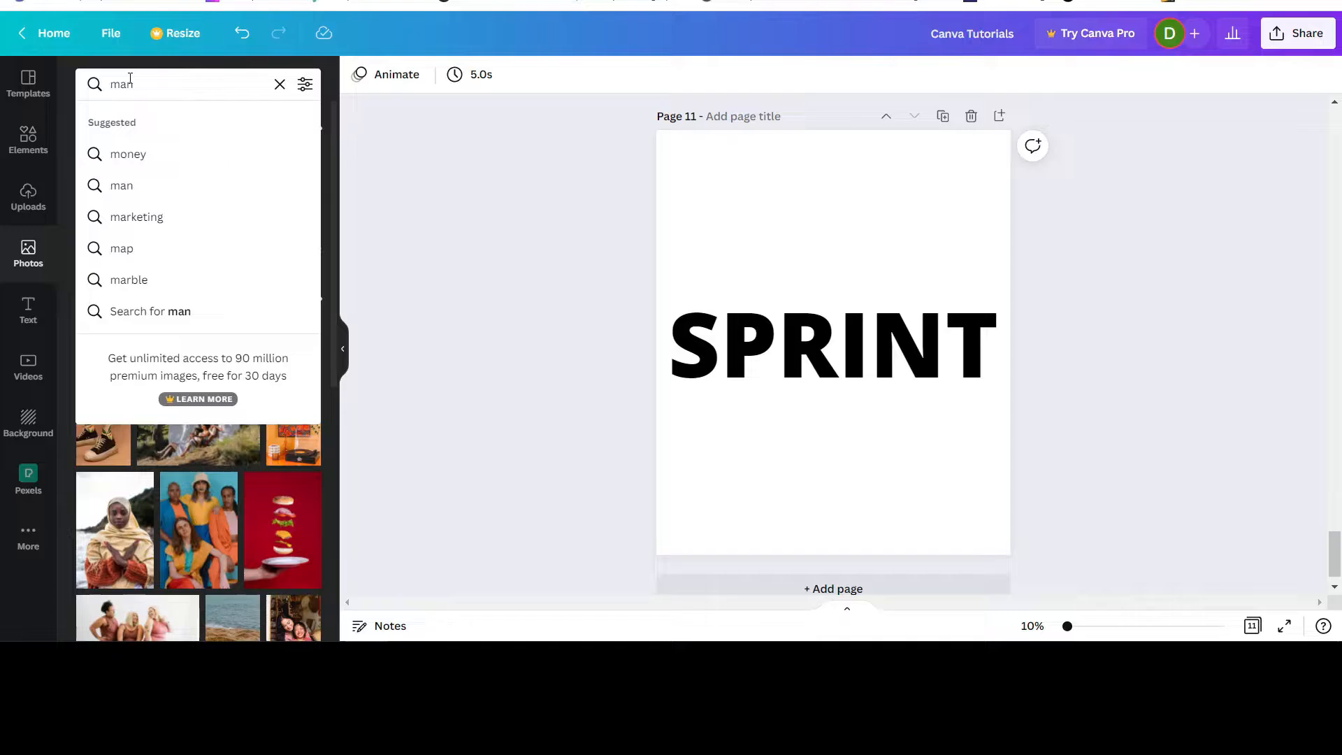
{"action": "type", "text": " running"}
{"action": "key", "text": "Return"}
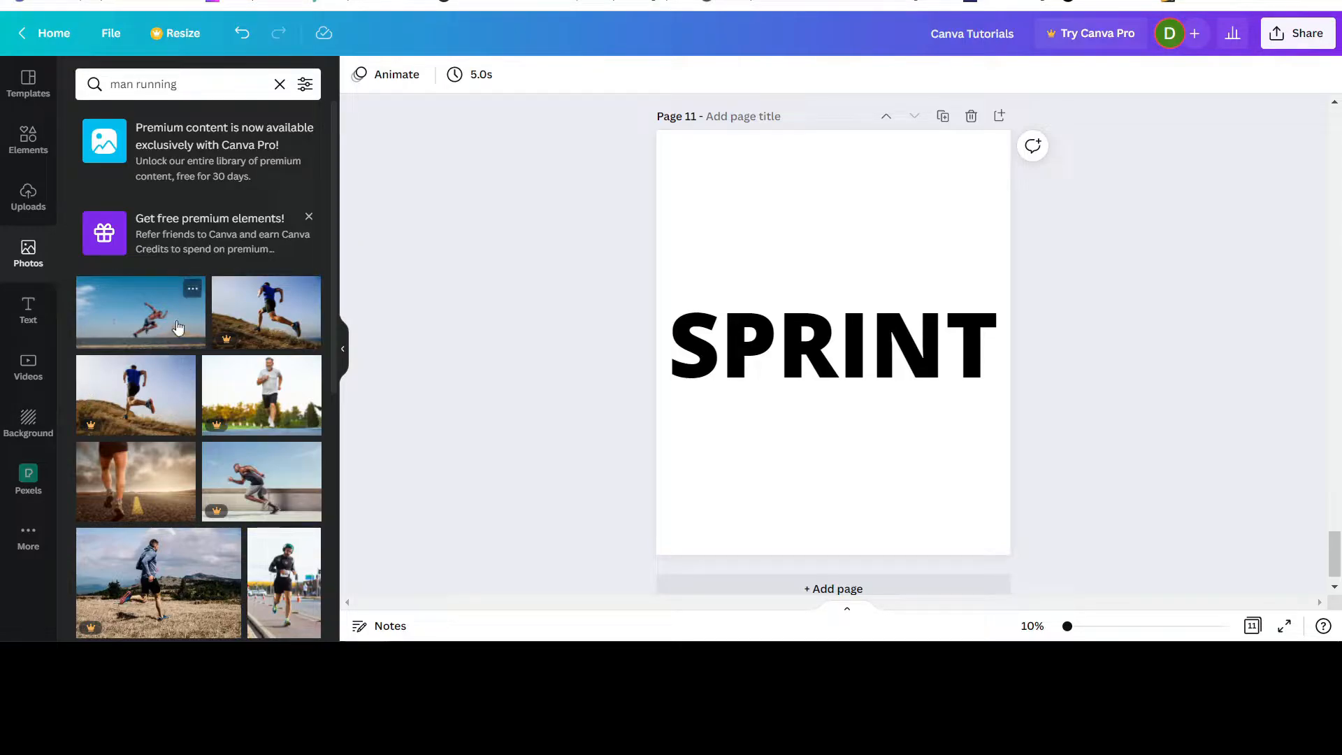
{"action": "left_click", "coordinate": [140, 328]}
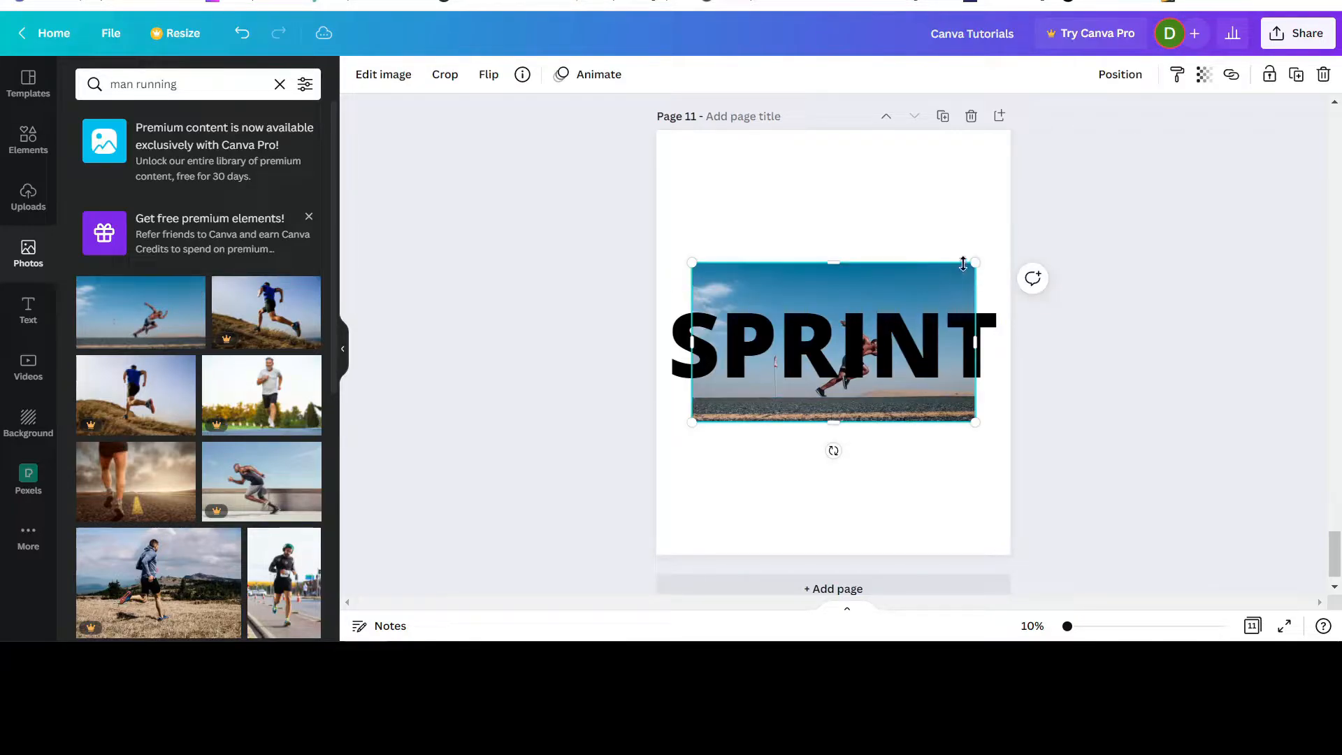
Enlarge the sprinter photo beyond the sides of page 11 and align the runner with the SPRINT text.
{"action": "left_click_drag", "start_coordinate": [963, 263], "coordinate": [1086, 145]}
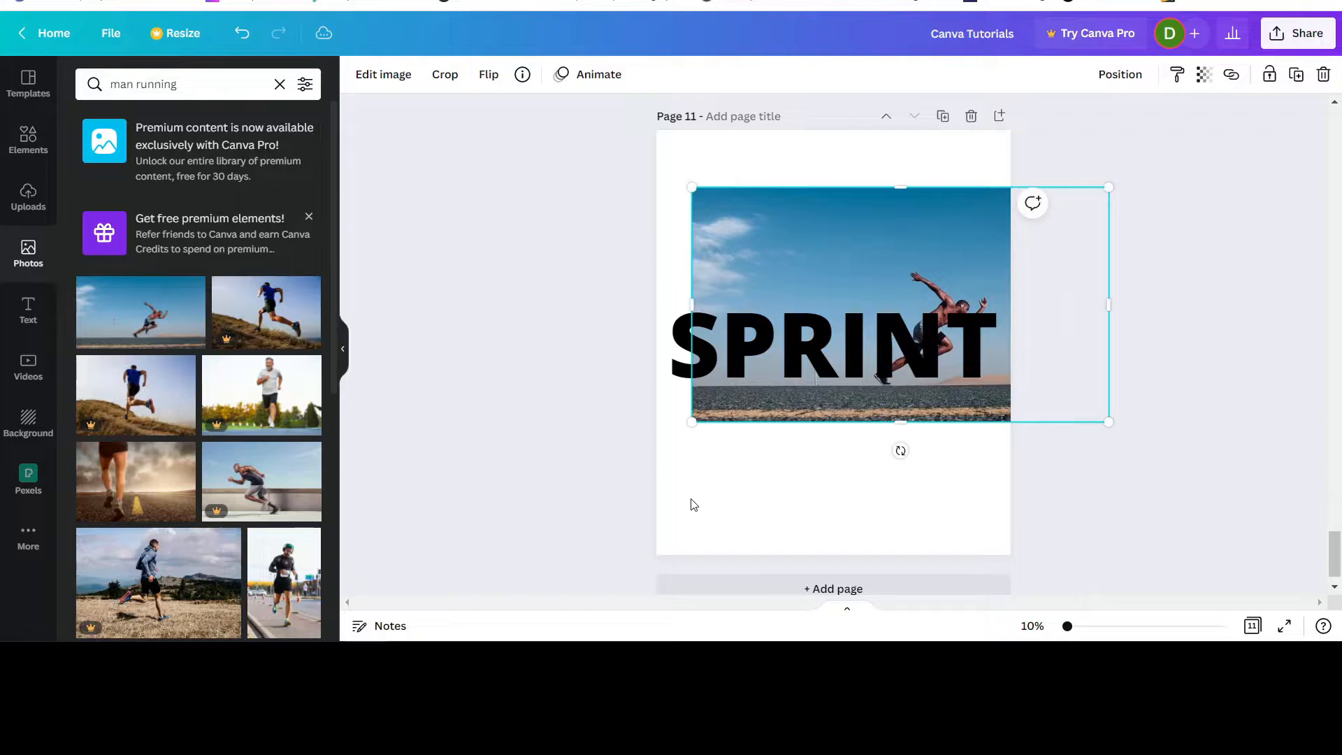
{"action": "left_click_drag", "start_coordinate": [694, 422], "coordinate": [474, 572]}
{"action": "mouse_move", "coordinate": [841, 506]}
{"action": "left_mouse_down"}
{"action": "mouse_move", "coordinate": [889, 462]}
{"action": "mouse_move", "coordinate": [845, 497]}
{"action": "left_mouse_up"}
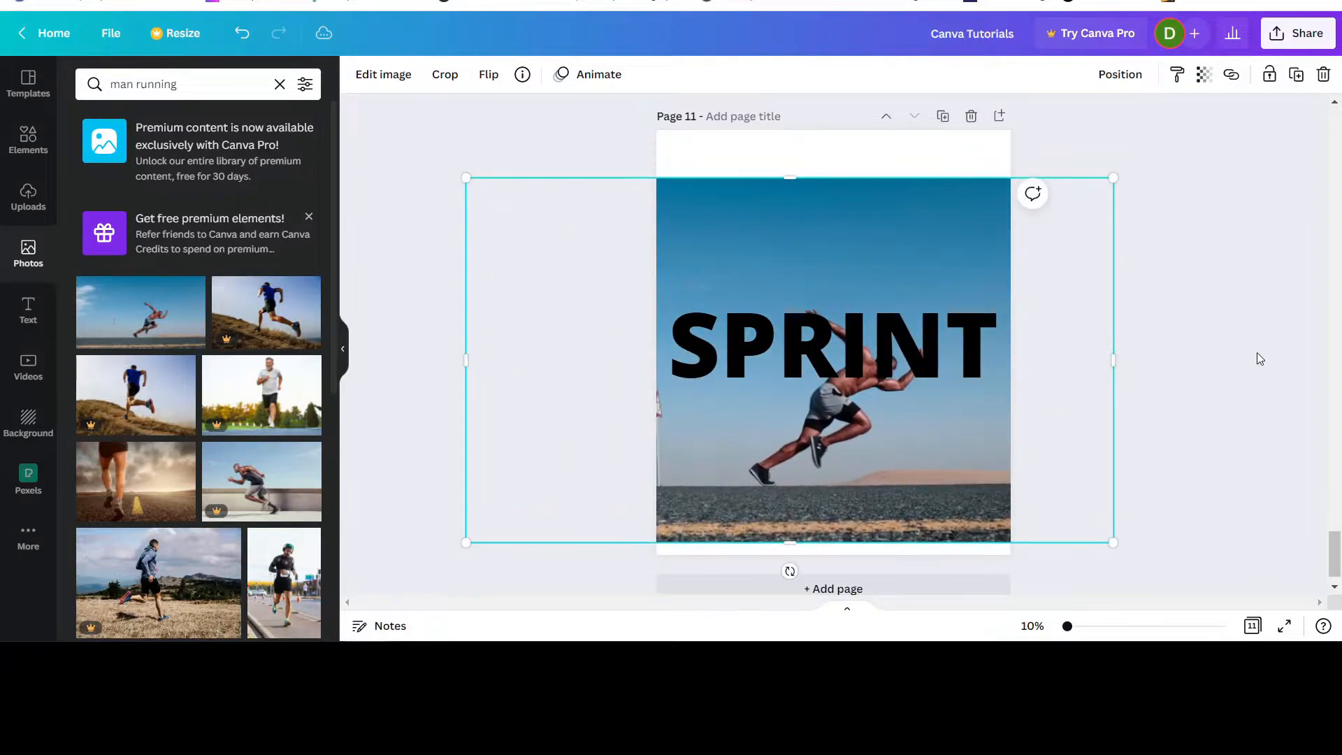
{"action": "scroll", "coordinate": [1251, 350], "scroll_direction": "up", "scroll_amount": 6}
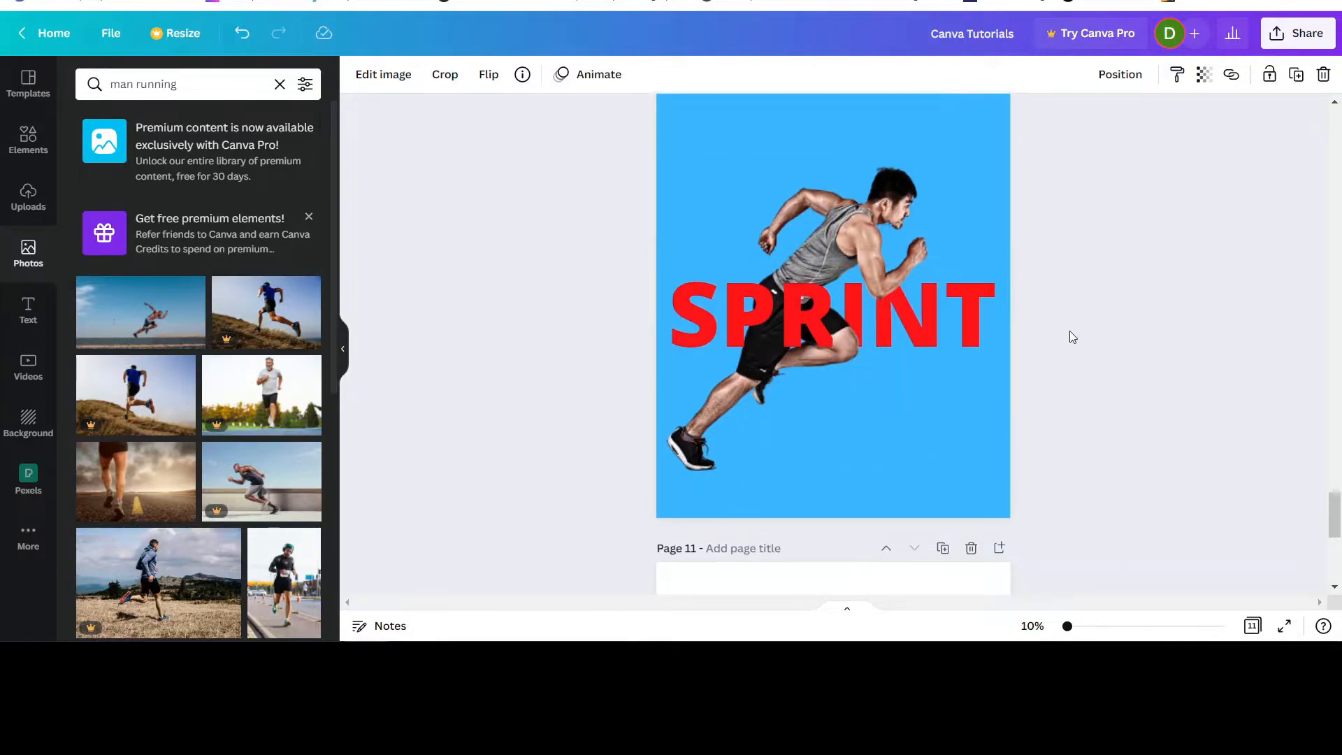
{"action": "scroll", "coordinate": [1070, 330], "scroll_direction": "down", "scroll_amount": 5}
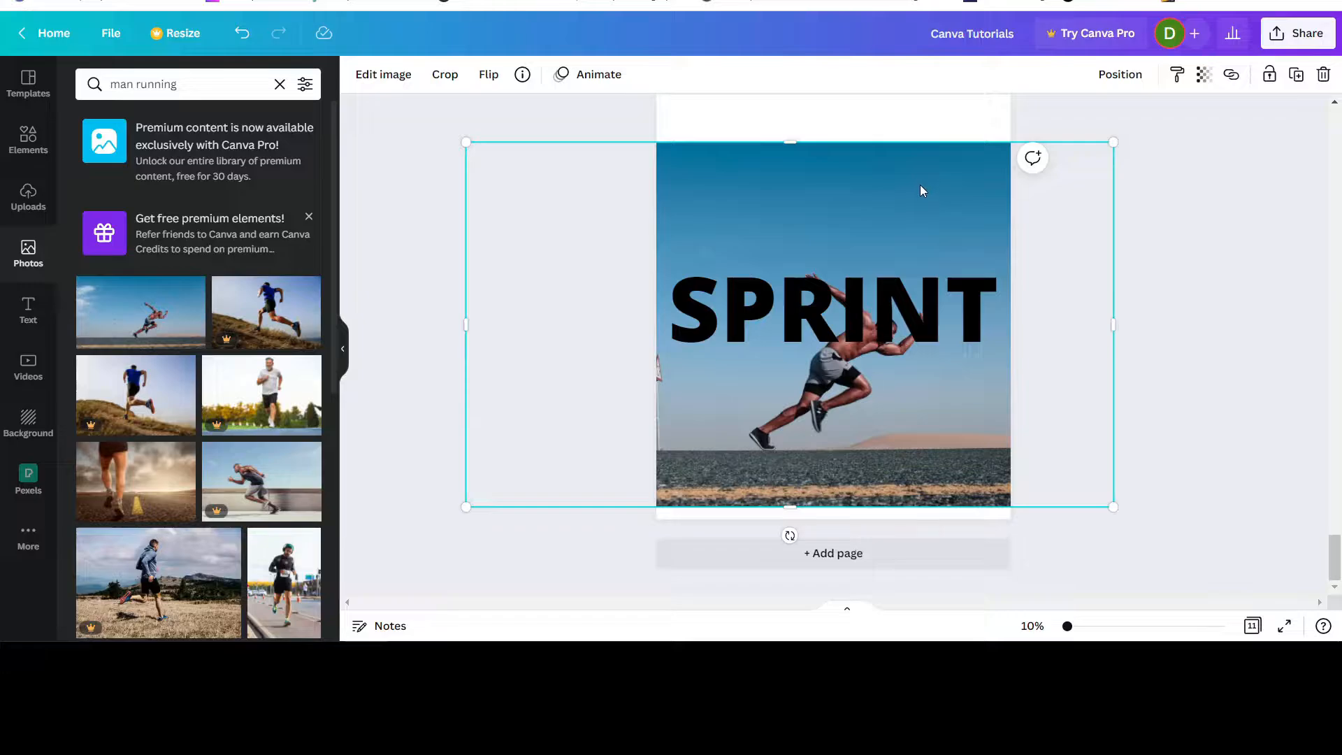
{"action": "mouse_move", "coordinate": [917, 186]}
{"action": "left_mouse_down"}
{"action": "mouse_move", "coordinate": [920, 216]}
{"action": "mouse_move", "coordinate": [919, 180]}
{"action": "mouse_move", "coordinate": [937, 170]}
{"action": "mouse_move", "coordinate": [925, 174]}
{"action": "left_mouse_up"}
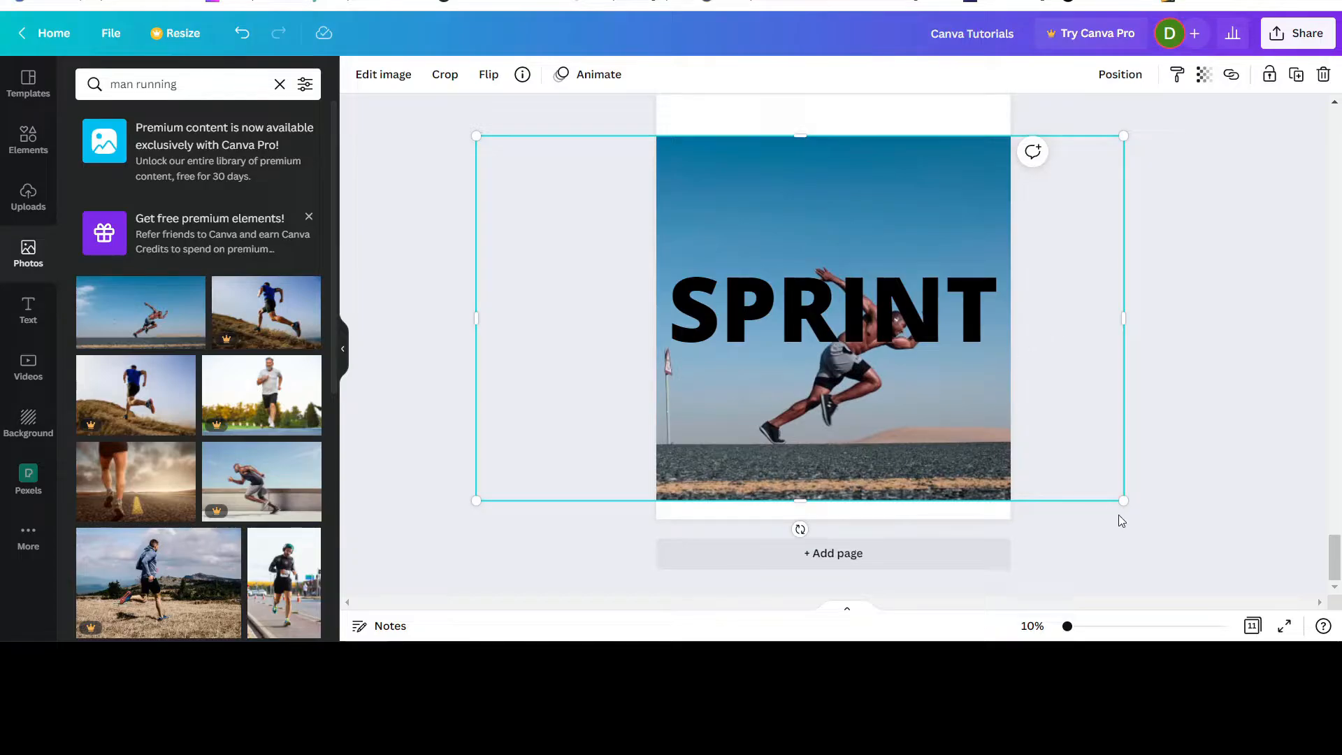
{"action": "left_click_drag", "start_coordinate": [1120, 496], "coordinate": [1024, 502]}
Add a blank page 12 and move the sprinter photo from page 11 onto it.
{"action": "left_click", "coordinate": [866, 559]}
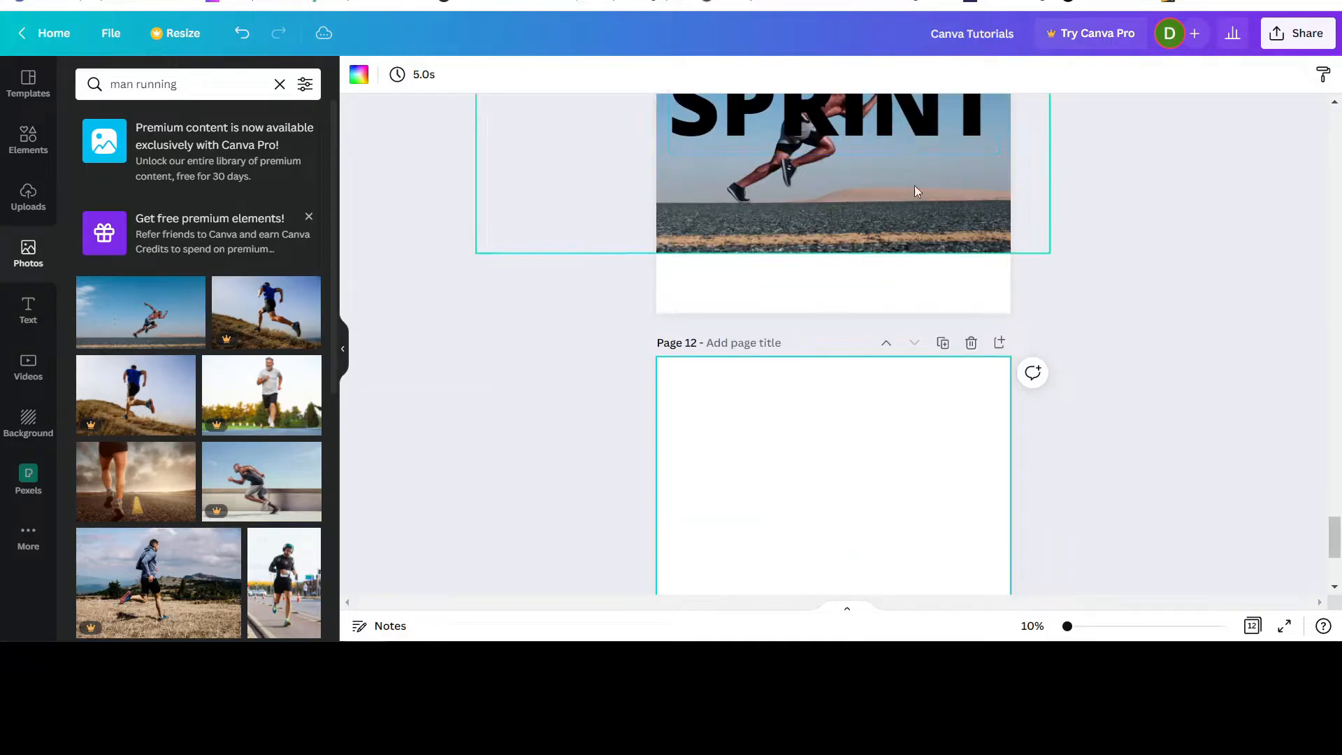
{"action": "left_click_drag", "start_coordinate": [915, 185], "coordinate": [913, 569]}
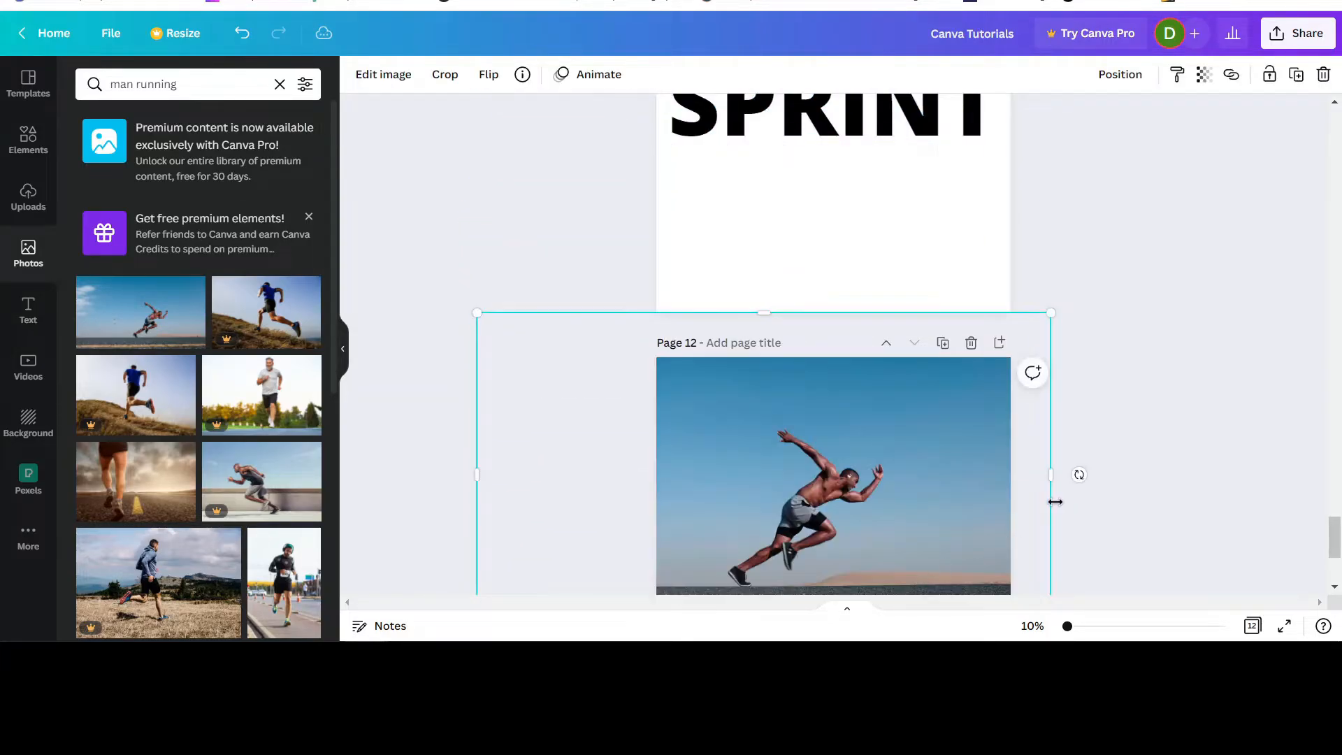
Reposition the sprinter photo on page 12 and scale it down to exactly match the page width.
{"action": "scroll", "coordinate": [1054, 501], "scroll_direction": "down", "scroll_amount": 2}
{"action": "left_click_drag", "start_coordinate": [923, 362], "coordinate": [903, 456]}
{"action": "left_click_drag", "start_coordinate": [455, 227], "coordinate": [667, 318]}
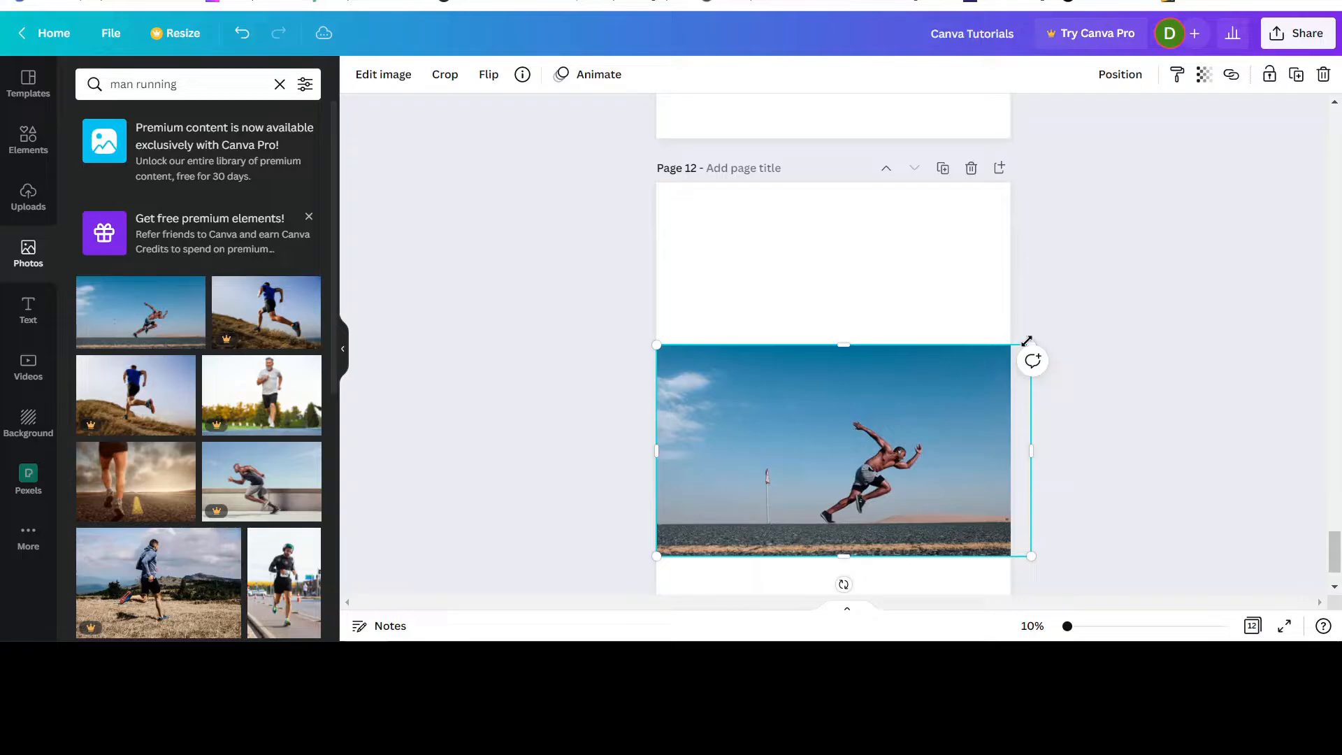
{"action": "mouse_move", "coordinate": [1027, 341]}
{"action": "left_mouse_down"}
{"action": "mouse_move", "coordinate": [991, 361]}
{"action": "mouse_move", "coordinate": [1011, 356]}
{"action": "left_mouse_up"}
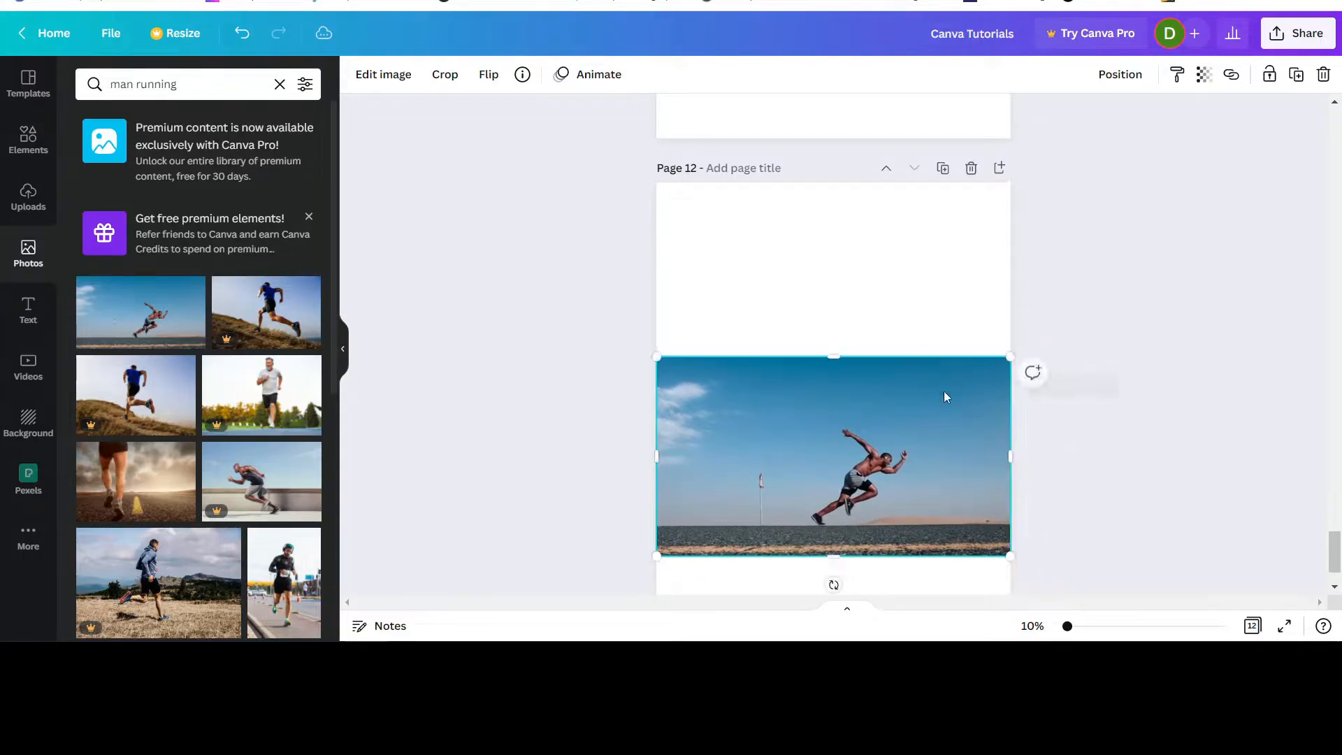
Move the sprinter photo up to about mid-page on page 12 and download only page 12 as a PNG.
{"action": "left_click_drag", "start_coordinate": [945, 397], "coordinate": [945, 335]}
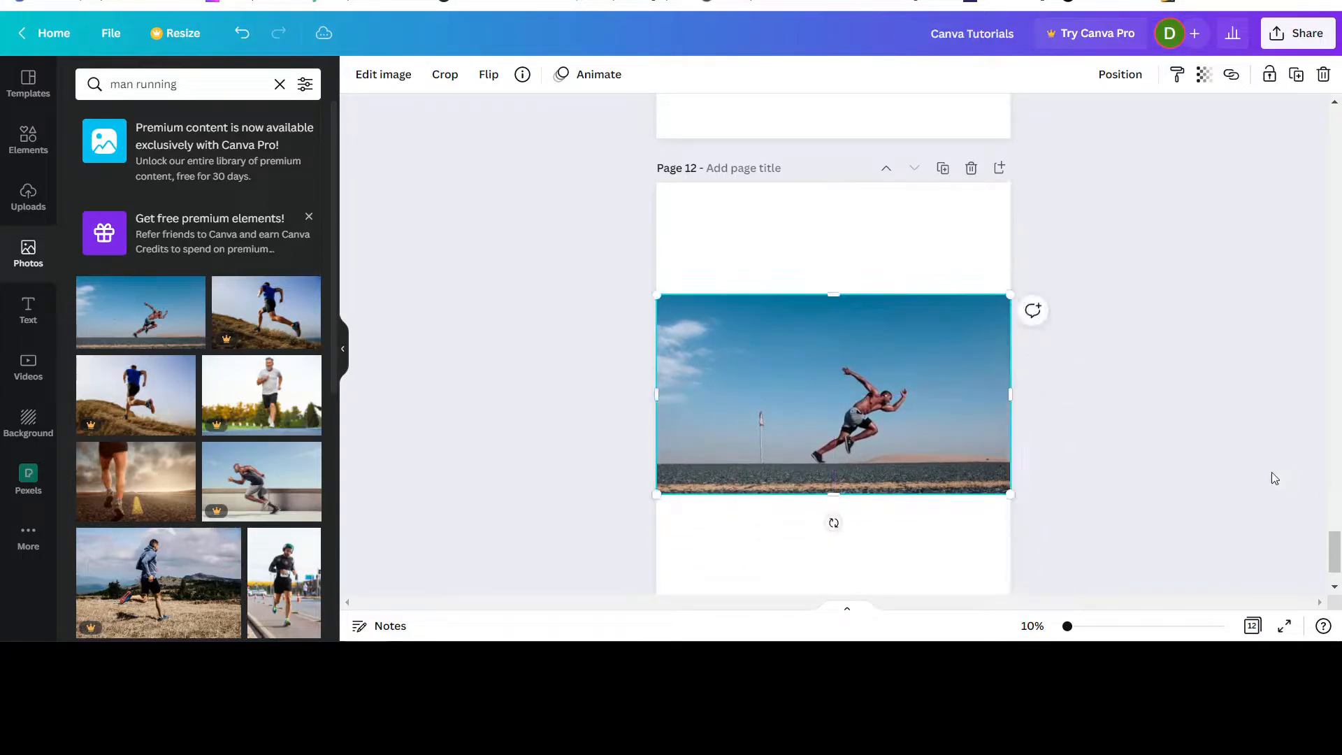
{"action": "left_click", "coordinate": [983, 558]}
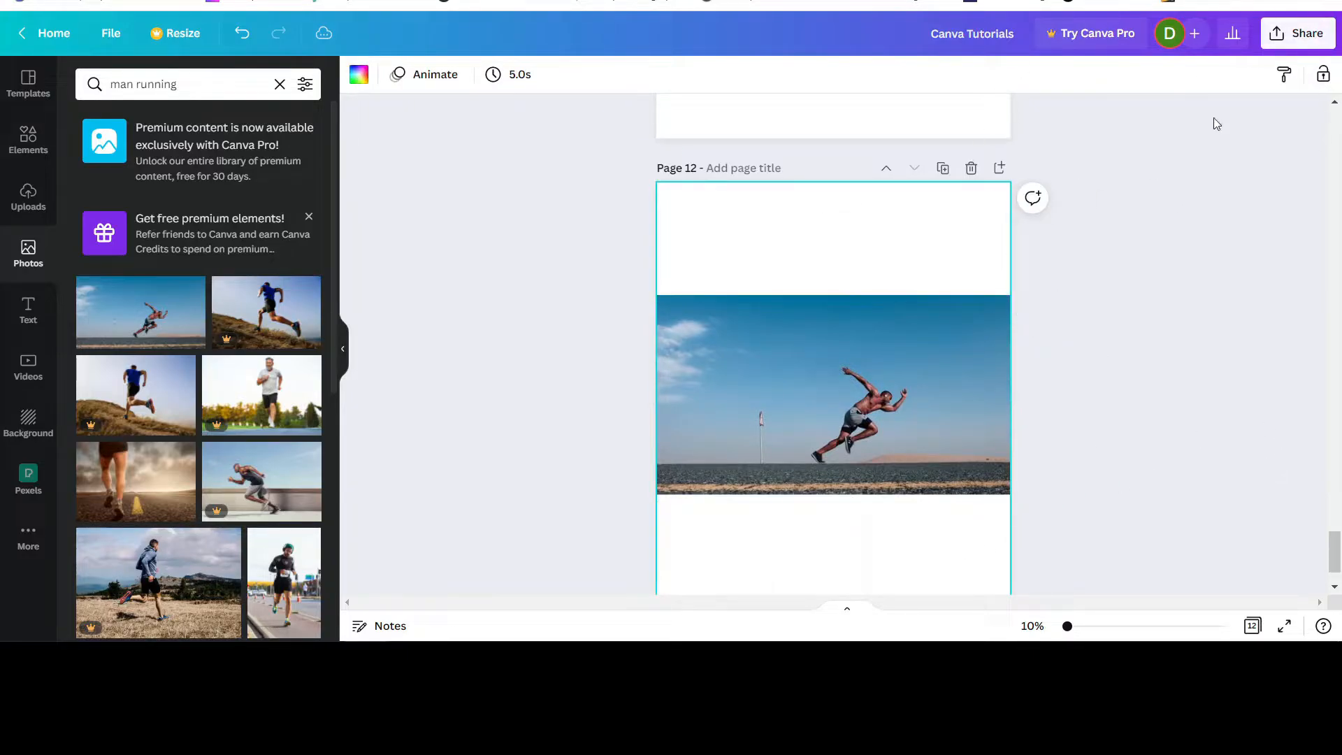
{"action": "left_click", "coordinate": [1309, 36]}
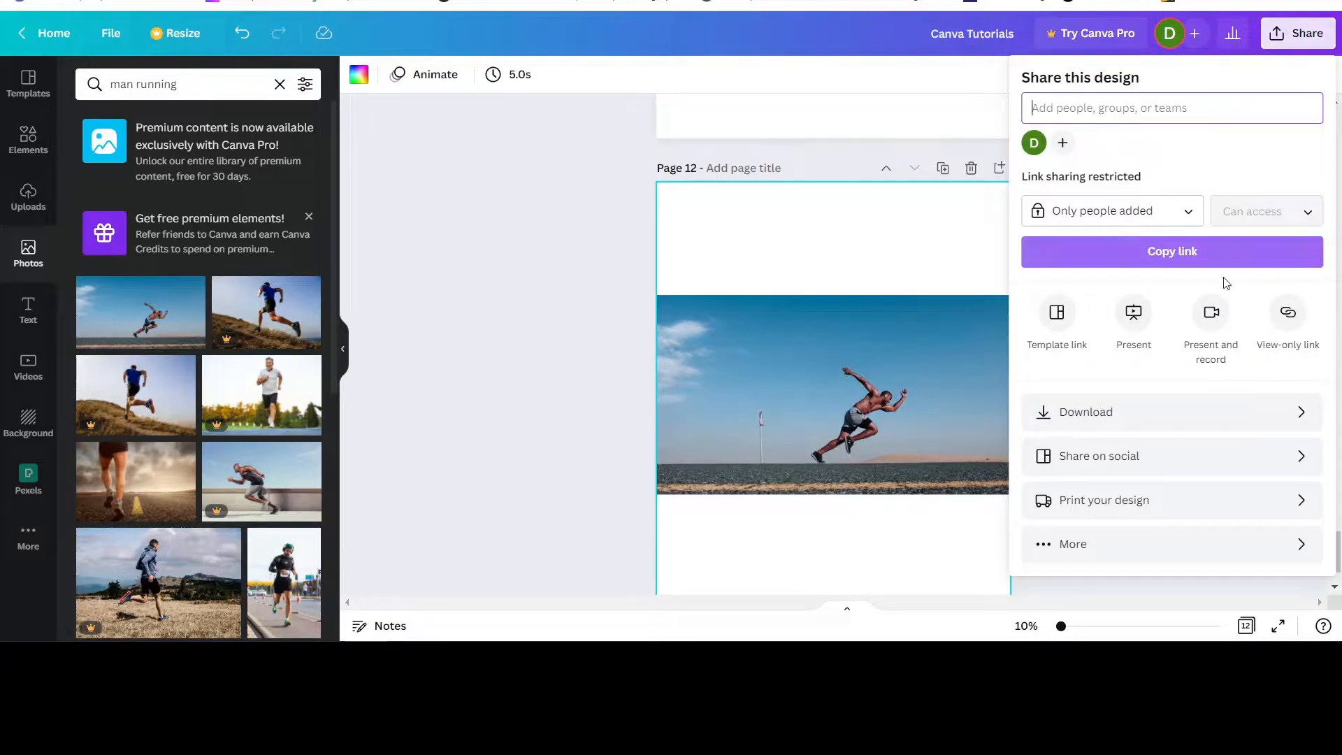
{"action": "left_click", "coordinate": [1153, 413]}
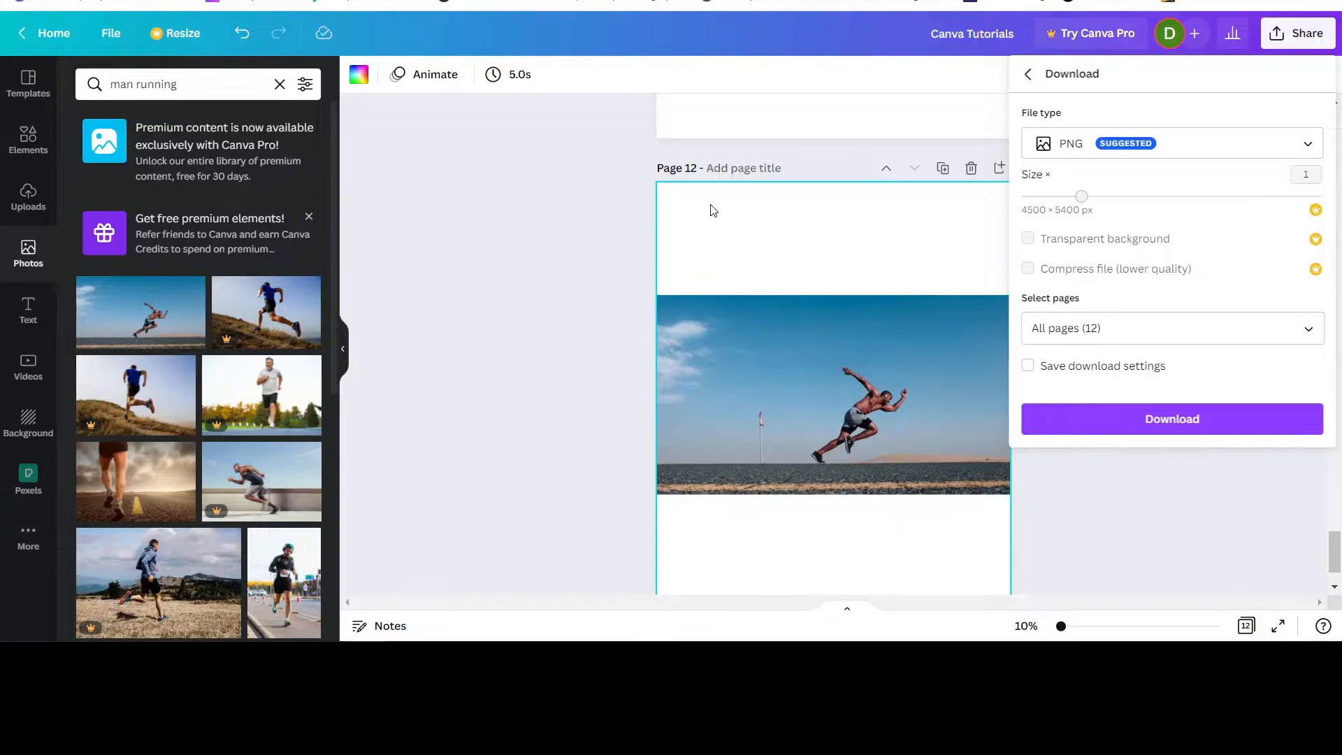
{"action": "left_click", "coordinate": [1300, 329]}
{"action": "scroll", "coordinate": [1243, 503], "scroll_direction": "down", "scroll_amount": 5}
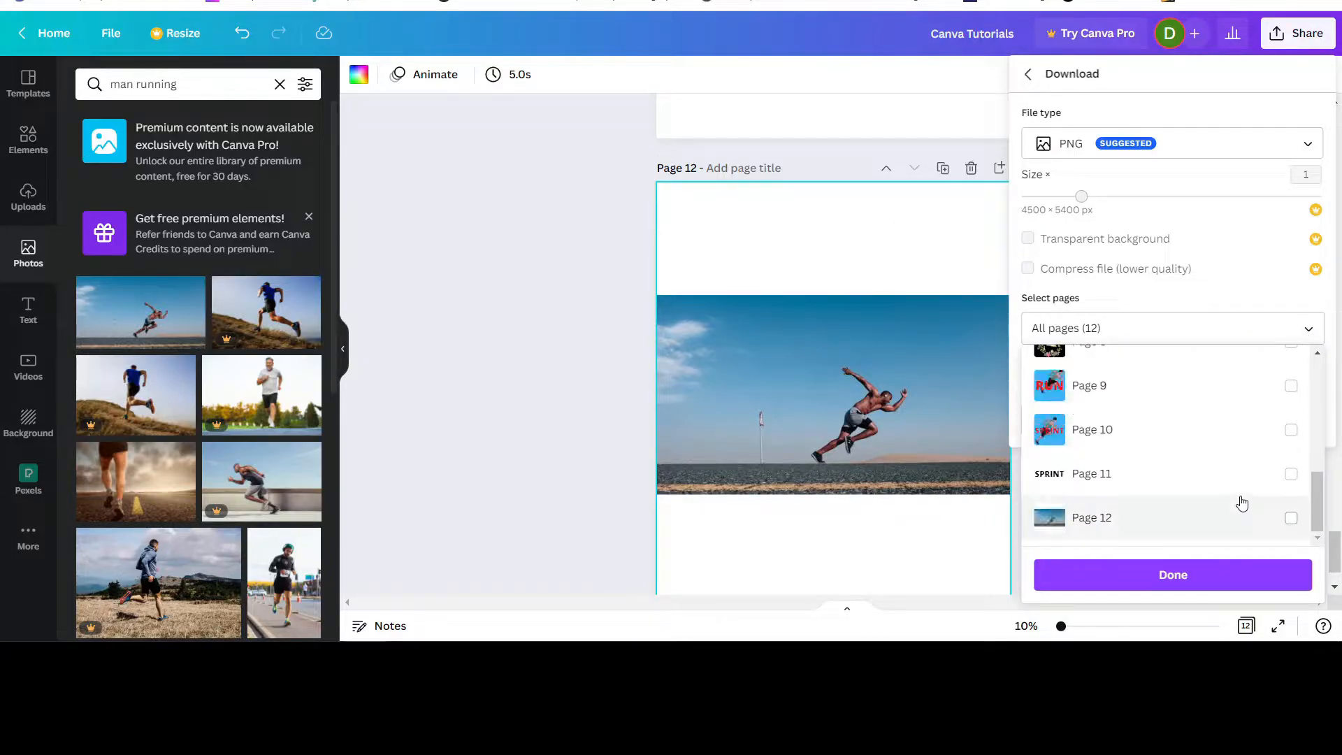
{"action": "left_click", "coordinate": [1290, 518]}
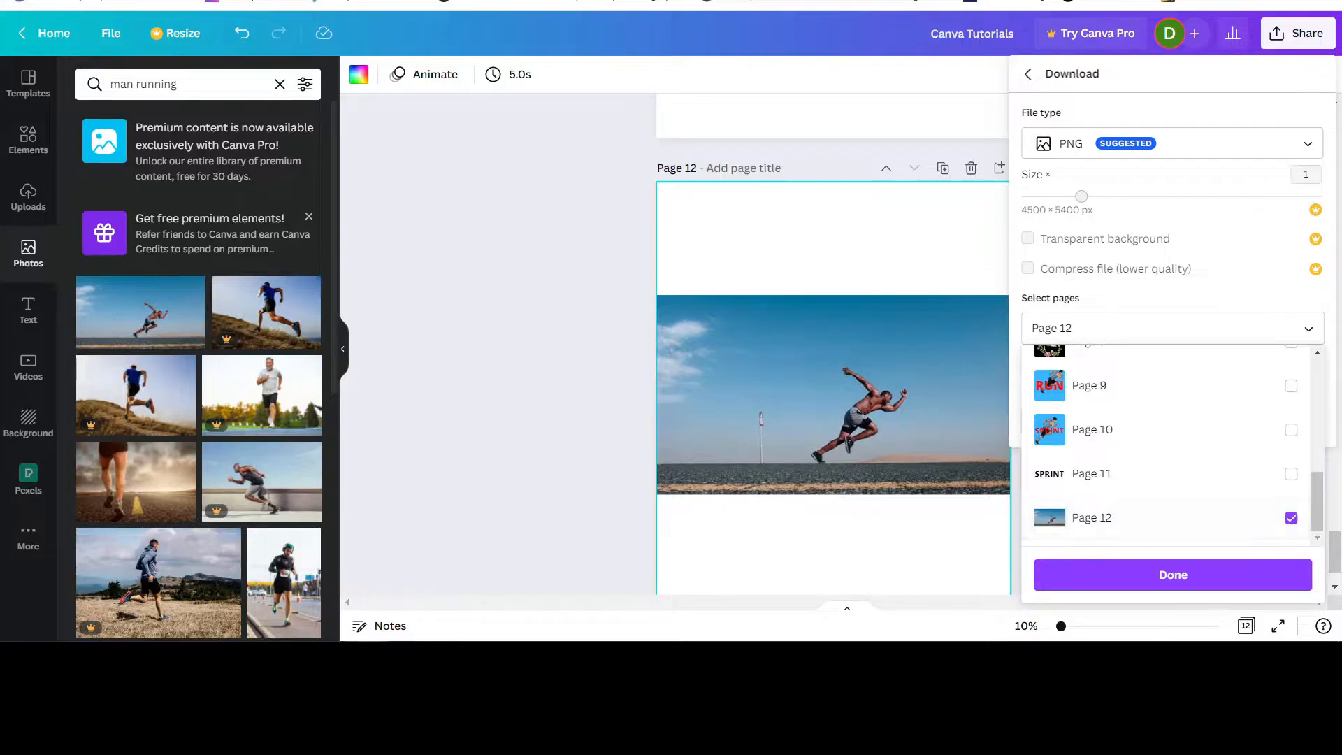
{"action": "left_click", "coordinate": [1173, 578]}
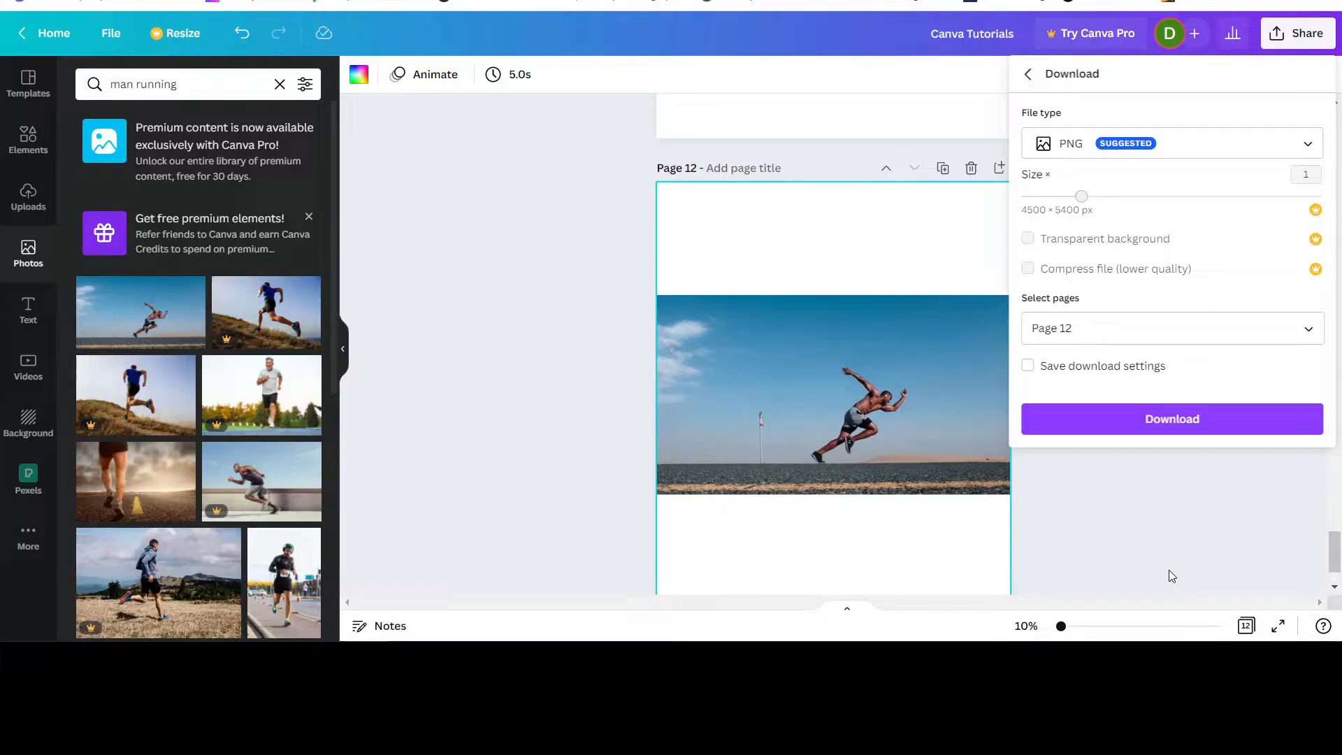
{"action": "left_click", "coordinate": [1187, 423]}
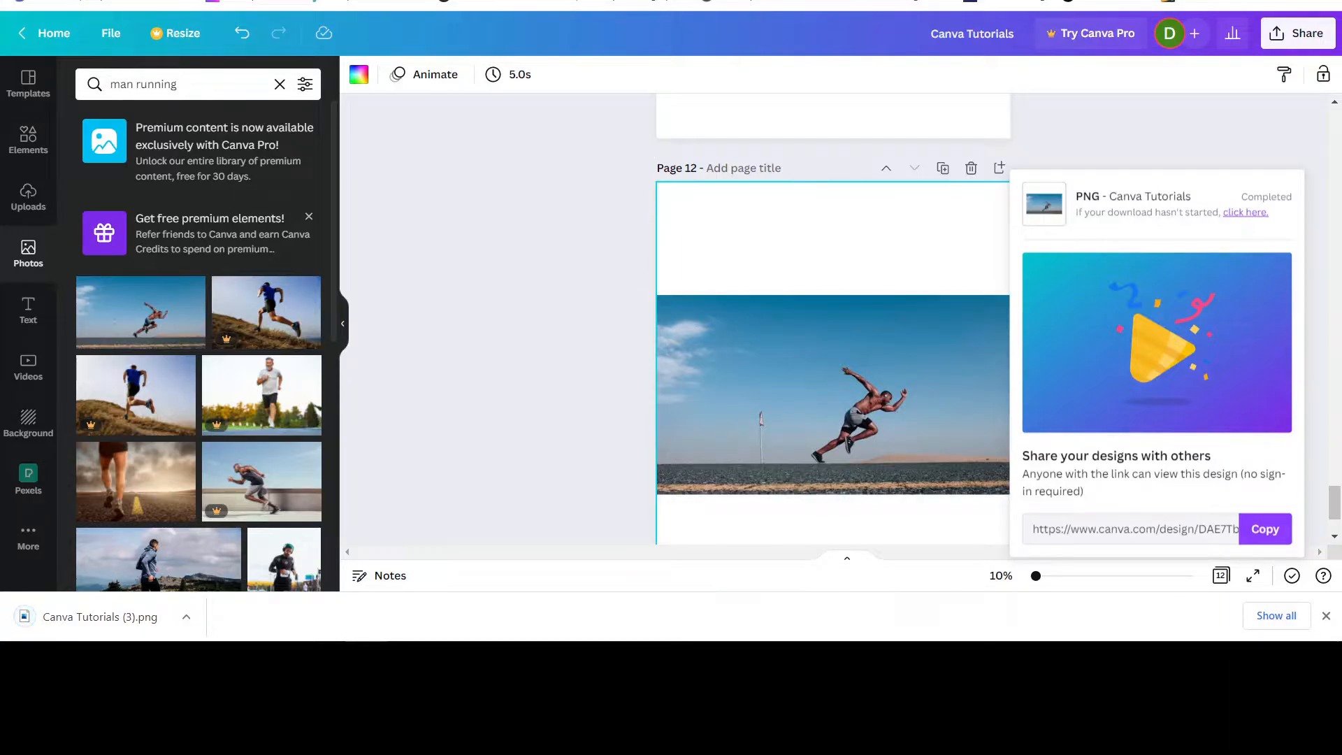
Open remove.bg in a new browser tab, upload Canva Tutorials (3).png to remove its background, and download the preview-size cutout.
{"action": "key", "text": "ctrl+t"}
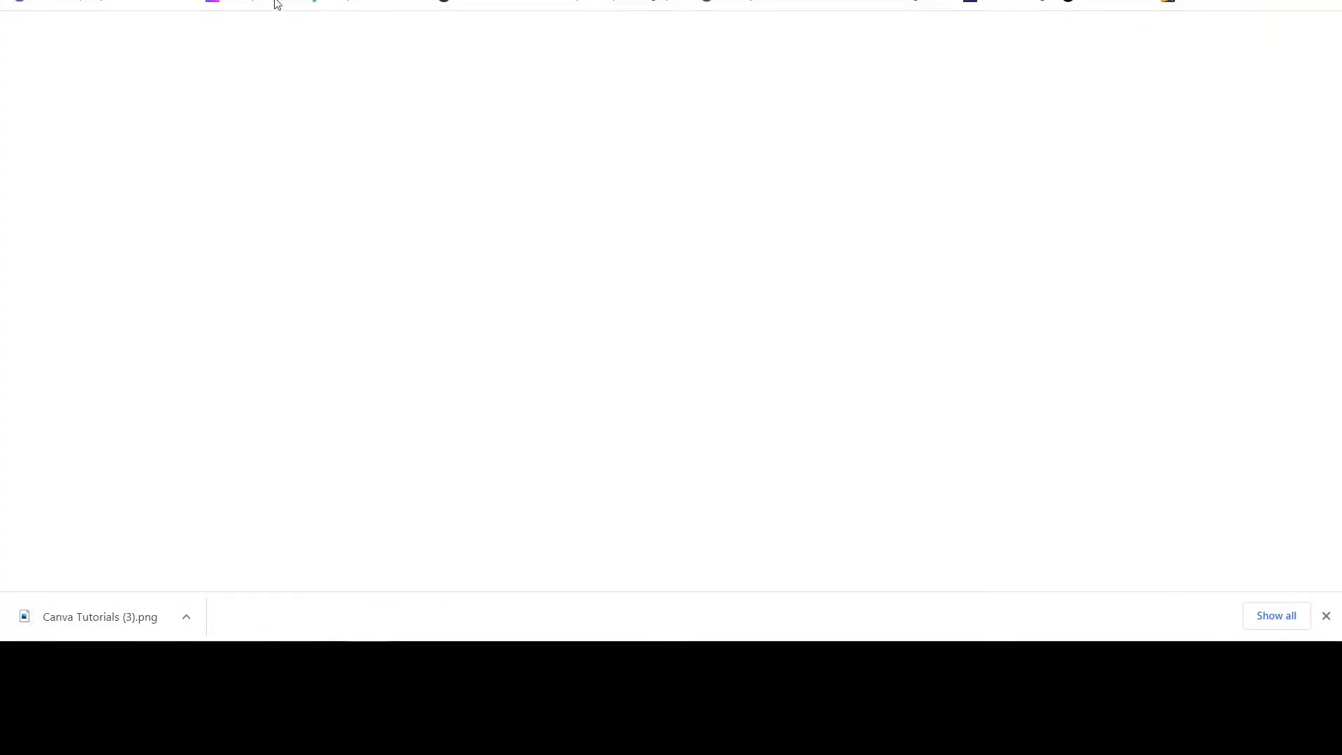
{"action": "left_click", "coordinate": [212, 2]}
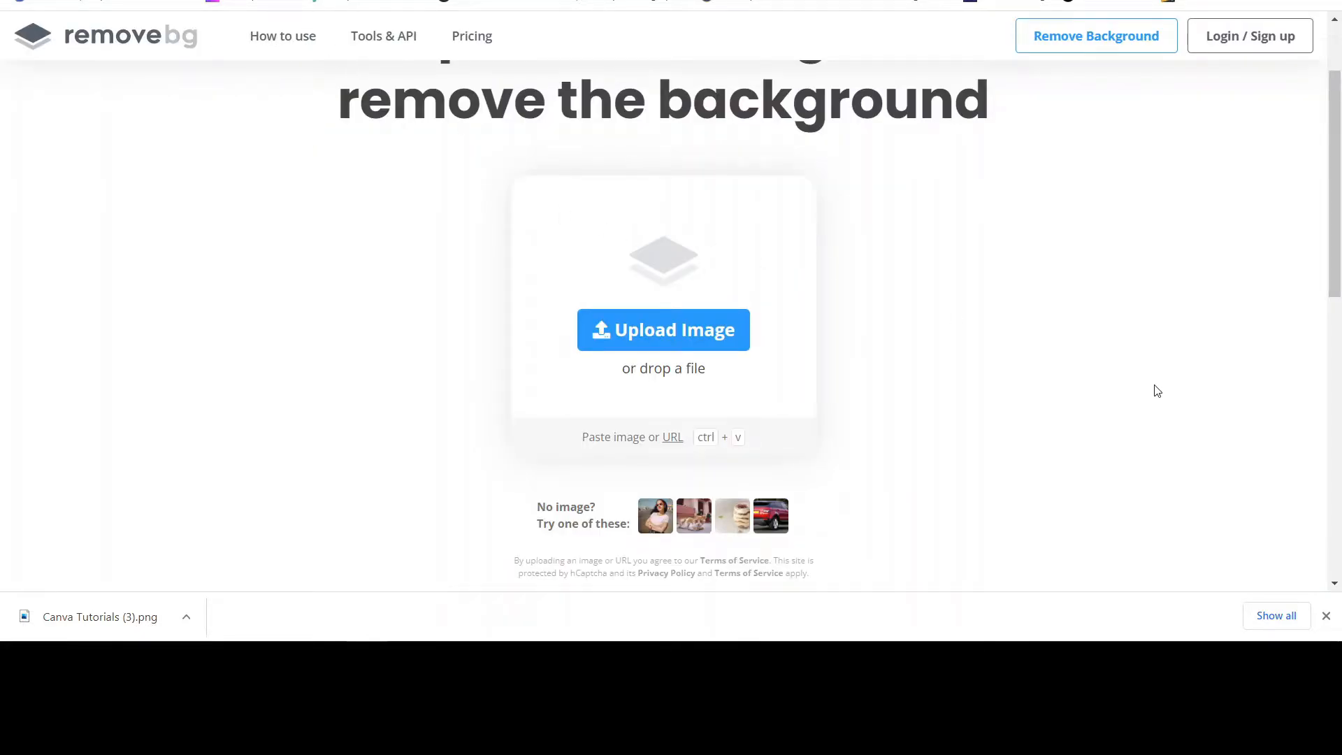
{"action": "left_click", "coordinate": [673, 334]}
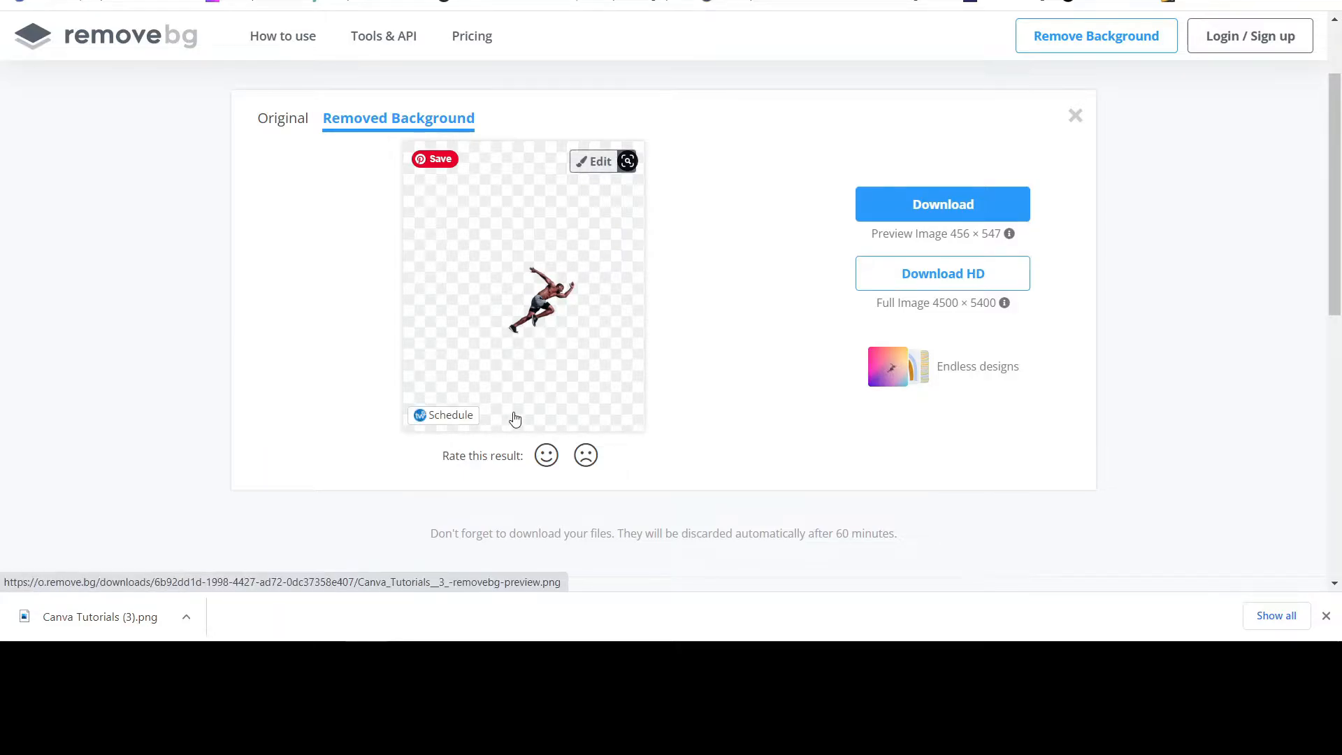
{"action": "left_click", "coordinate": [927, 203]}
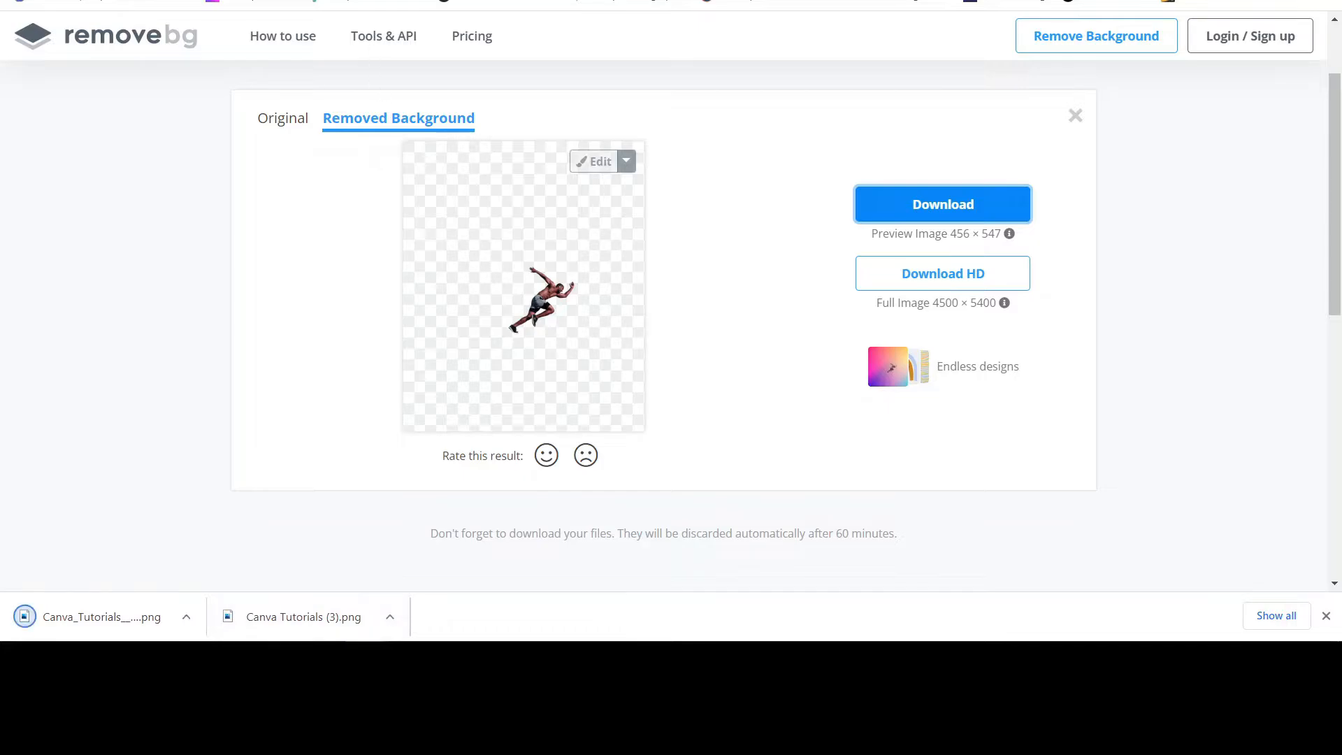
Switch back to the Canva design and delete the sprinter photo from page 12.
{"action": "left_click", "coordinate": [371, 0]}
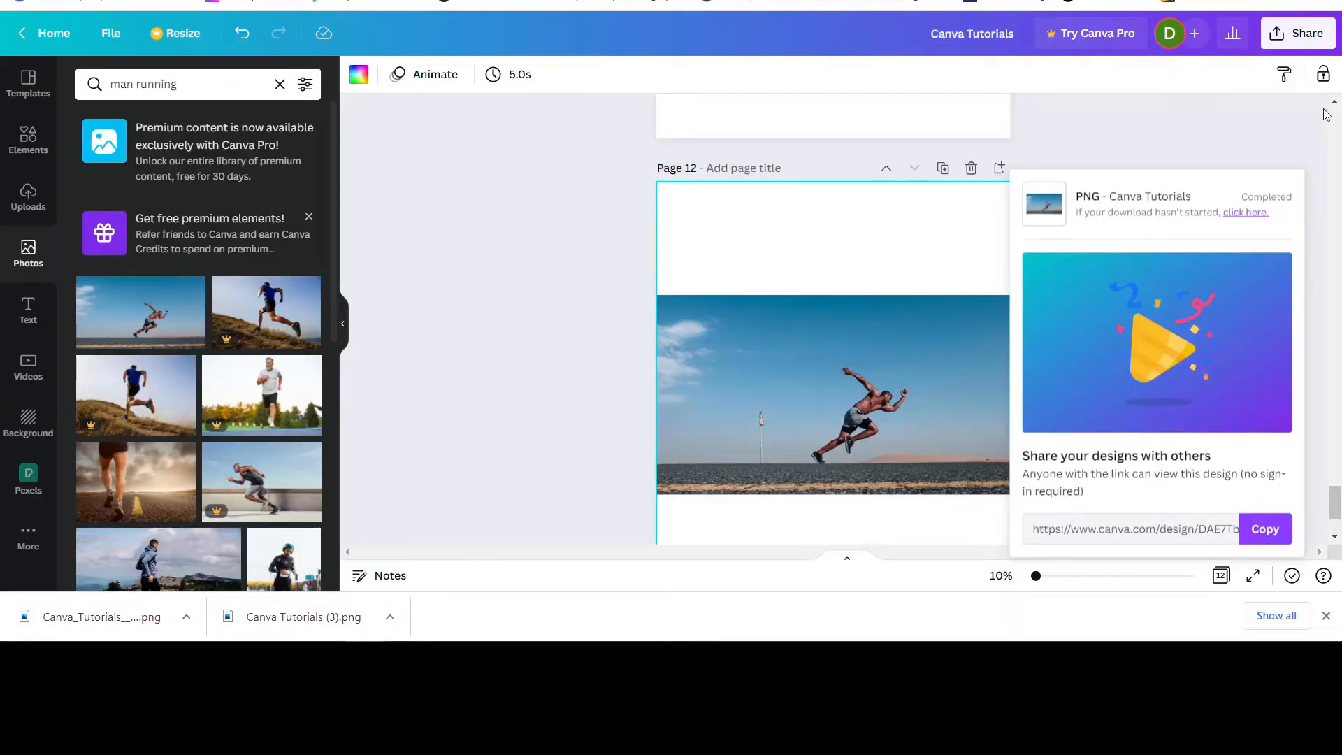
{"action": "left_click", "coordinate": [1301, 146]}
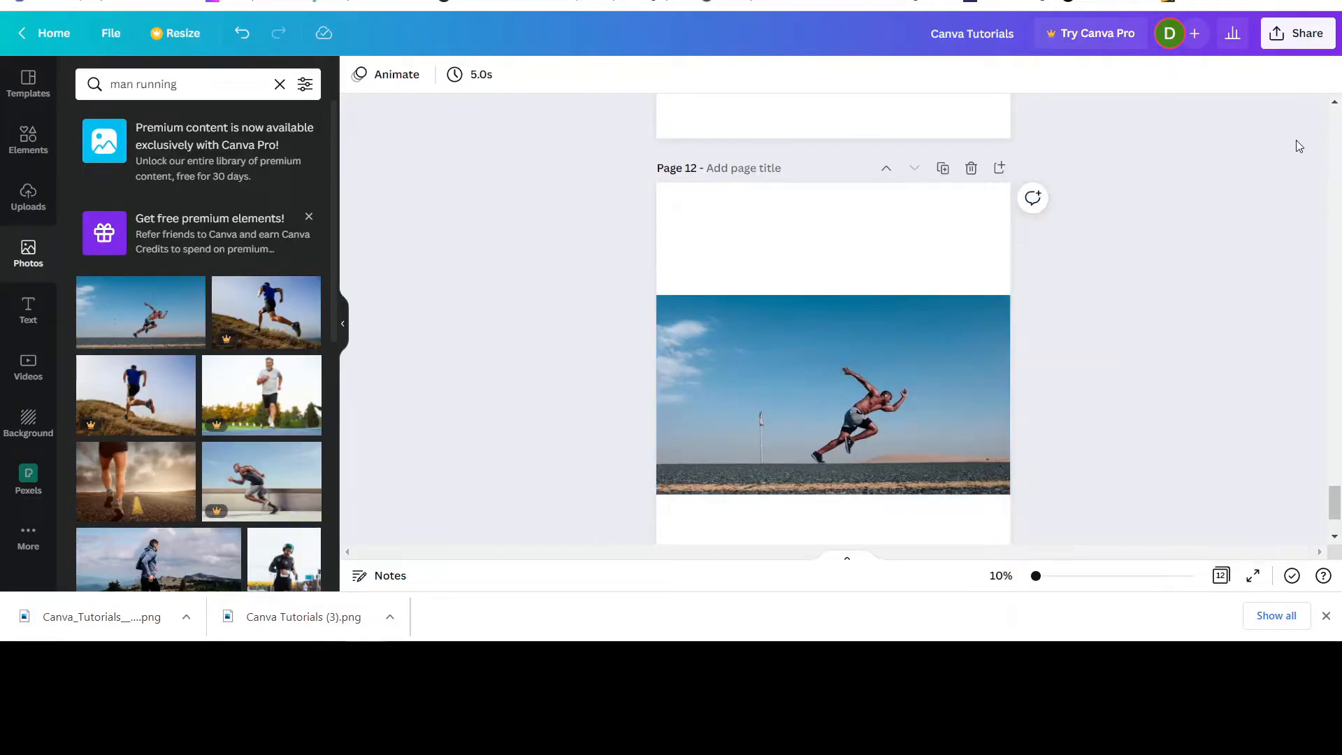
{"action": "left_click", "coordinate": [909, 394]}
{"action": "key", "text": "Delete"}
{"action": "scroll", "coordinate": [914, 396], "scroll_direction": "up", "scroll_amount": 5}
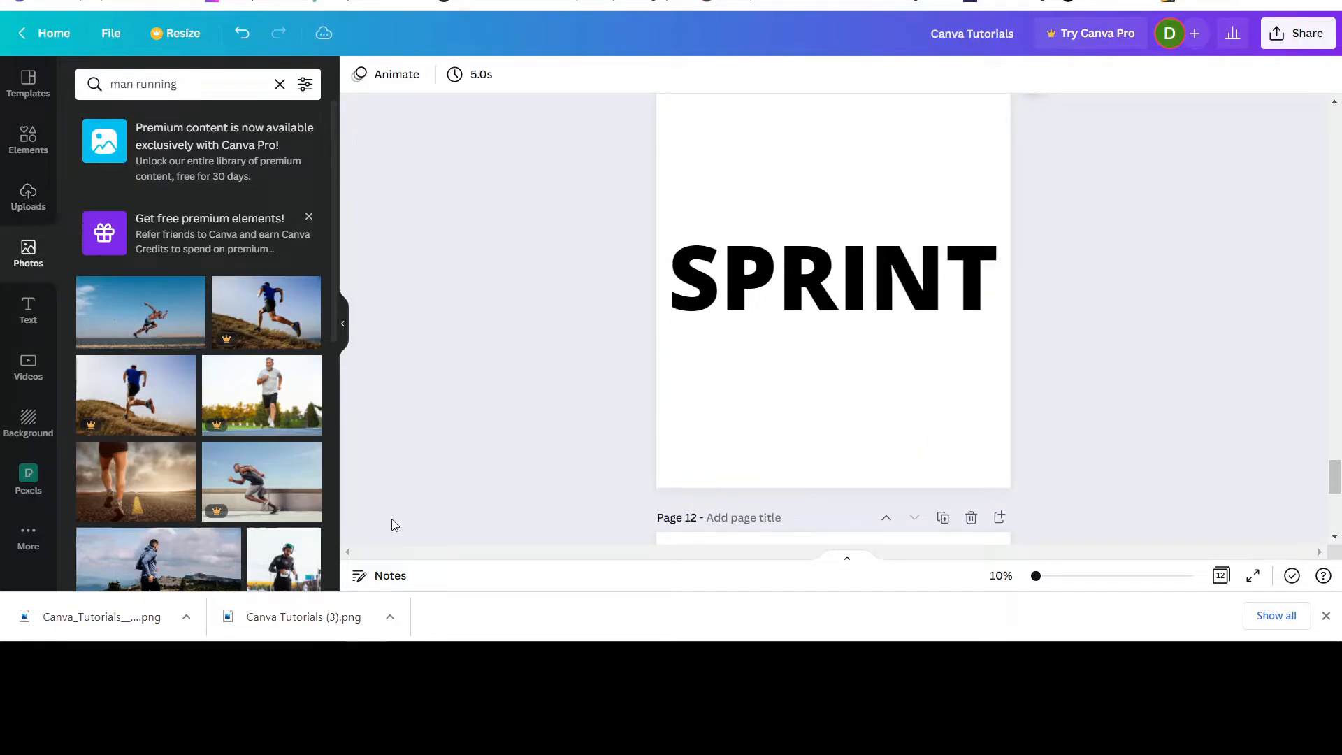
{"action": "left_click_drag", "start_coordinate": [258, 627], "coordinate": [258, 627]}
{"action": "left_click", "coordinate": [30, 196]}
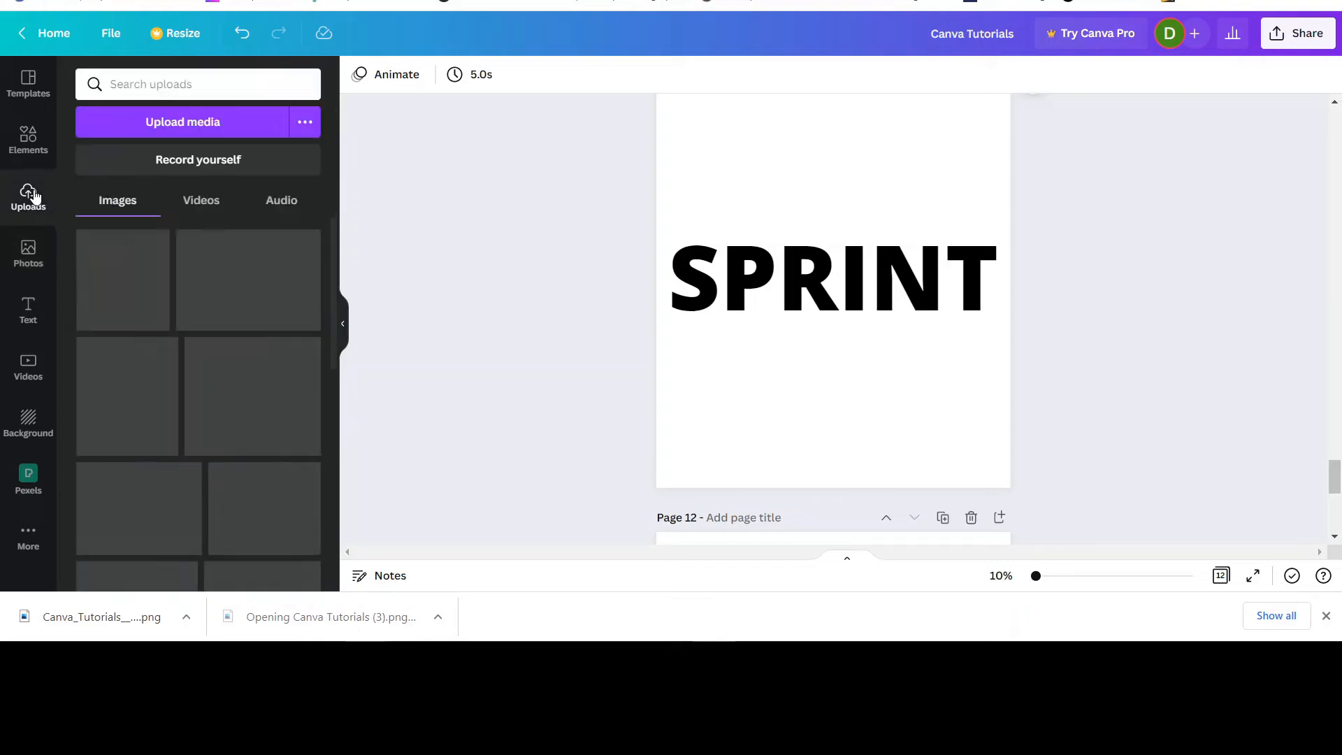
{"action": "left_click_drag", "start_coordinate": [297, 628], "coordinate": [126, 207]}
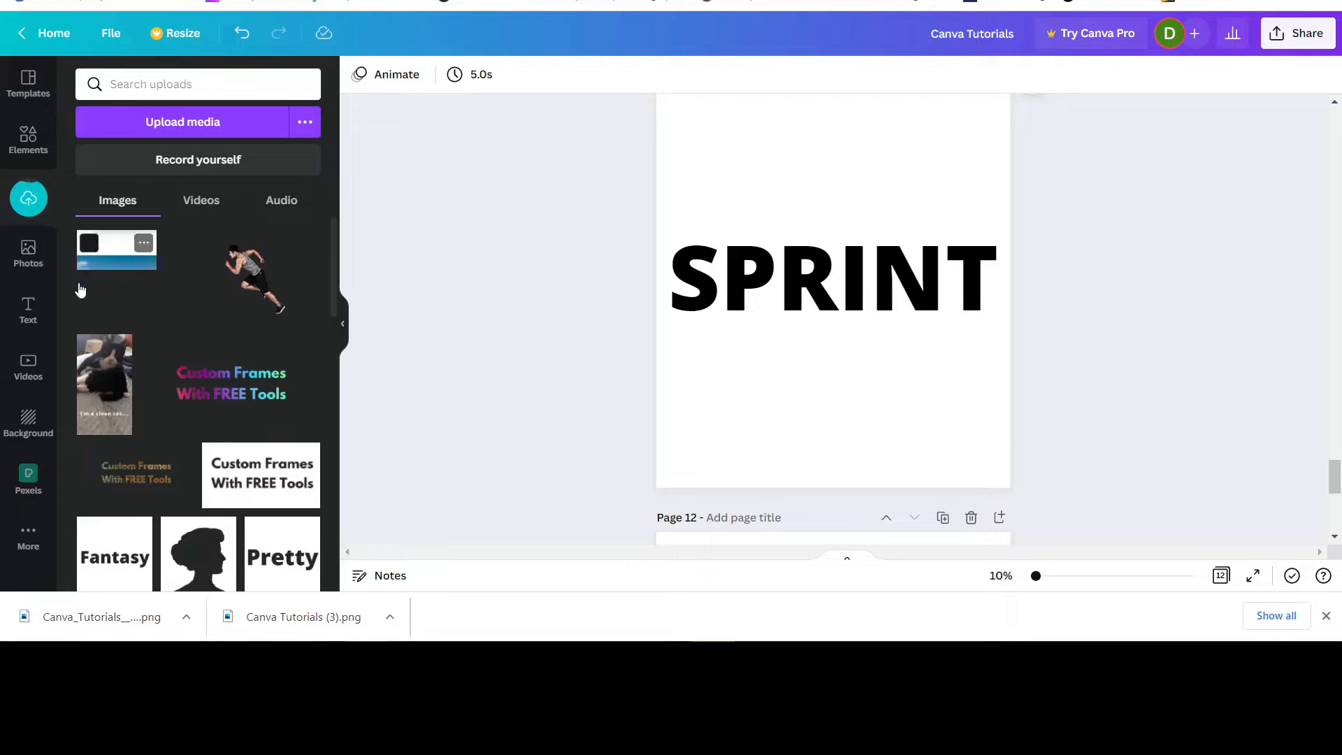
{"action": "left_click", "coordinate": [144, 244]}
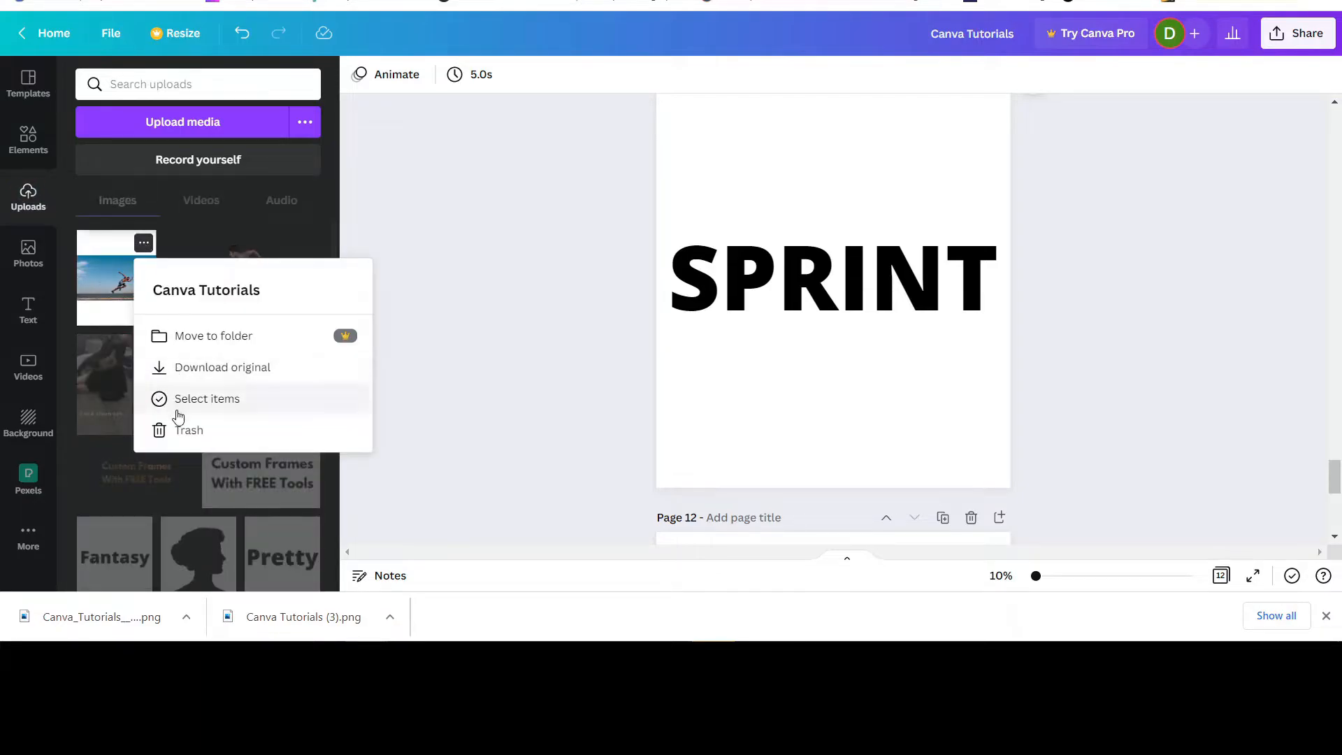
{"action": "left_click", "coordinate": [176, 430]}
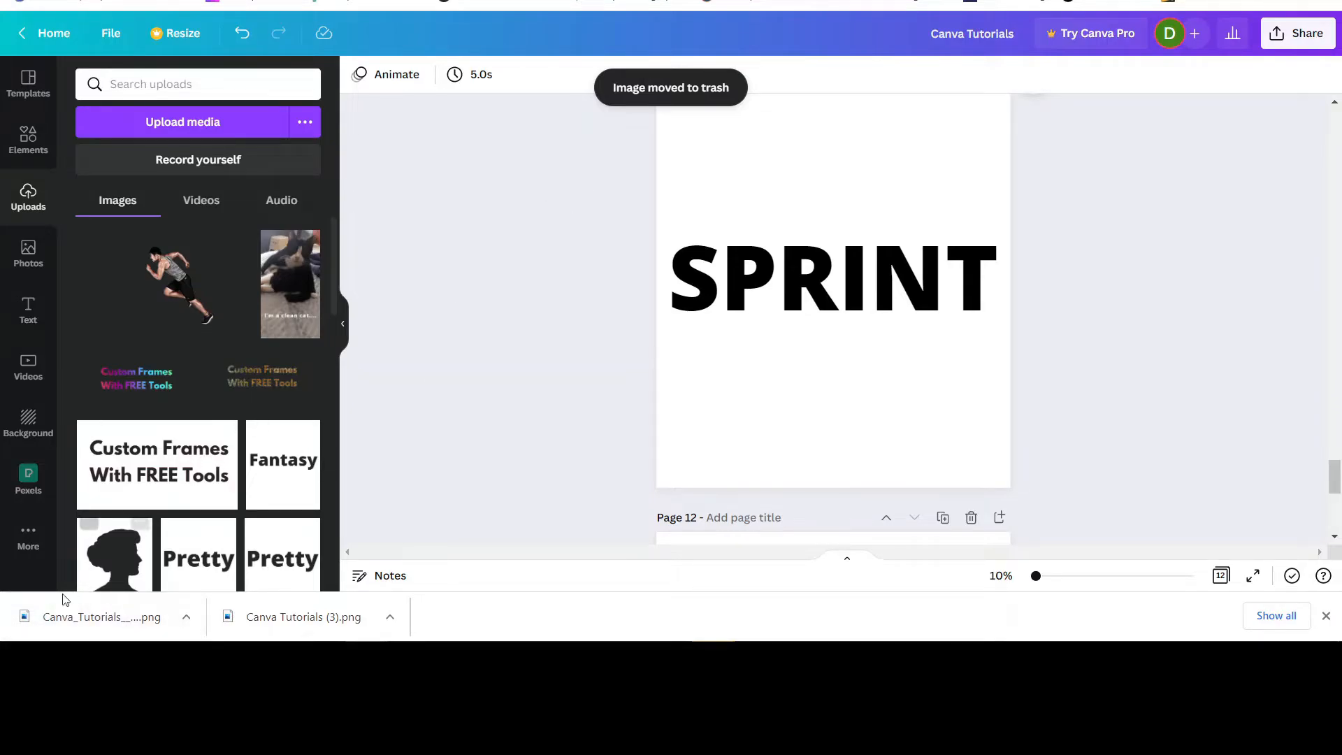
Upload the downloaded background-free runner PNG to Canva and add it to page 11.
{"action": "left_click_drag", "start_coordinate": [73, 613], "coordinate": [112, 228]}
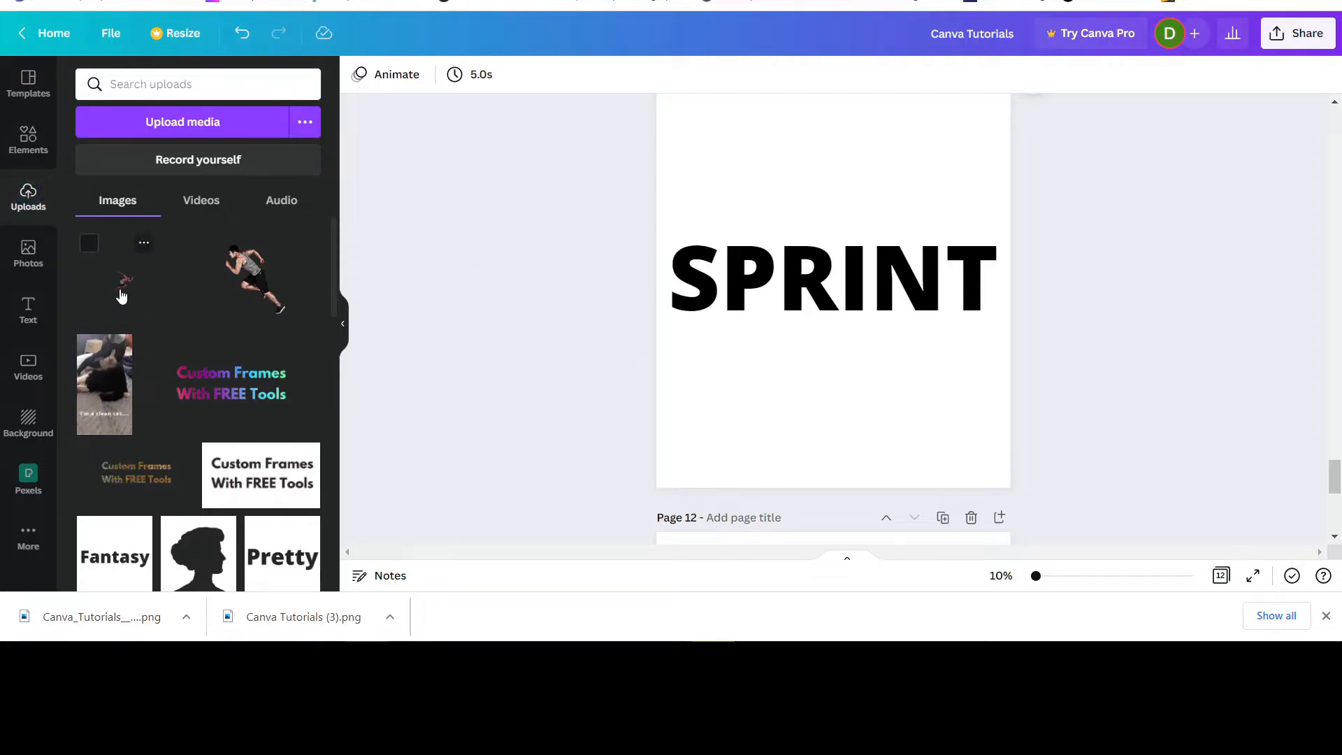
{"action": "left_click", "coordinate": [122, 295]}
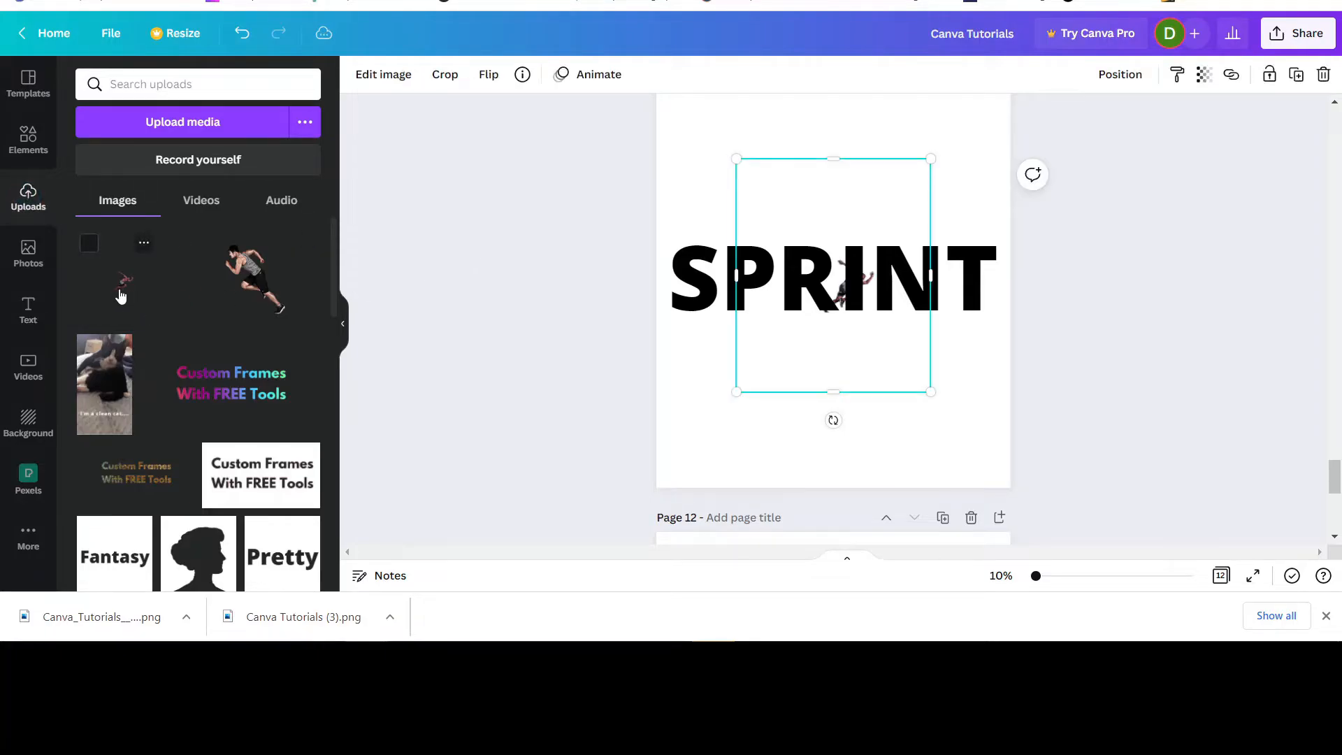
{"action": "left_click", "coordinate": [342, 325]}
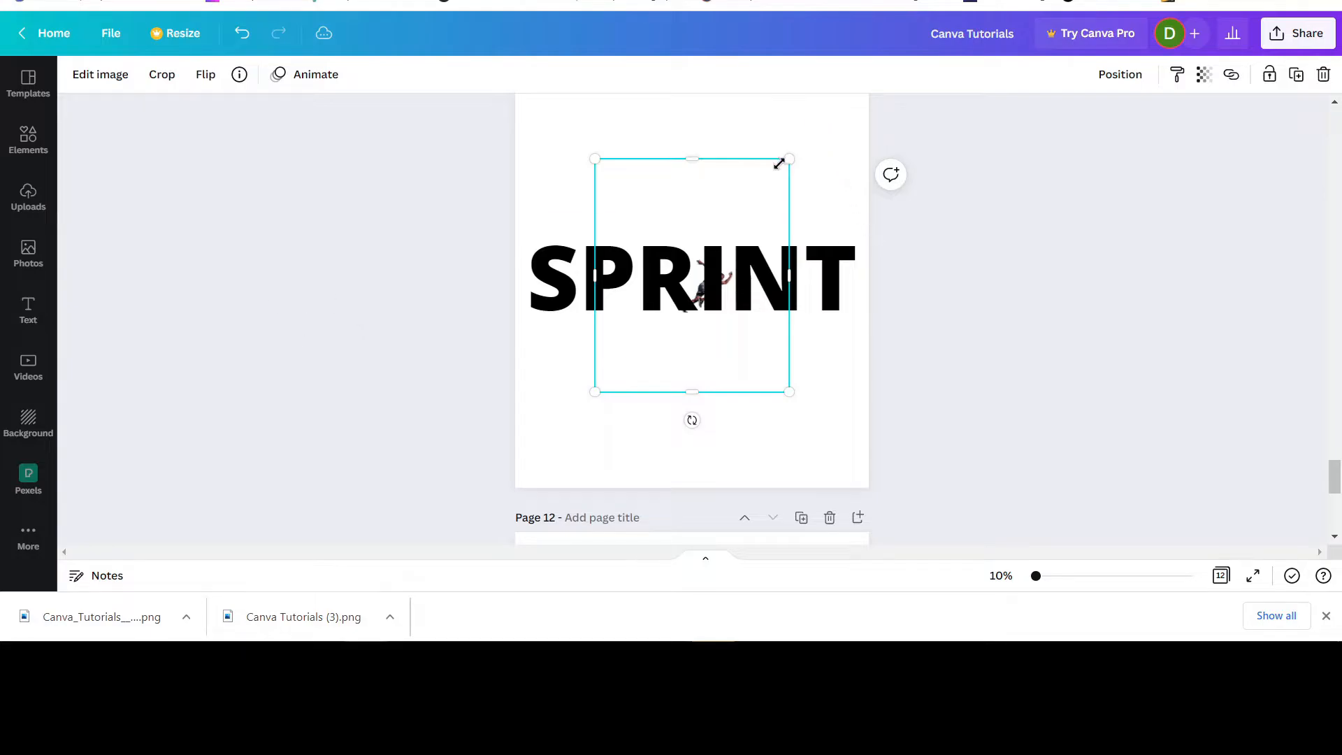
Separate the SPRINT text from the runner cutout on page 11 and crop all four sides of the cutout close to the runner.
{"action": "left_click_drag", "start_coordinate": [685, 159], "coordinate": [695, 248]}
{"action": "left_click_drag", "start_coordinate": [690, 392], "coordinate": [713, 323]}
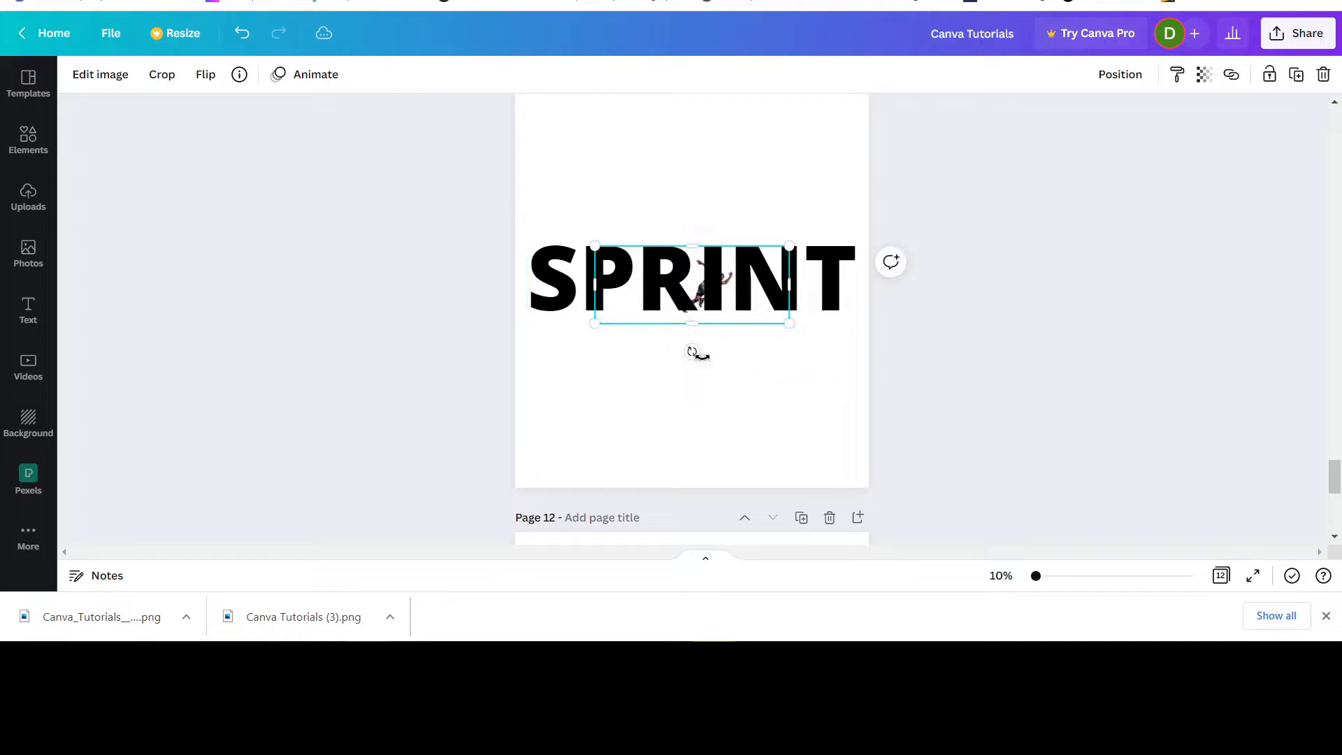
{"action": "left_click", "coordinate": [960, 407]}
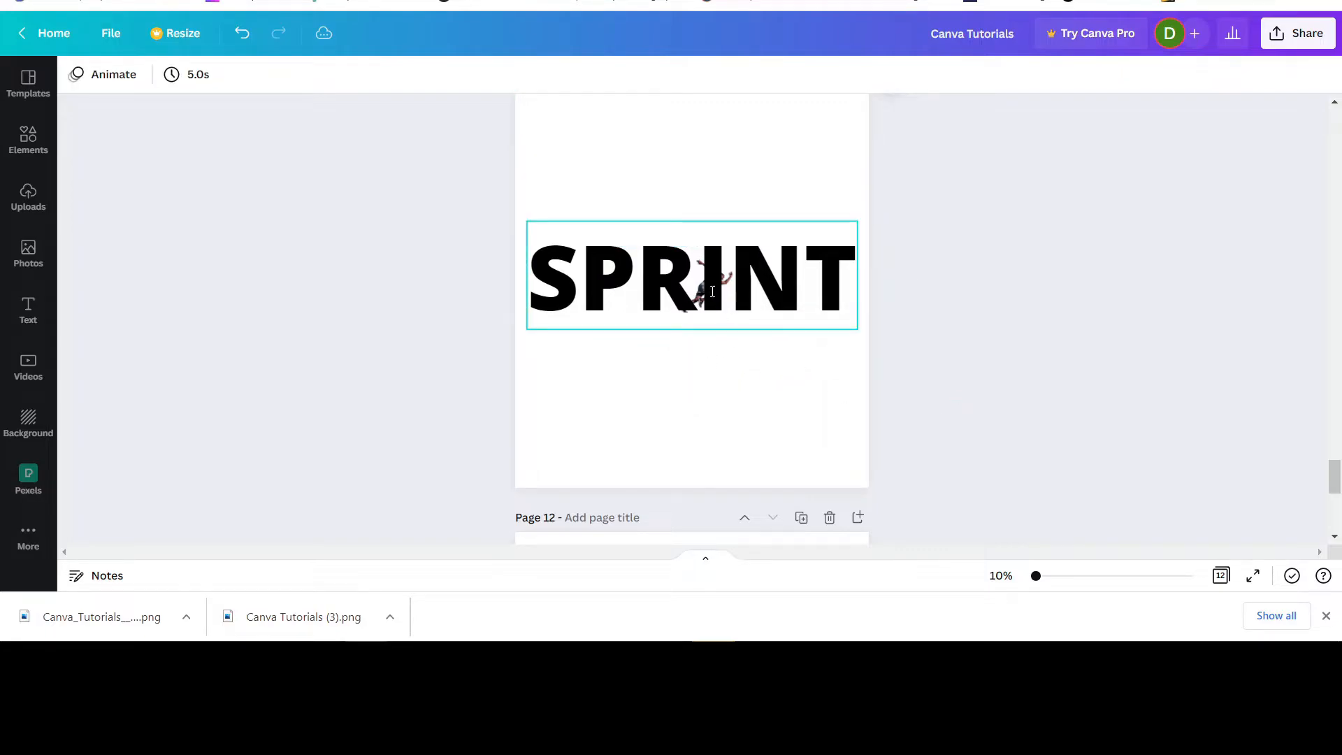
{"action": "left_click_drag", "start_coordinate": [712, 291], "coordinate": [712, 193]}
{"action": "left_click_drag", "start_coordinate": [695, 284], "coordinate": [680, 390]}
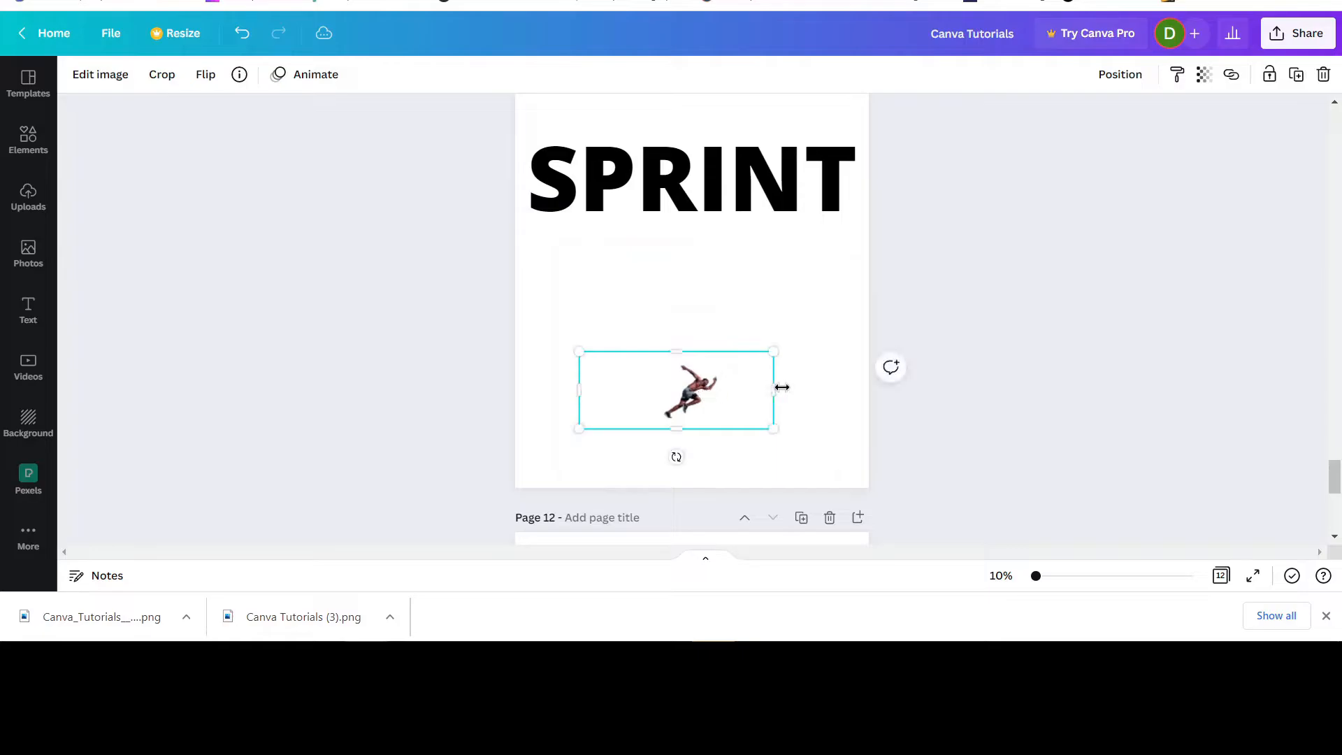
{"action": "left_click_drag", "start_coordinate": [781, 386], "coordinate": [729, 386]}
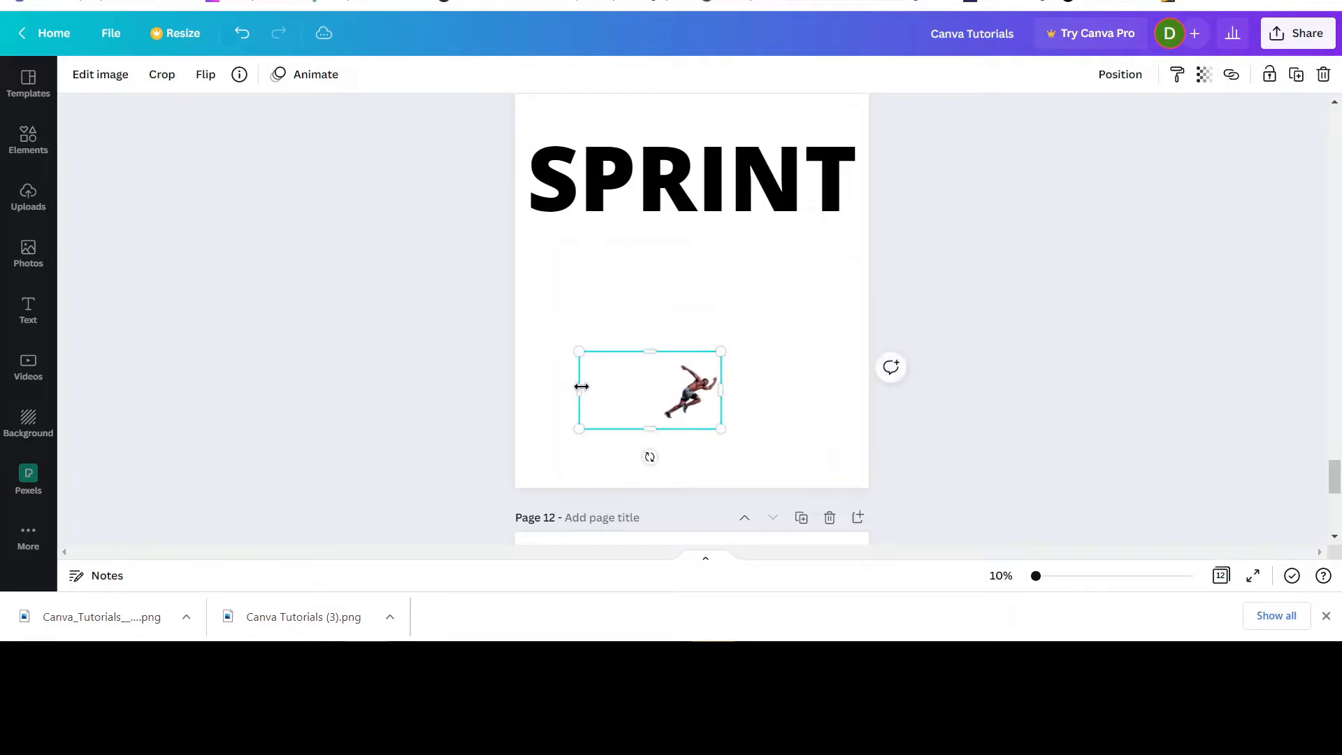
{"action": "left_click_drag", "start_coordinate": [581, 386], "coordinate": [650, 381]}
Move the SPRINT text back to the middle of page 11 and enlarge the runner cutout to about the text's width, centered behind it.
{"action": "scroll", "coordinate": [802, 372], "scroll_direction": "down", "scroll_amount": 2}
{"action": "scroll", "coordinate": [803, 371], "scroll_direction": "up", "scroll_amount": 3}
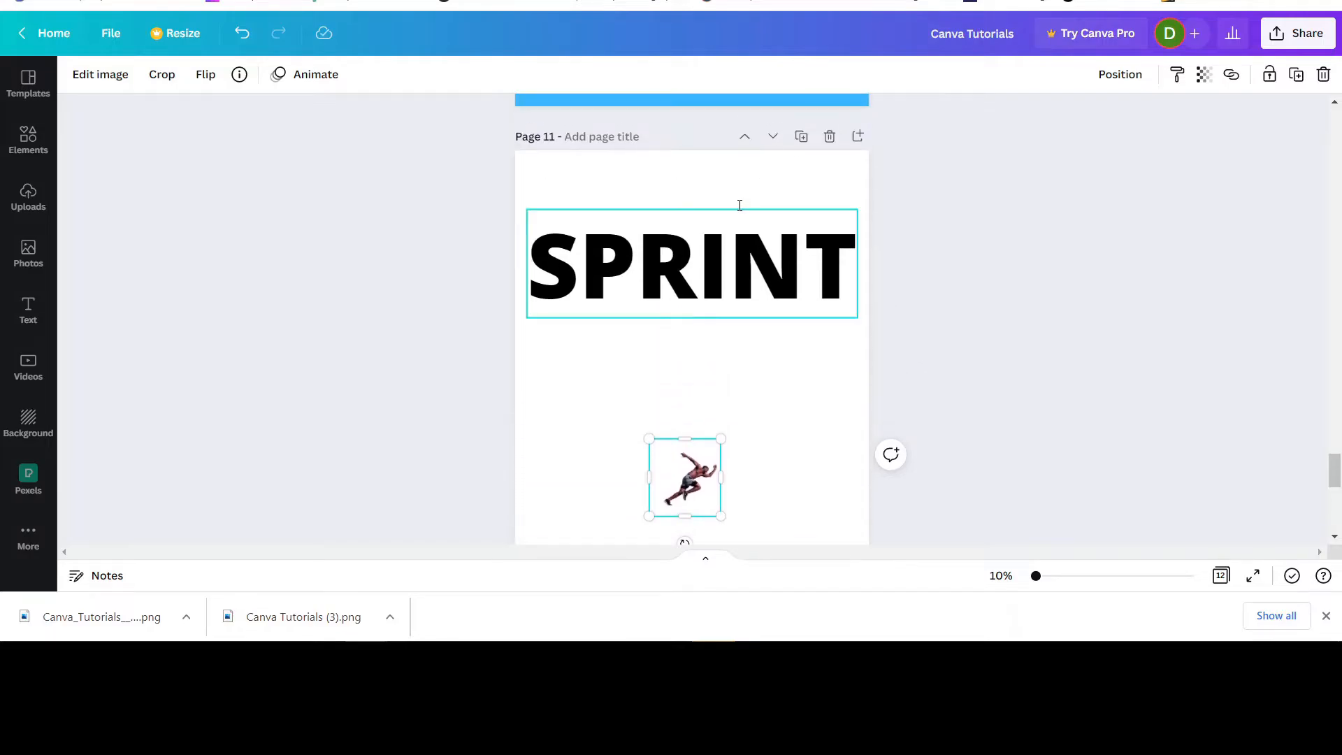
{"action": "left_click_drag", "start_coordinate": [737, 257], "coordinate": [738, 357]}
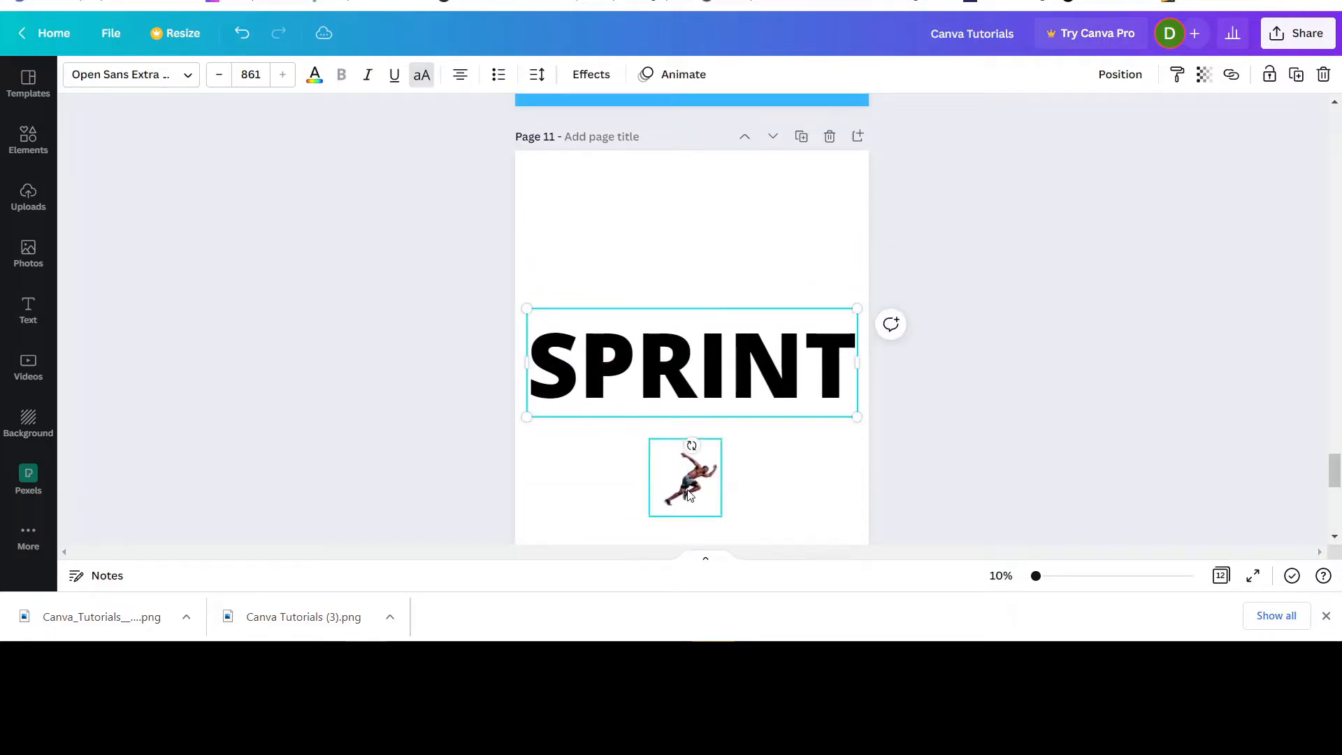
{"action": "left_click_drag", "start_coordinate": [689, 495], "coordinate": [500, 507]}
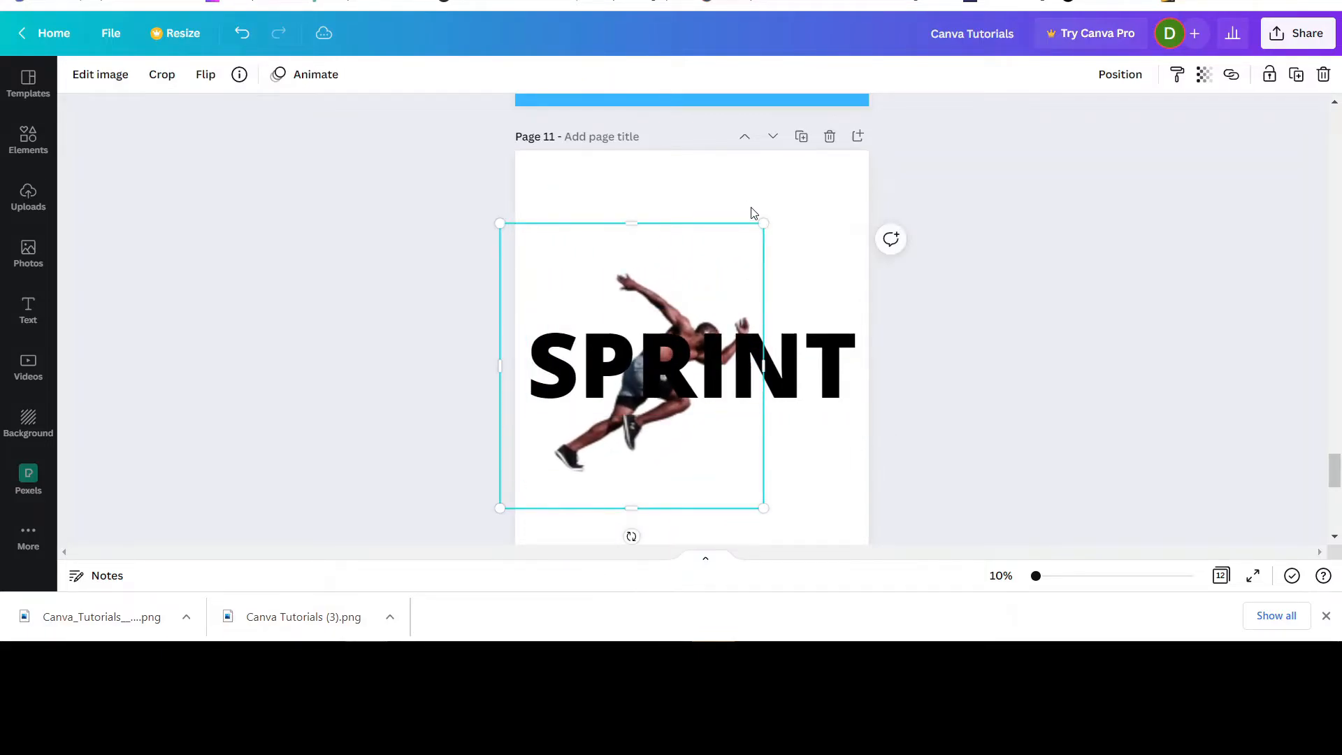
{"action": "left_click_drag", "start_coordinate": [764, 223], "coordinate": [870, 187]}
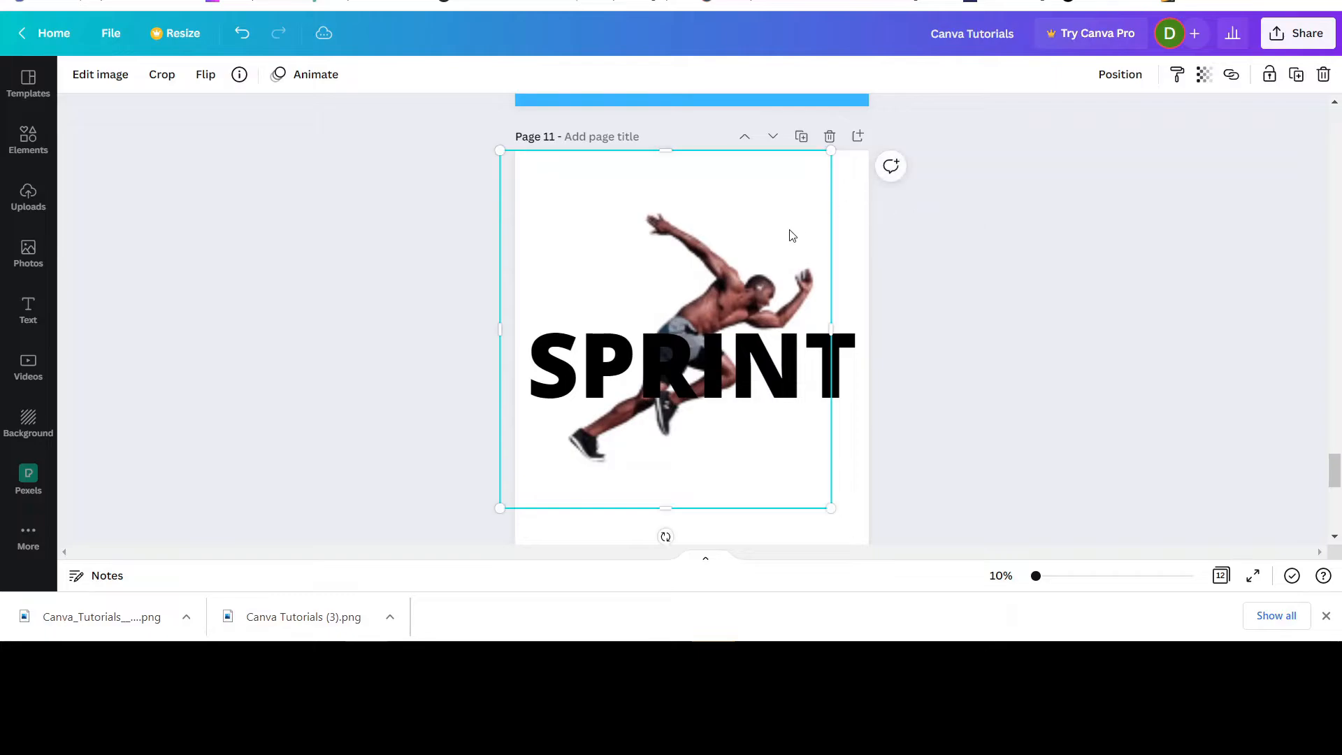
{"action": "left_click_drag", "start_coordinate": [756, 252], "coordinate": [783, 247]}
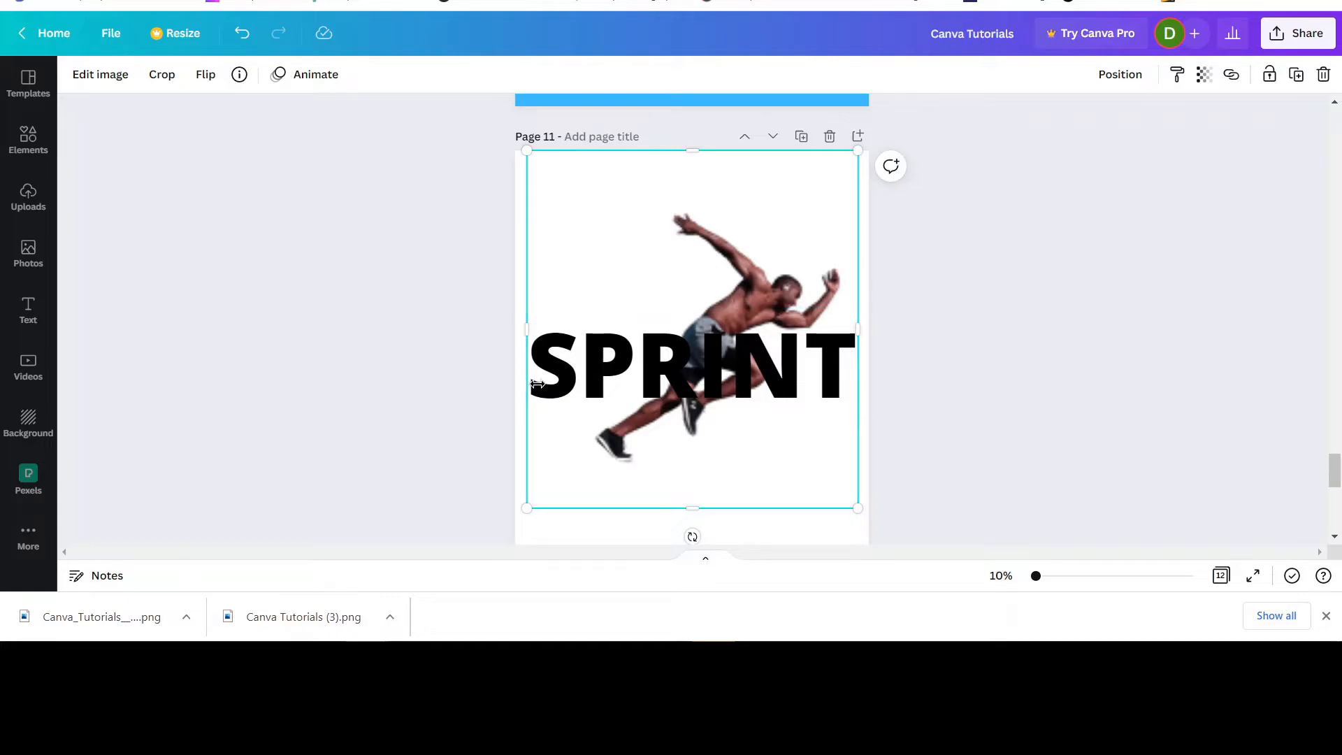
{"action": "left_click", "coordinate": [1325, 615]}
Change the SPRINT text on page 11 to the same red as the text on page 10.
{"action": "scroll", "coordinate": [1082, 355], "scroll_direction": "up", "scroll_amount": 3}
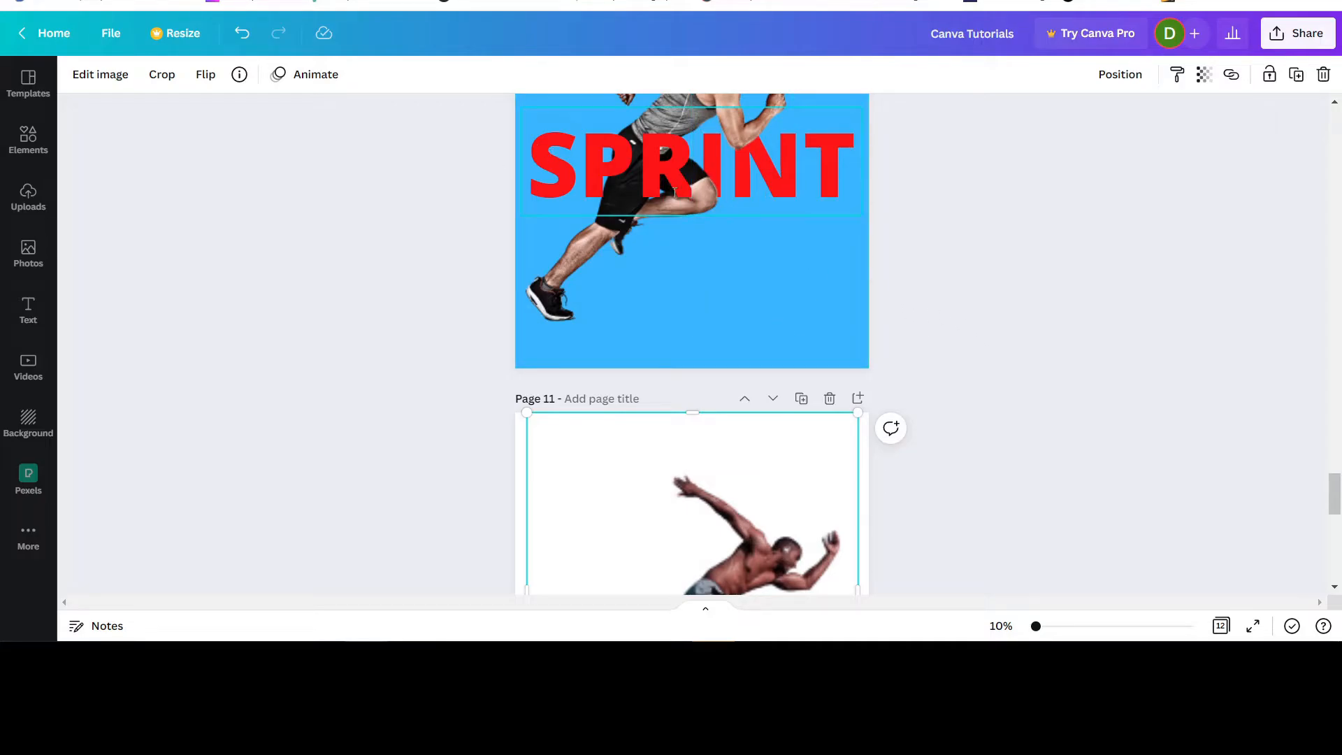
{"action": "scroll", "coordinate": [1009, 234], "scroll_direction": "down", "scroll_amount": 3}
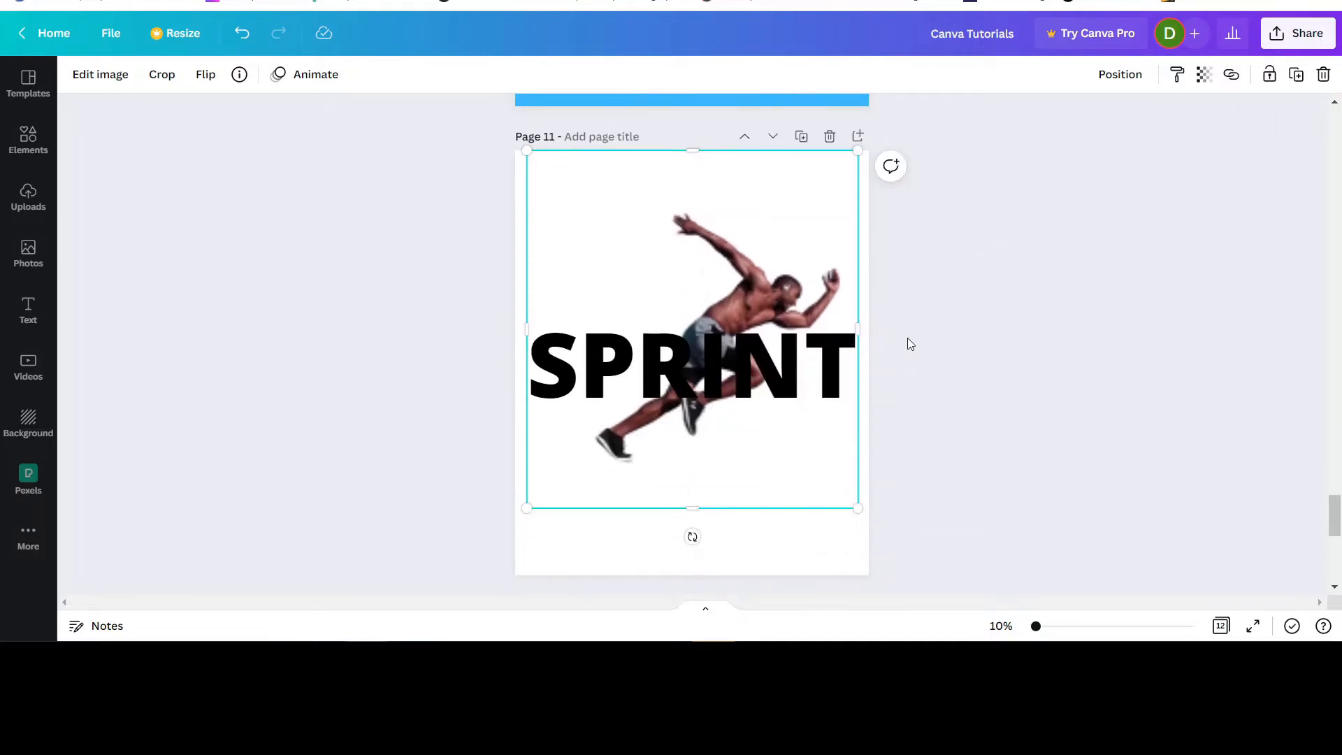
{"action": "left_click", "coordinate": [563, 373]}
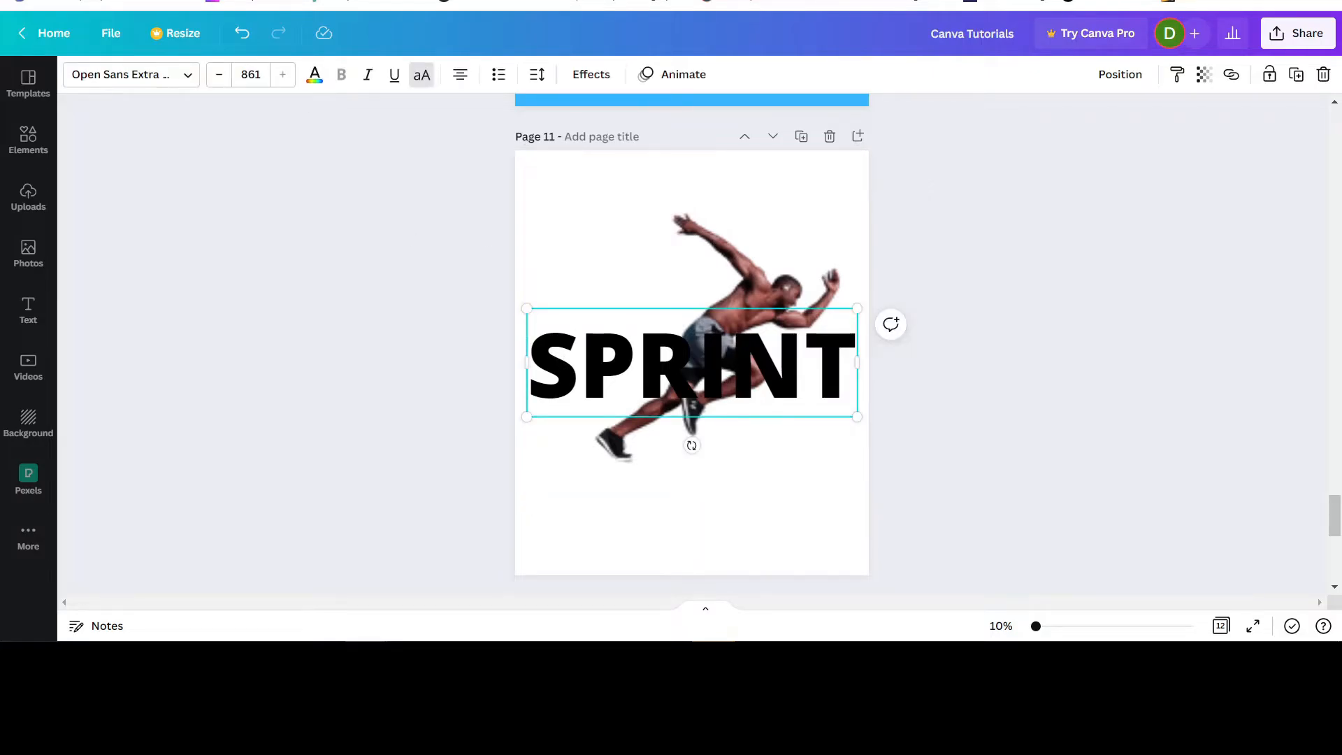
{"action": "left_click", "coordinate": [316, 80]}
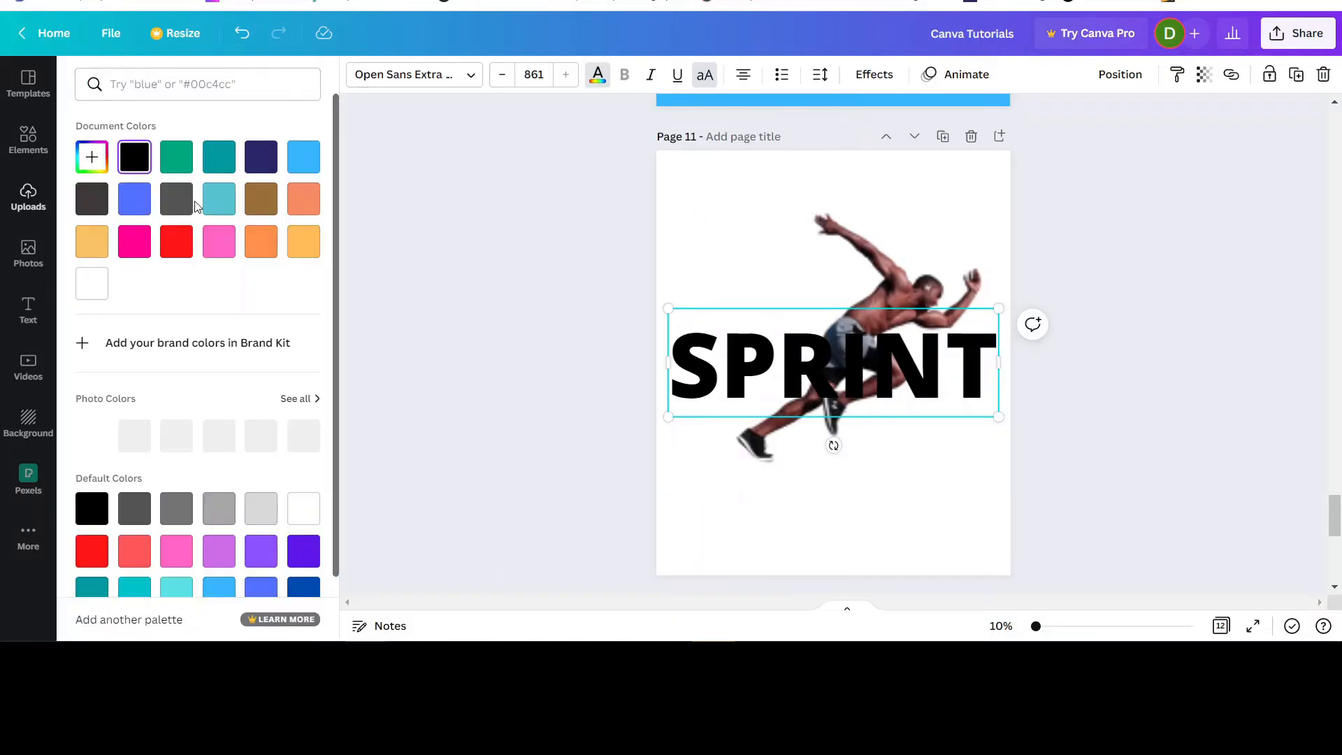
{"action": "left_click", "coordinate": [174, 244]}
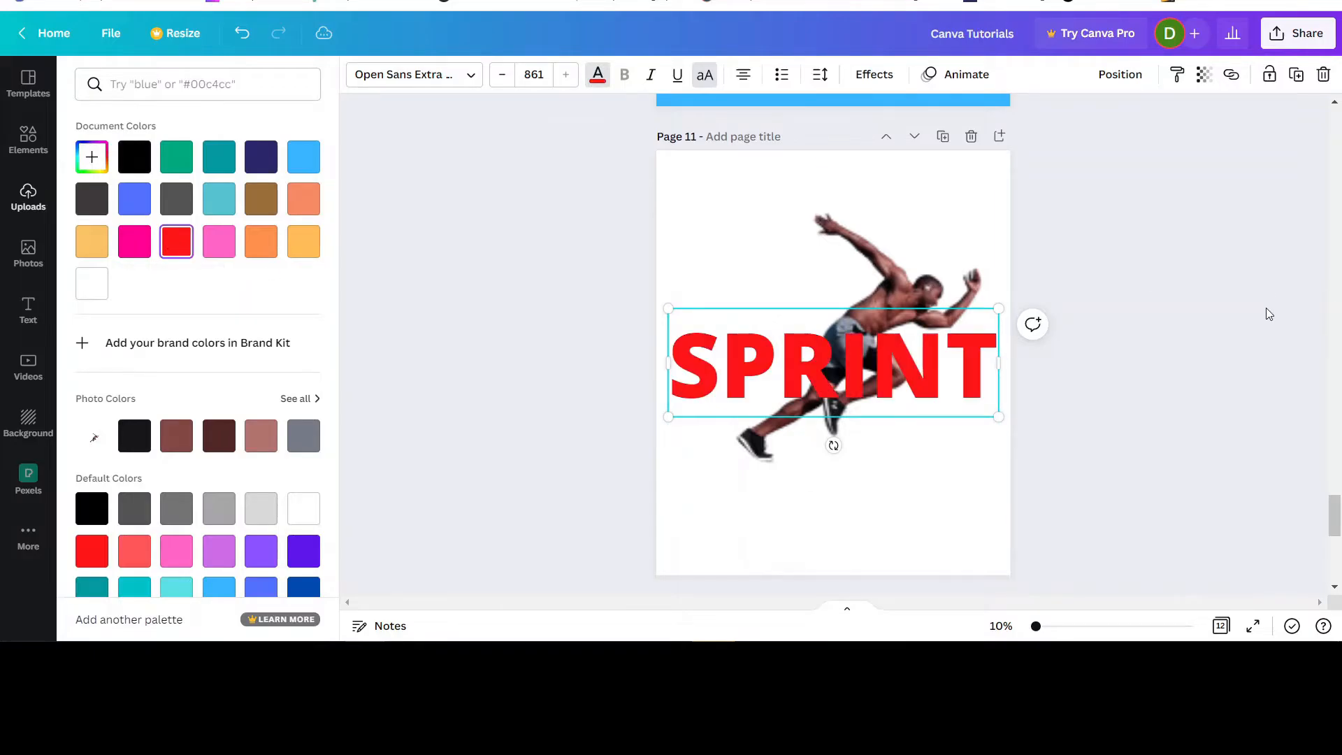
{"action": "left_click", "coordinate": [1268, 314]}
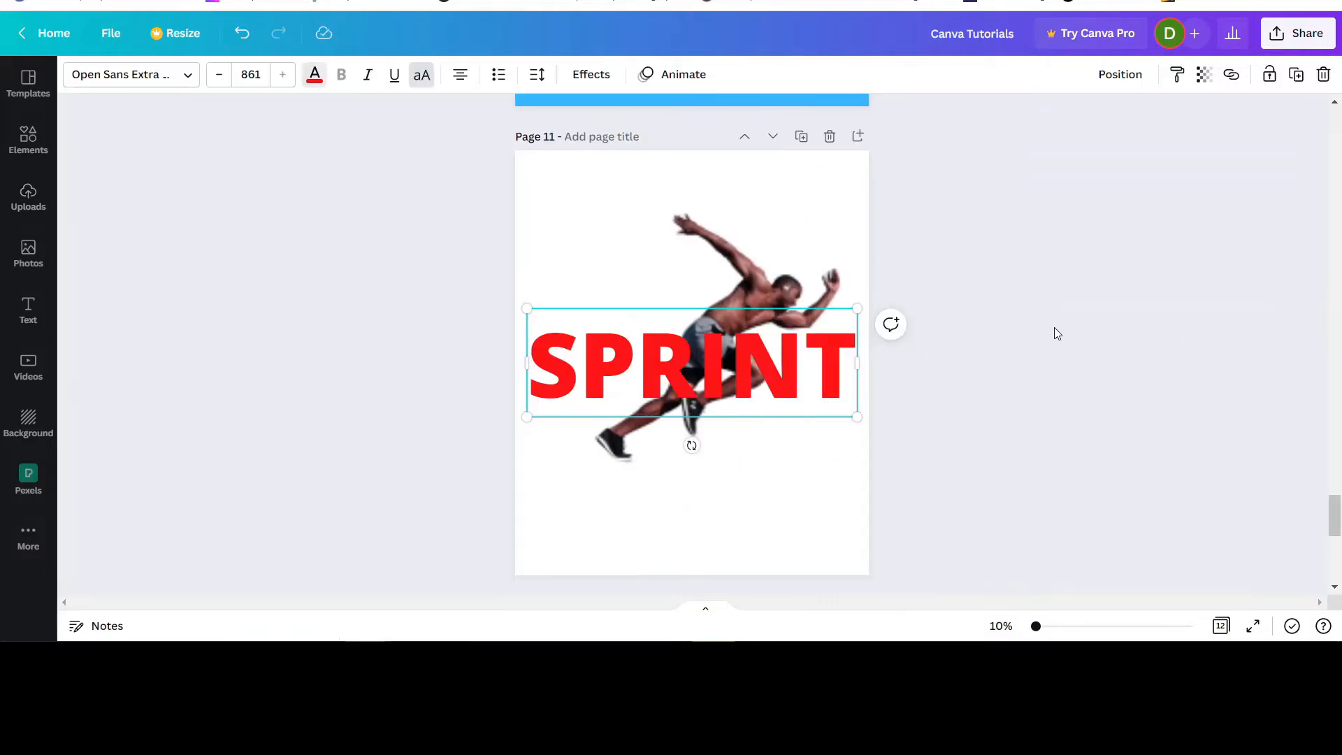
Crop the empty margins on all four sides of the page 11 runner cutout closer to the figure.
{"action": "left_click", "coordinate": [765, 284]}
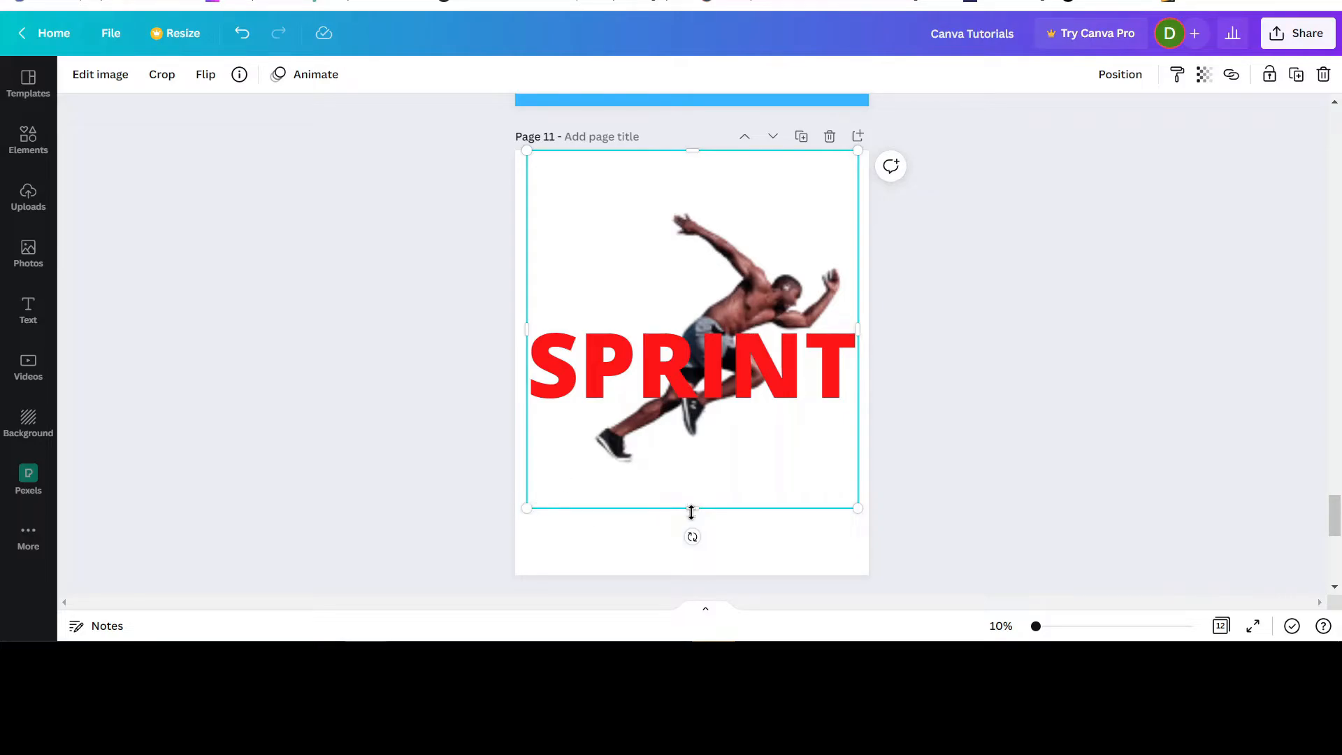
{"action": "left_click_drag", "start_coordinate": [691, 509], "coordinate": [691, 472]}
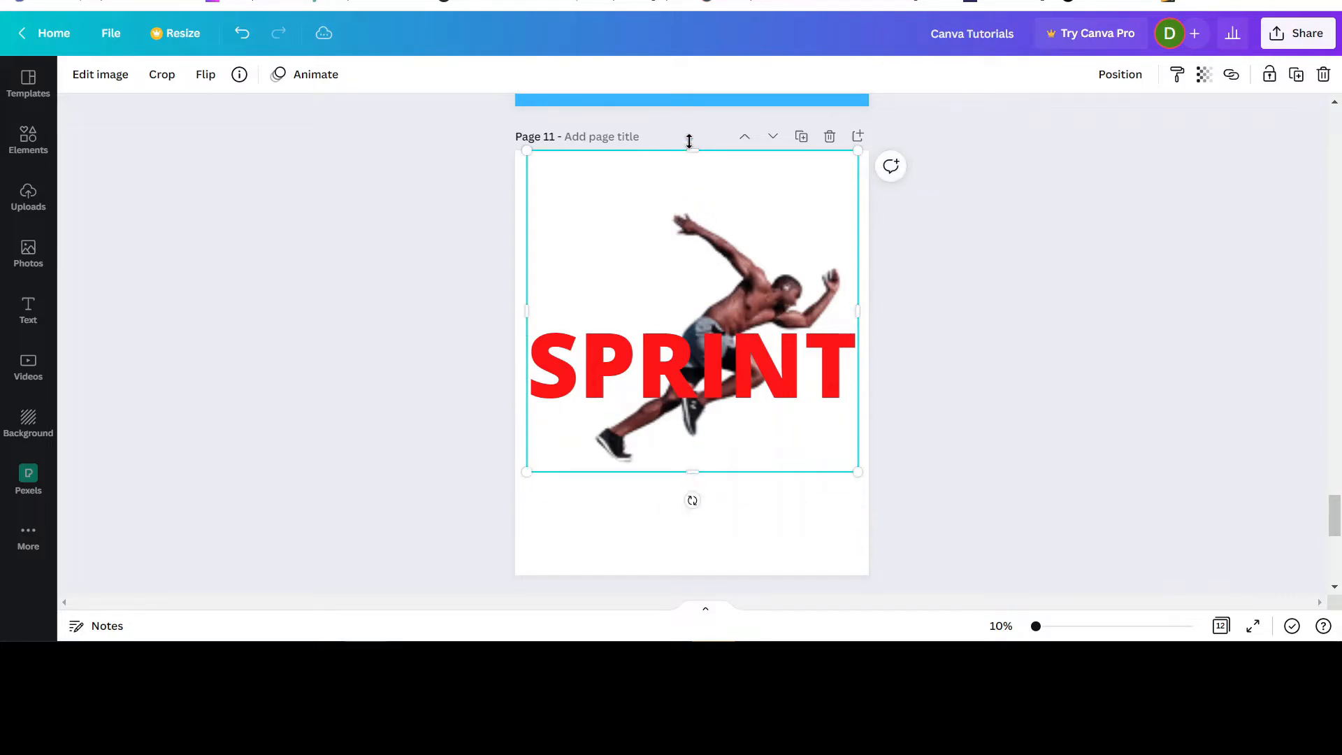
{"action": "left_click_drag", "start_coordinate": [694, 152], "coordinate": [691, 200]}
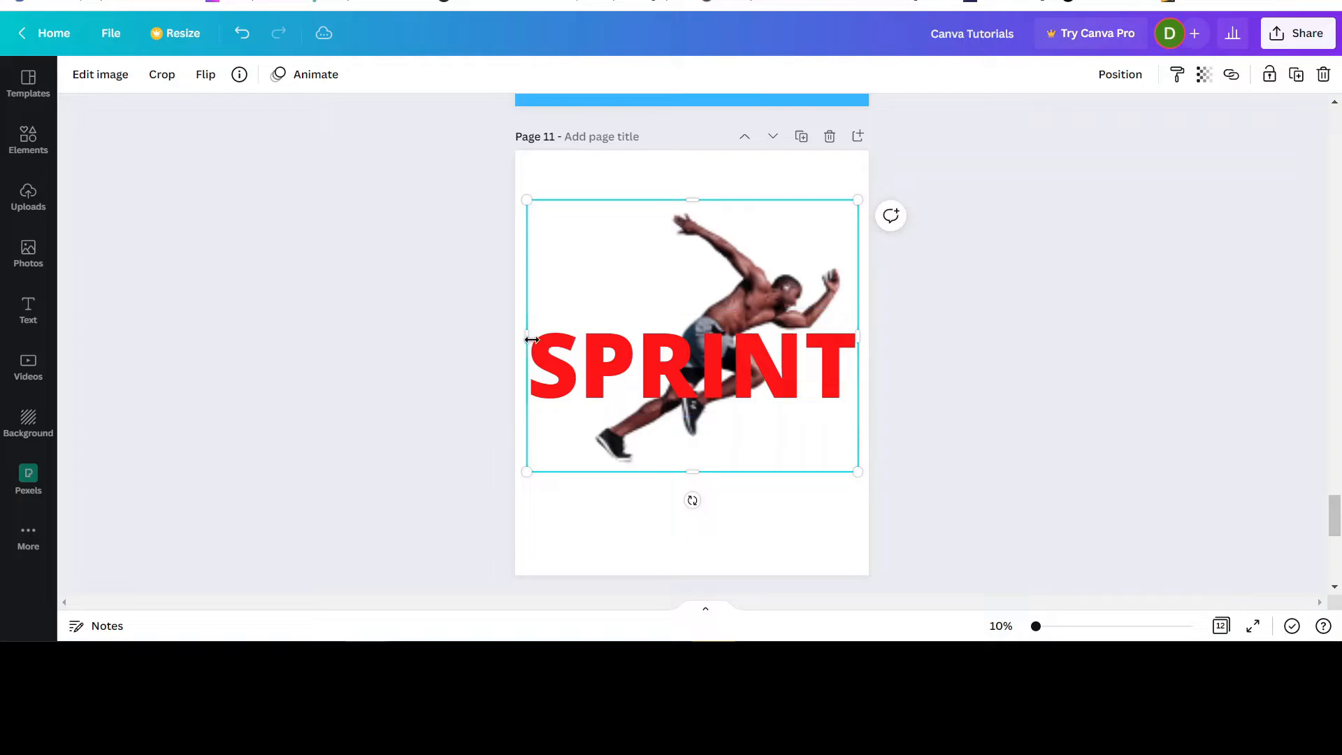
{"action": "left_click_drag", "start_coordinate": [526, 335], "coordinate": [588, 335]}
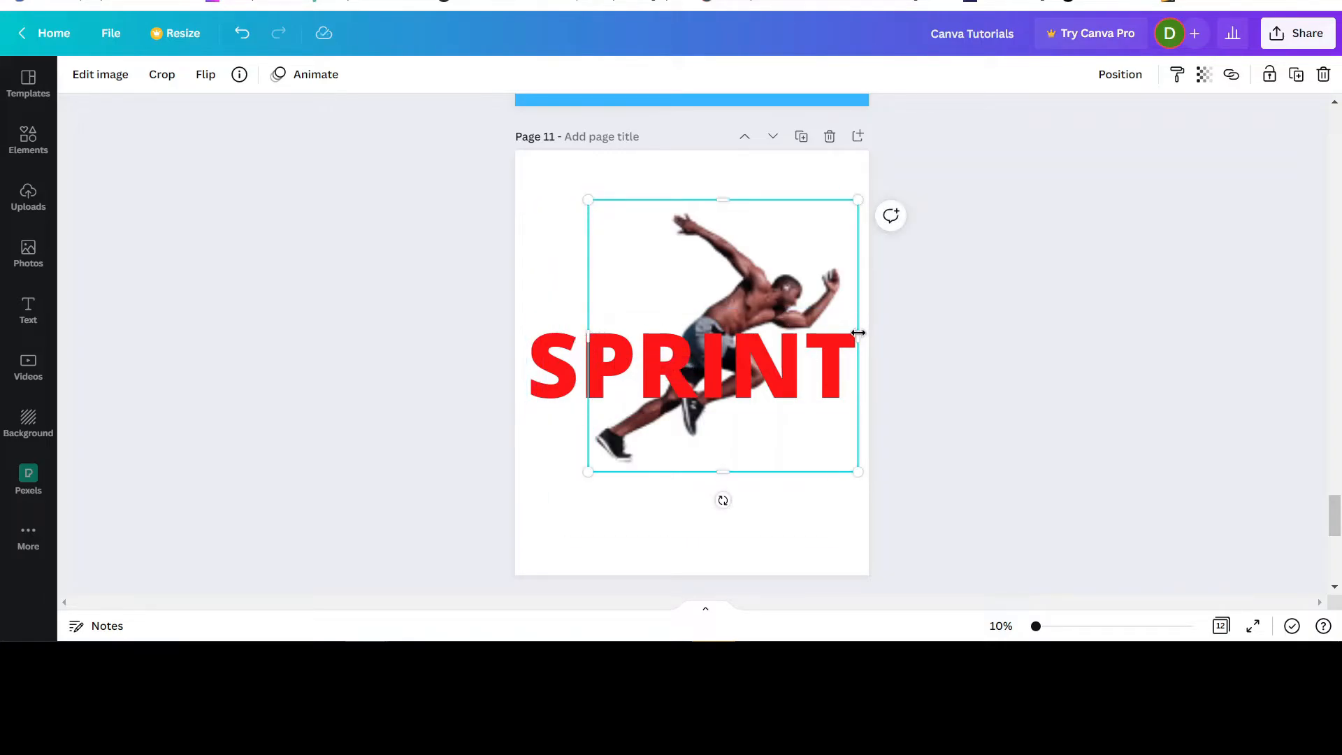
{"action": "left_click_drag", "start_coordinate": [858, 333], "coordinate": [849, 334]}
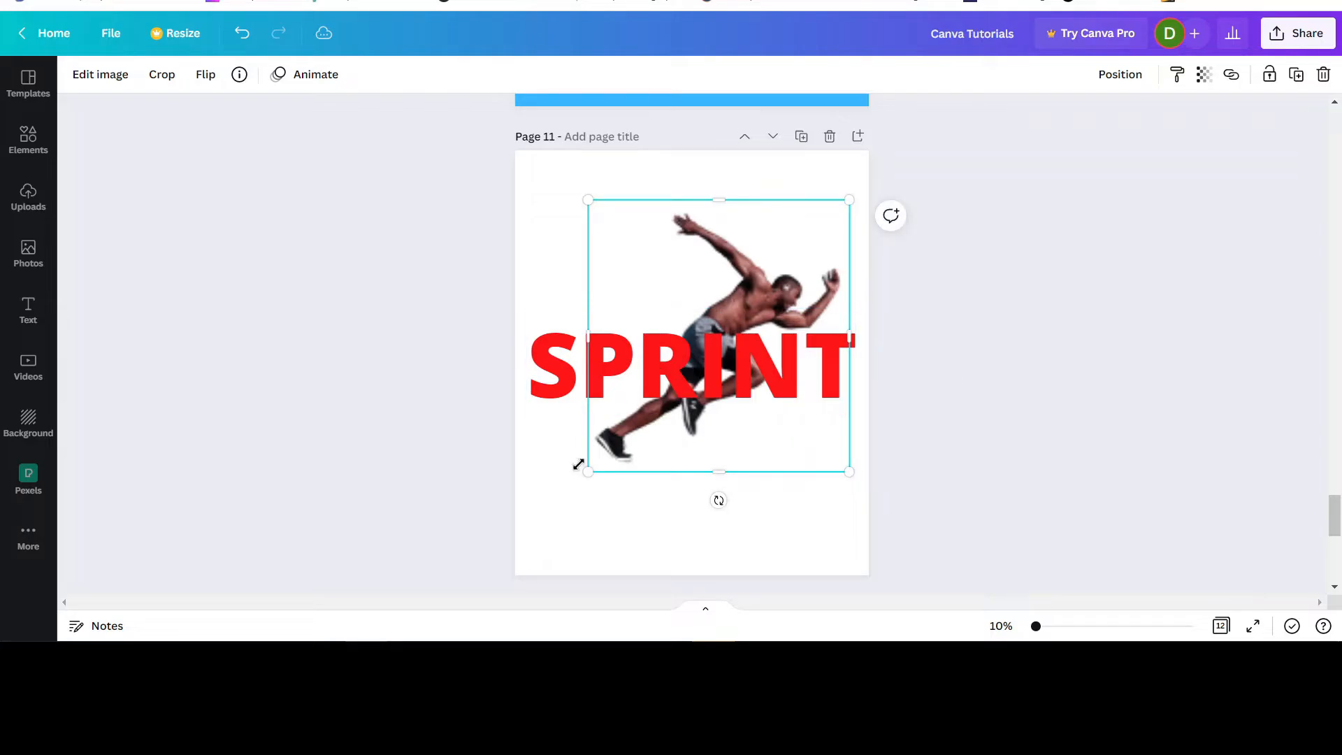
Enlarge the runner cutout to nearly the width of the SPRINT text and center it horizontally behind the word.
{"action": "left_click_drag", "start_coordinate": [588, 473], "coordinate": [600, 507]}
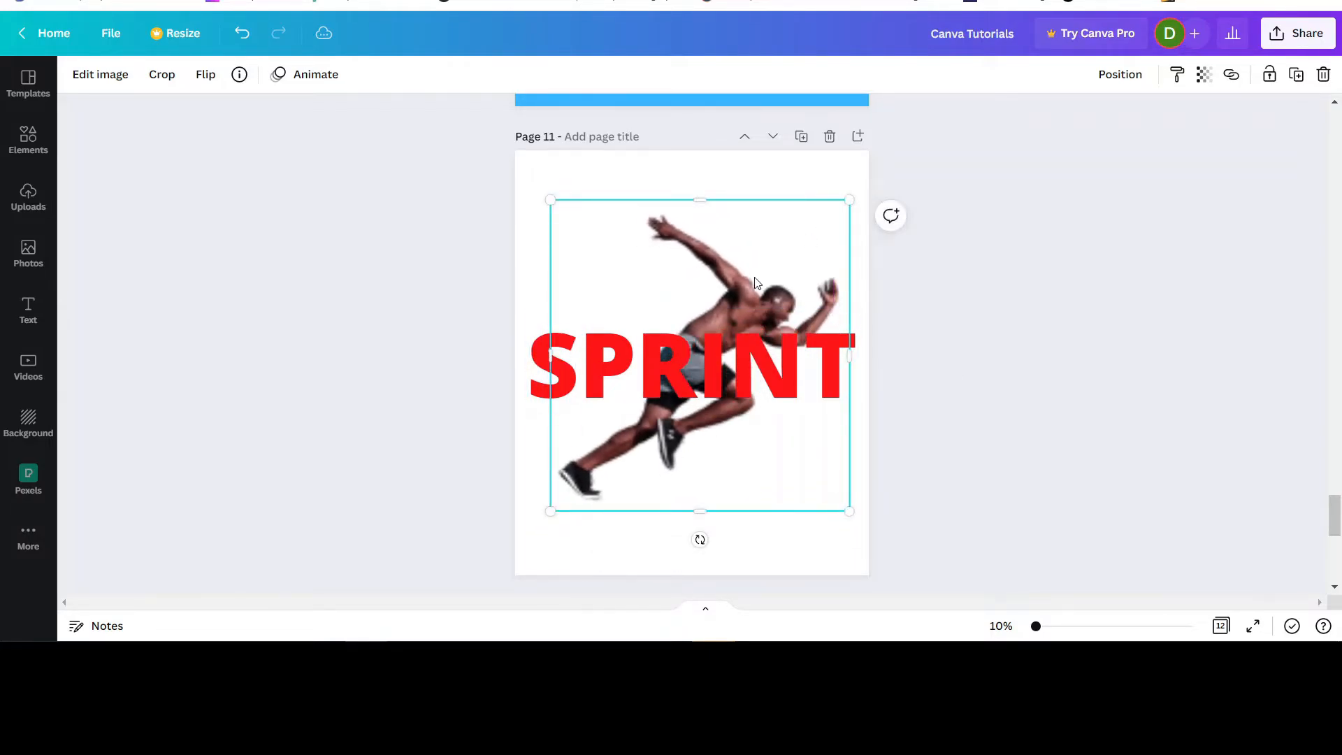
{"action": "left_click_drag", "start_coordinate": [758, 277], "coordinate": [745, 252]}
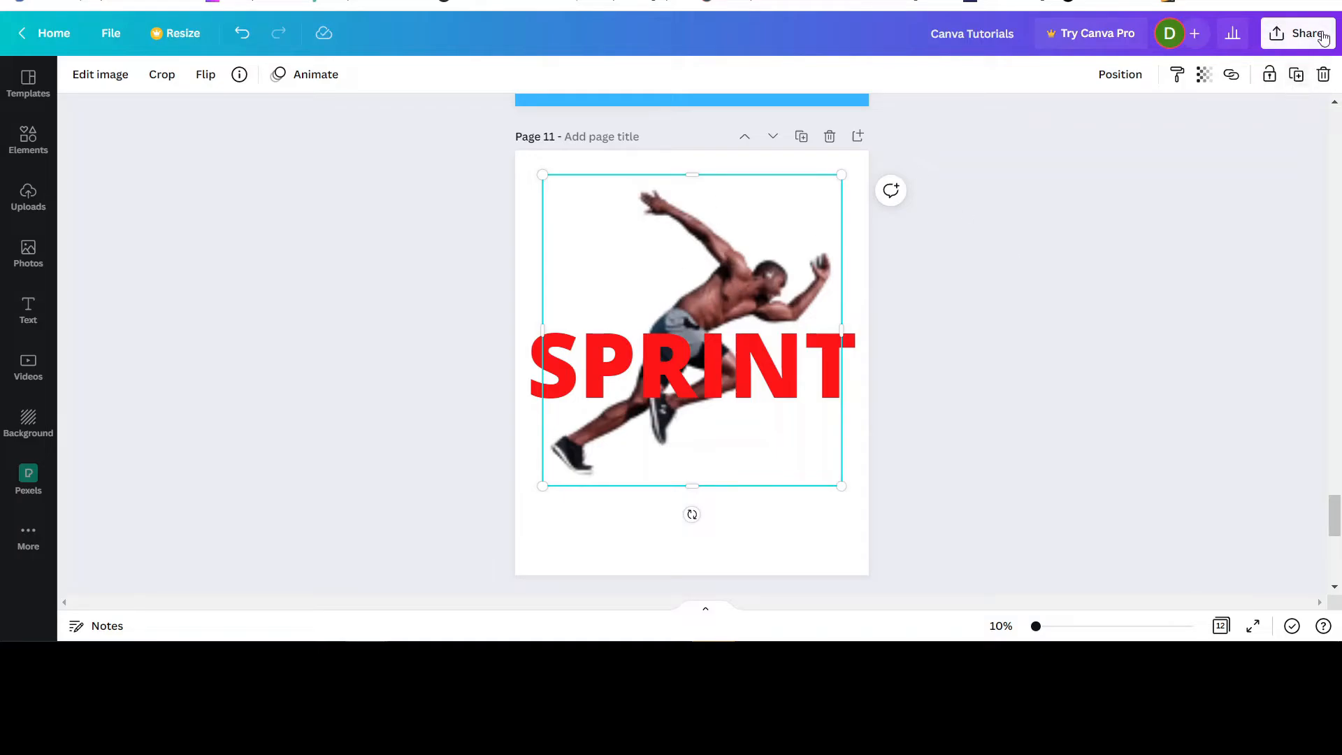
Duplicate the runner cutout and move the copy down, clear of the original.
{"action": "right_click", "coordinate": [778, 215]}
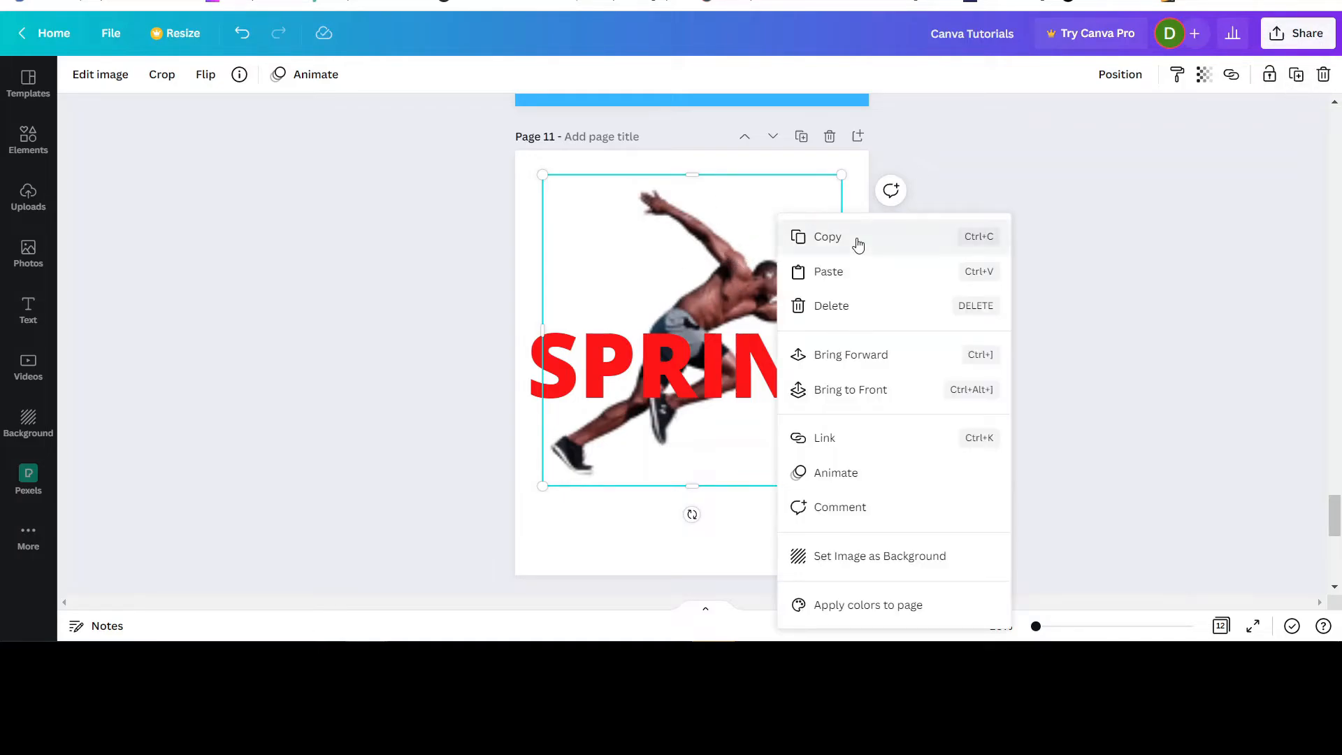
{"action": "left_click", "coordinate": [1068, 144]}
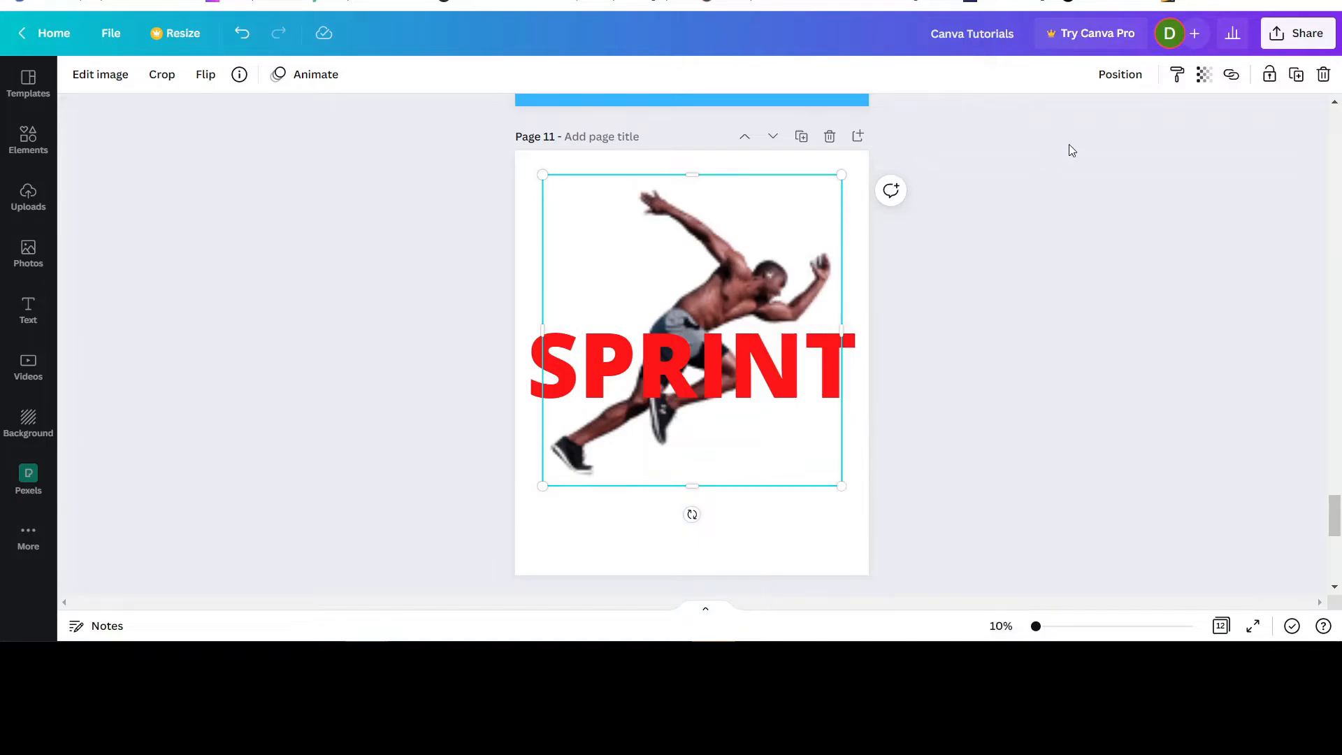
{"action": "left_click", "coordinate": [767, 229]}
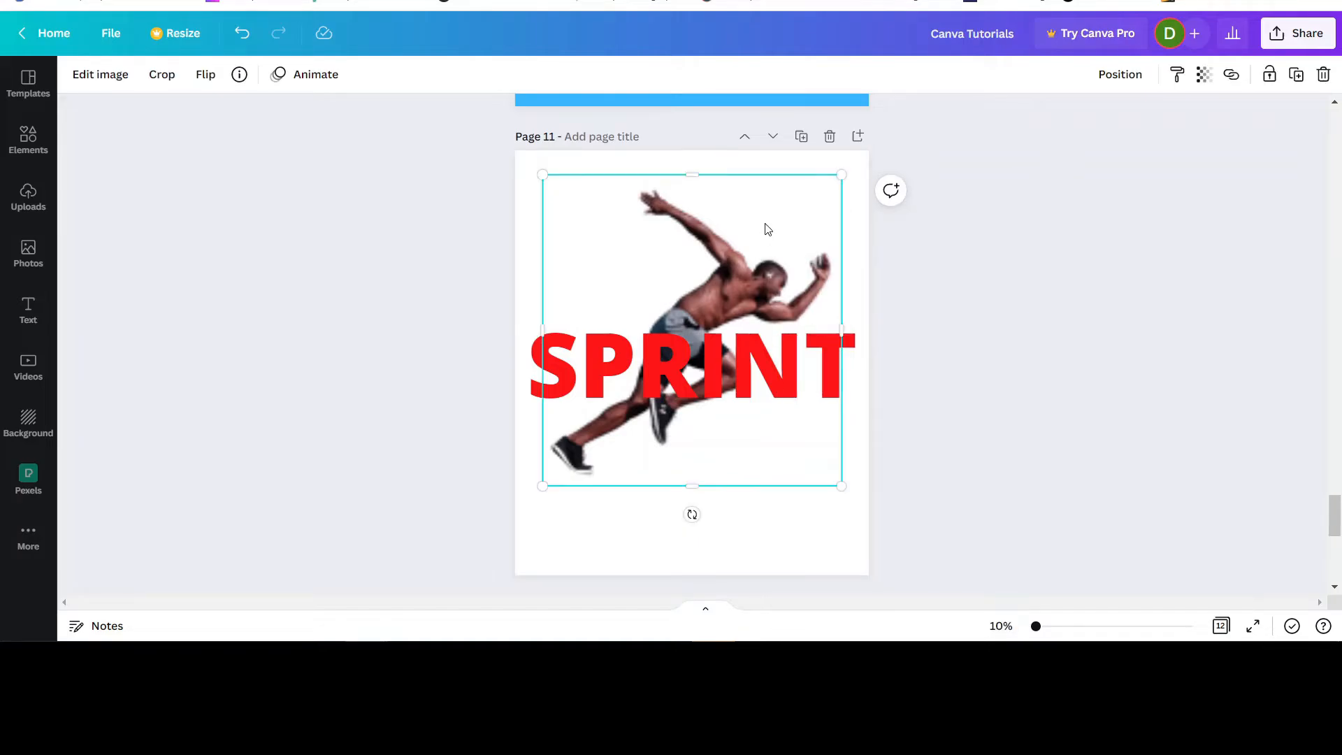
{"action": "left_click", "coordinate": [1298, 77]}
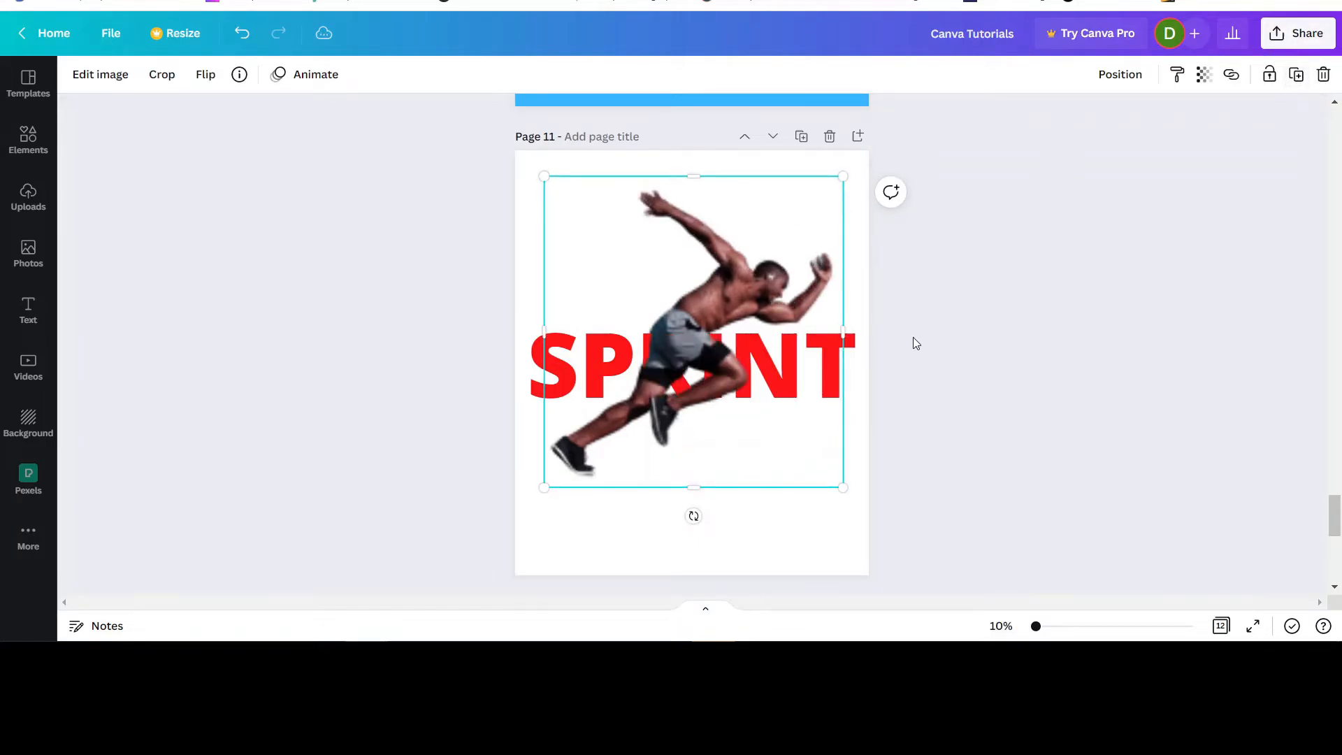
{"action": "left_click_drag", "start_coordinate": [722, 286], "coordinate": [715, 474]}
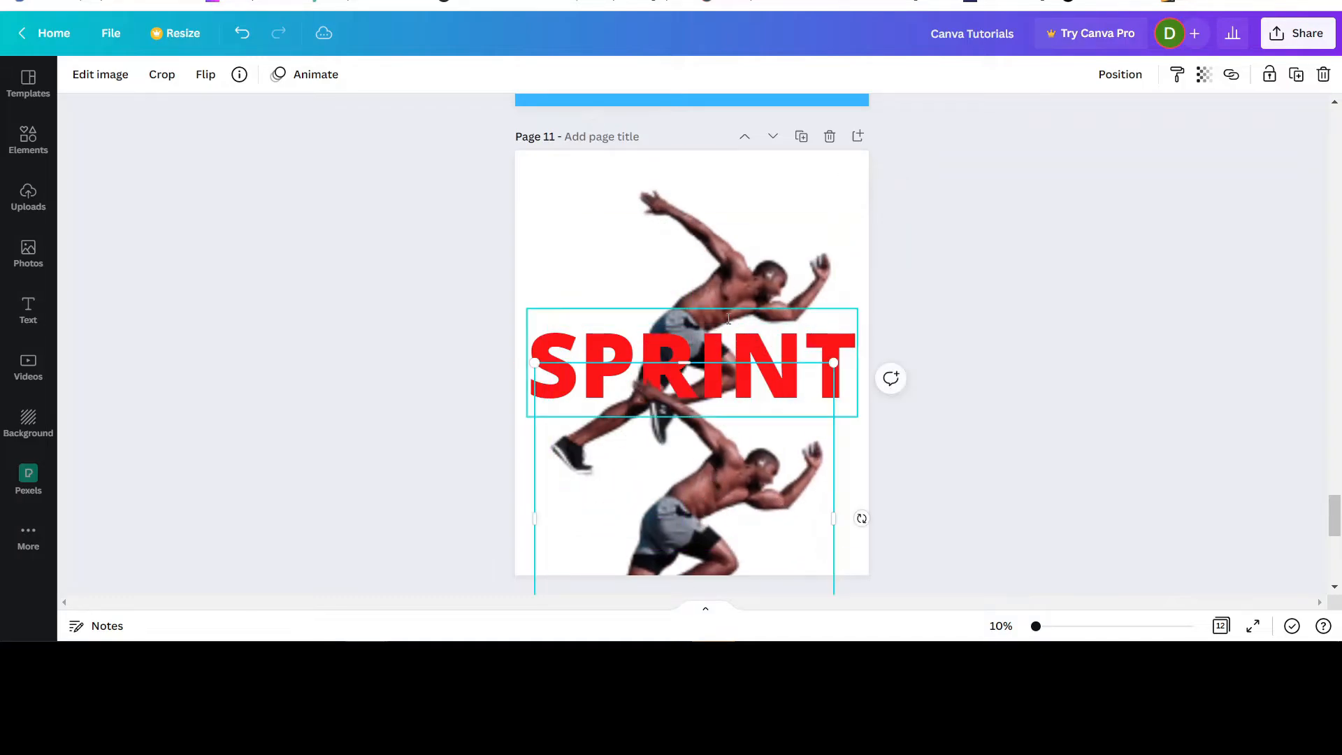
Crop away the right part of the original runner behind the text, up to the gap between R and I.
{"action": "left_click", "coordinate": [766, 283]}
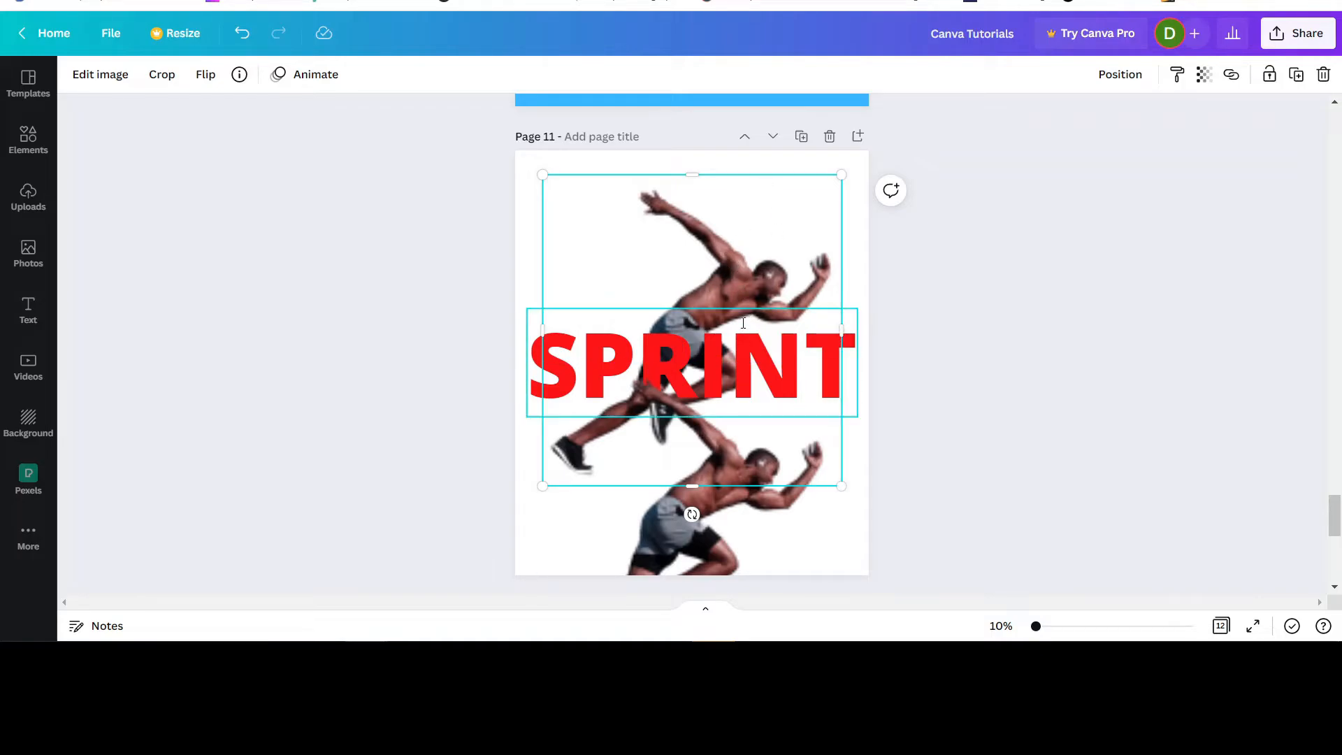
{"action": "left_click_drag", "start_coordinate": [840, 323], "coordinate": [698, 341]}
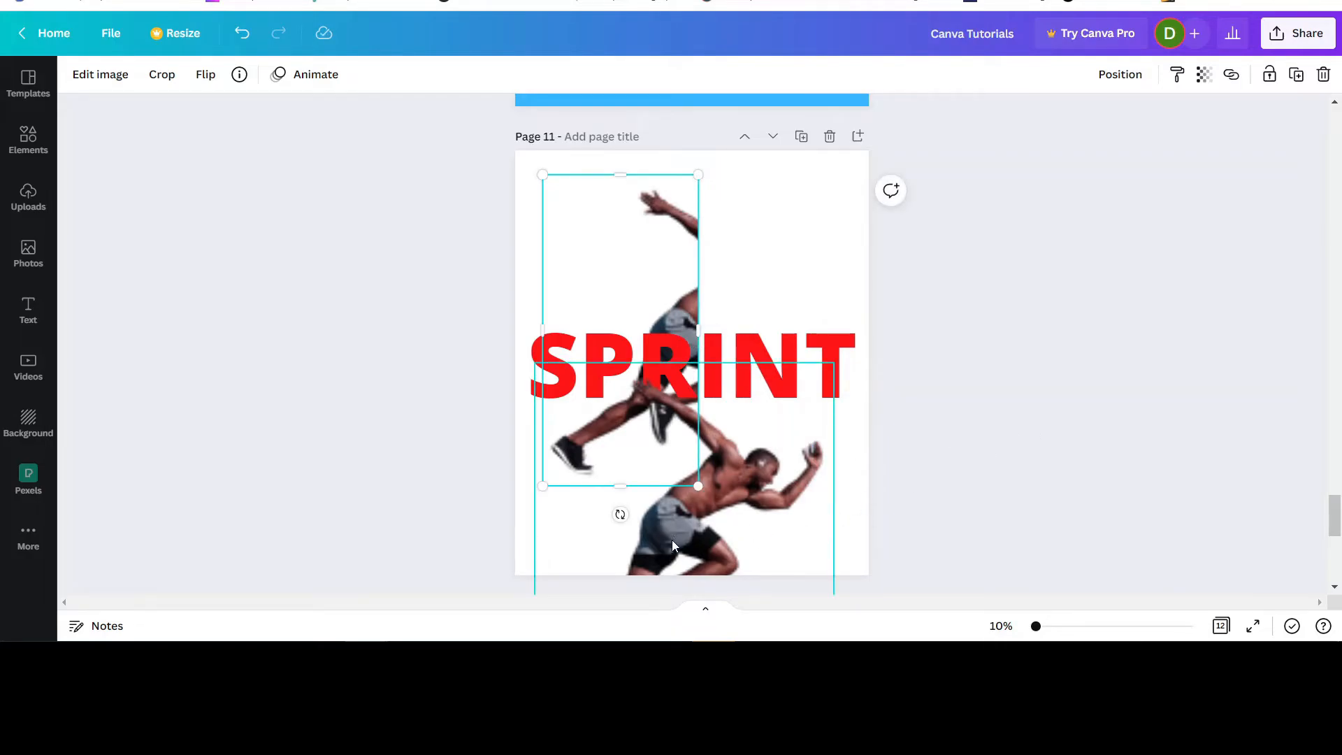
Align the duplicate runner exactly over the original and crop its left part away so both pieces meet between R and I.
{"action": "left_click_drag", "start_coordinate": [673, 541], "coordinate": [677, 351]}
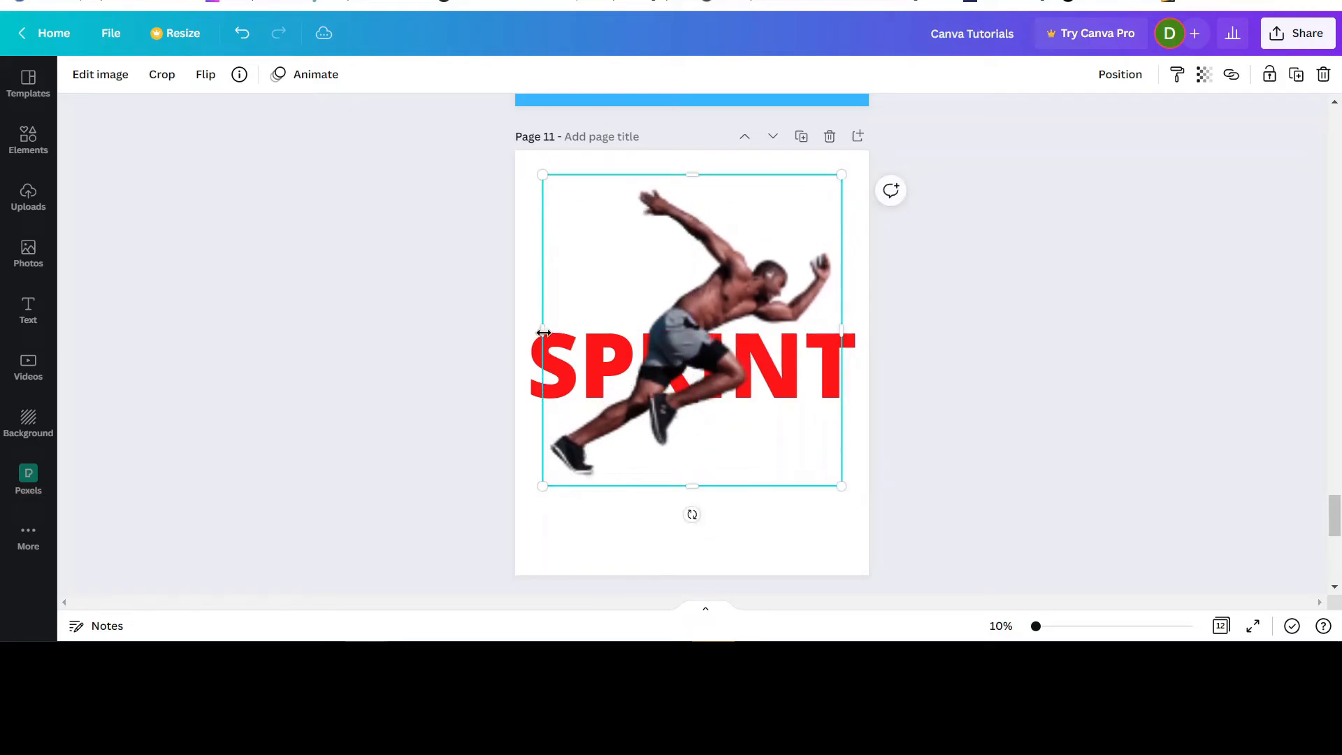
{"action": "left_click_drag", "start_coordinate": [543, 332], "coordinate": [701, 333]}
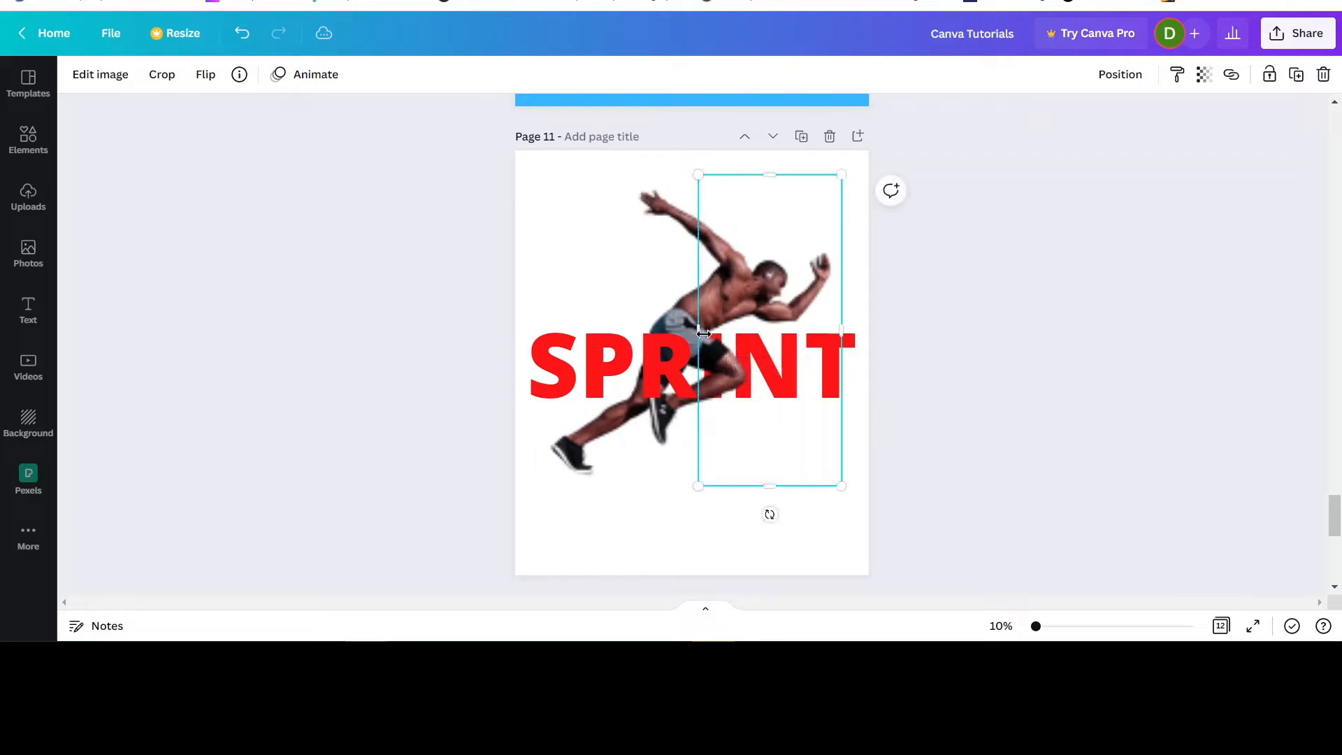
{"action": "left_click", "coordinate": [720, 536]}
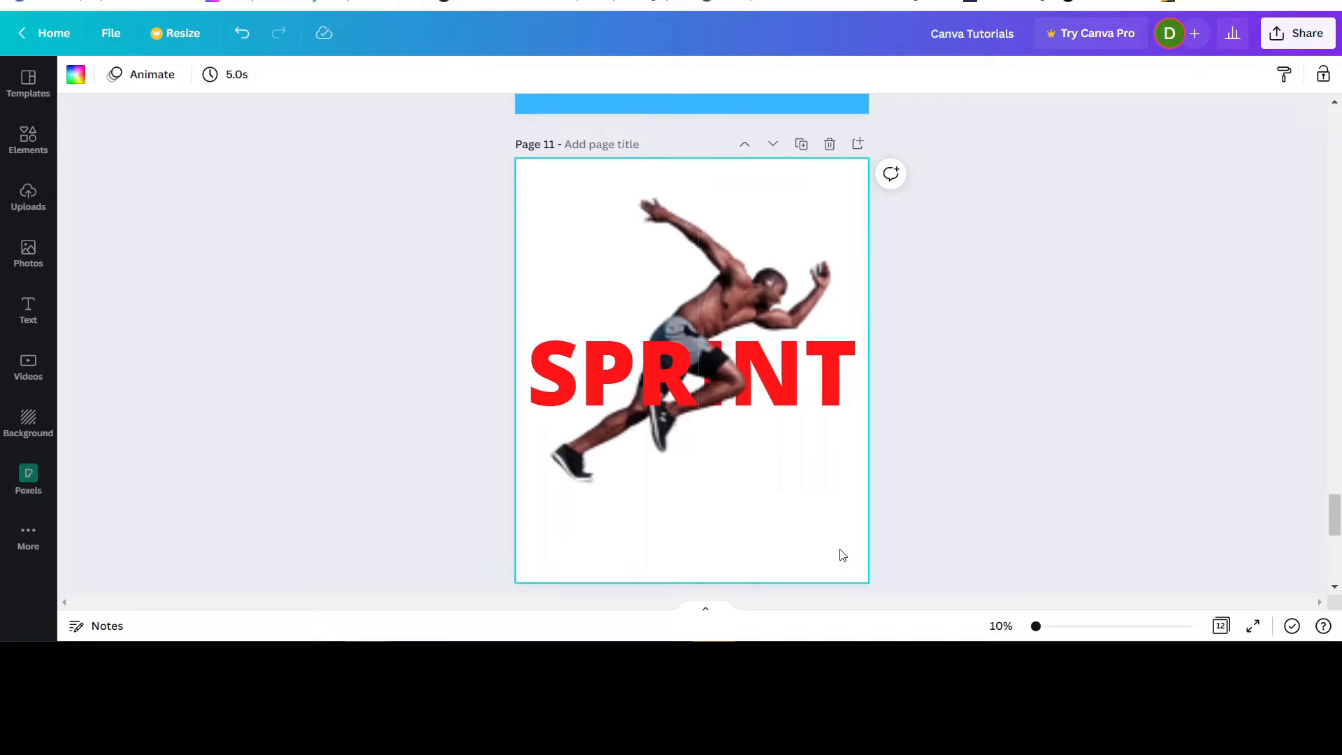
Group the two runner halves on page 11 and move the group slightly left and down over the SPRINT text.
{"action": "scroll", "coordinate": [841, 553], "scroll_direction": "up", "scroll_amount": 3}
{"action": "scroll", "coordinate": [841, 552], "scroll_direction": "up", "scroll_amount": 3}
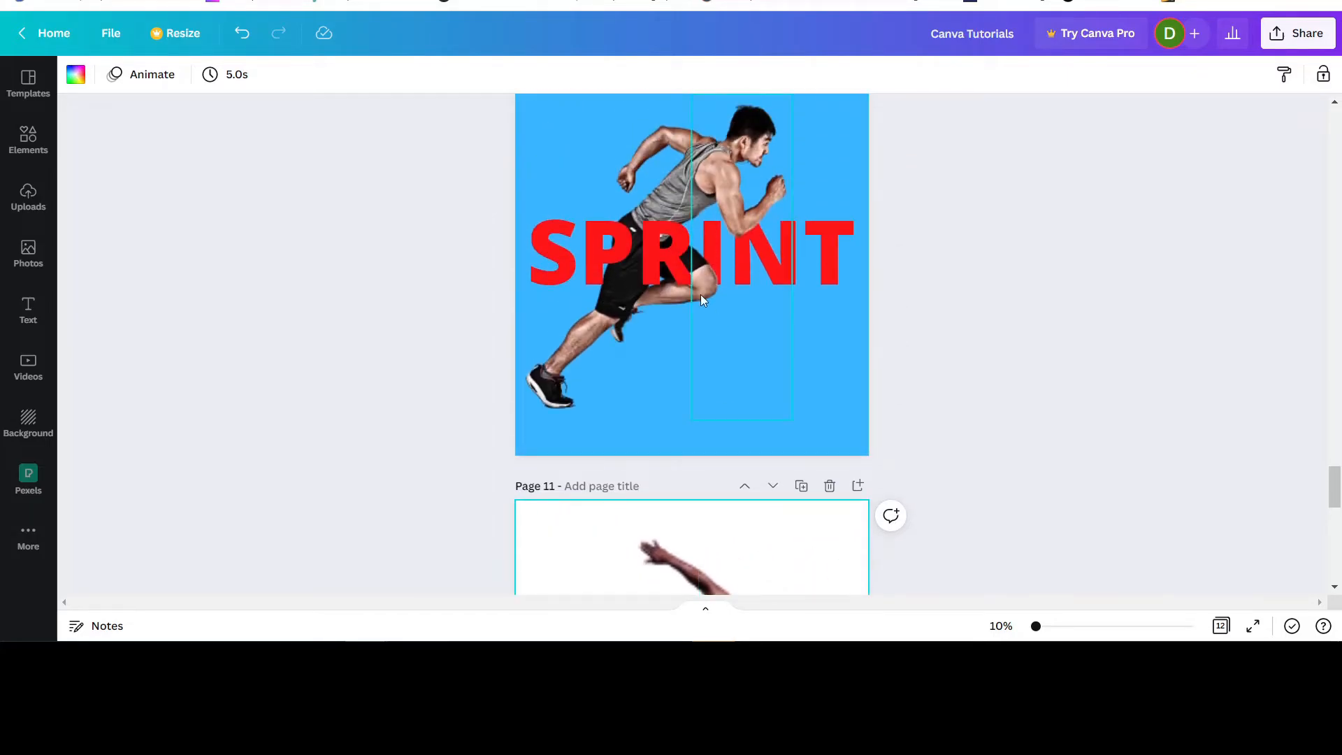
{"action": "scroll", "coordinate": [694, 271], "scroll_direction": "down", "scroll_amount": 6}
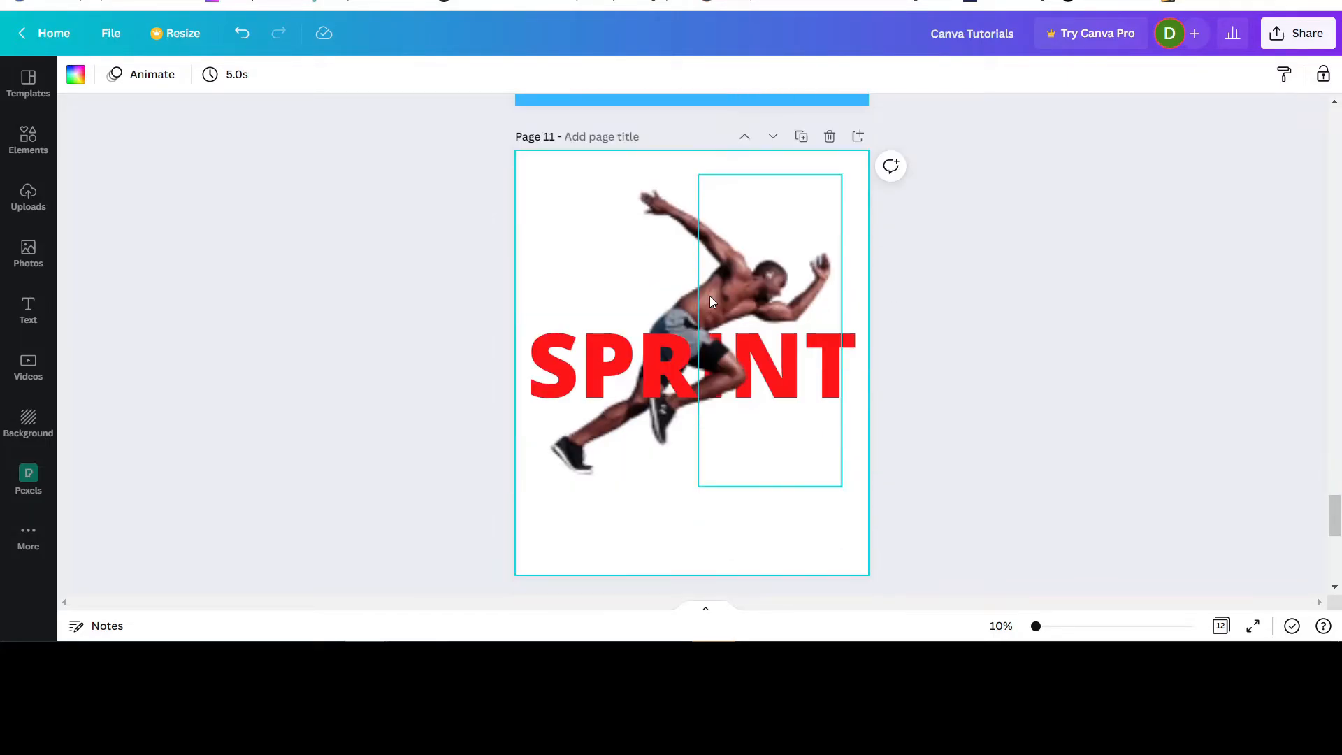
{"action": "left_click", "coordinate": [667, 239]}
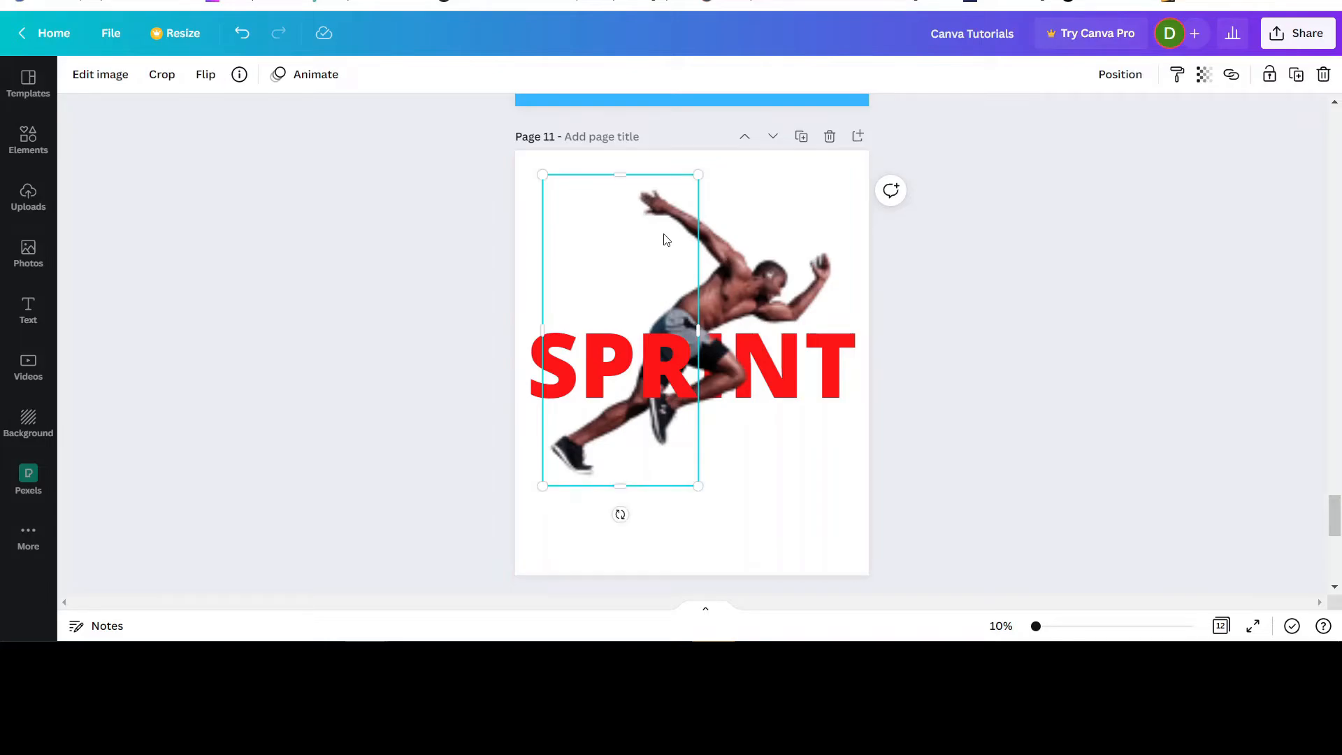
{"action": "left_click", "coordinate": [764, 237], "text": "shift"}
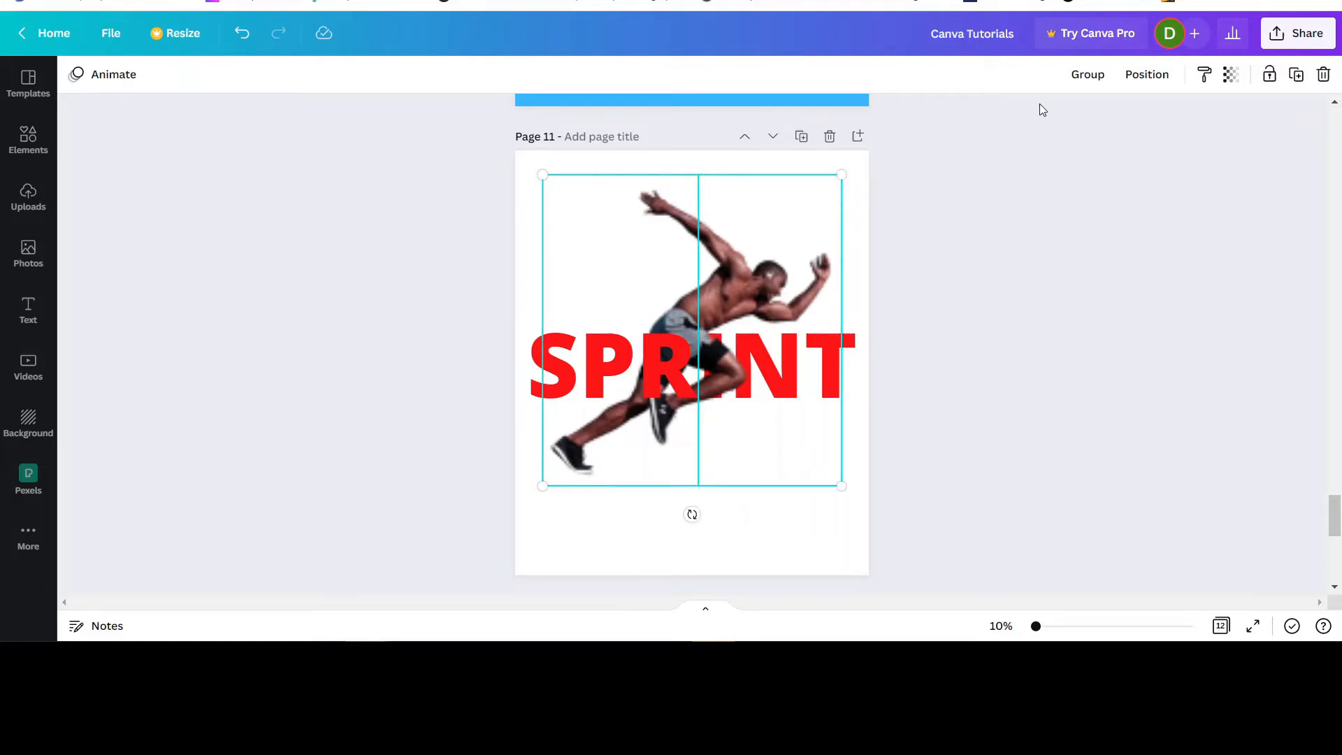
{"action": "left_click", "coordinate": [1088, 75]}
{"action": "left_click", "coordinate": [779, 225]}
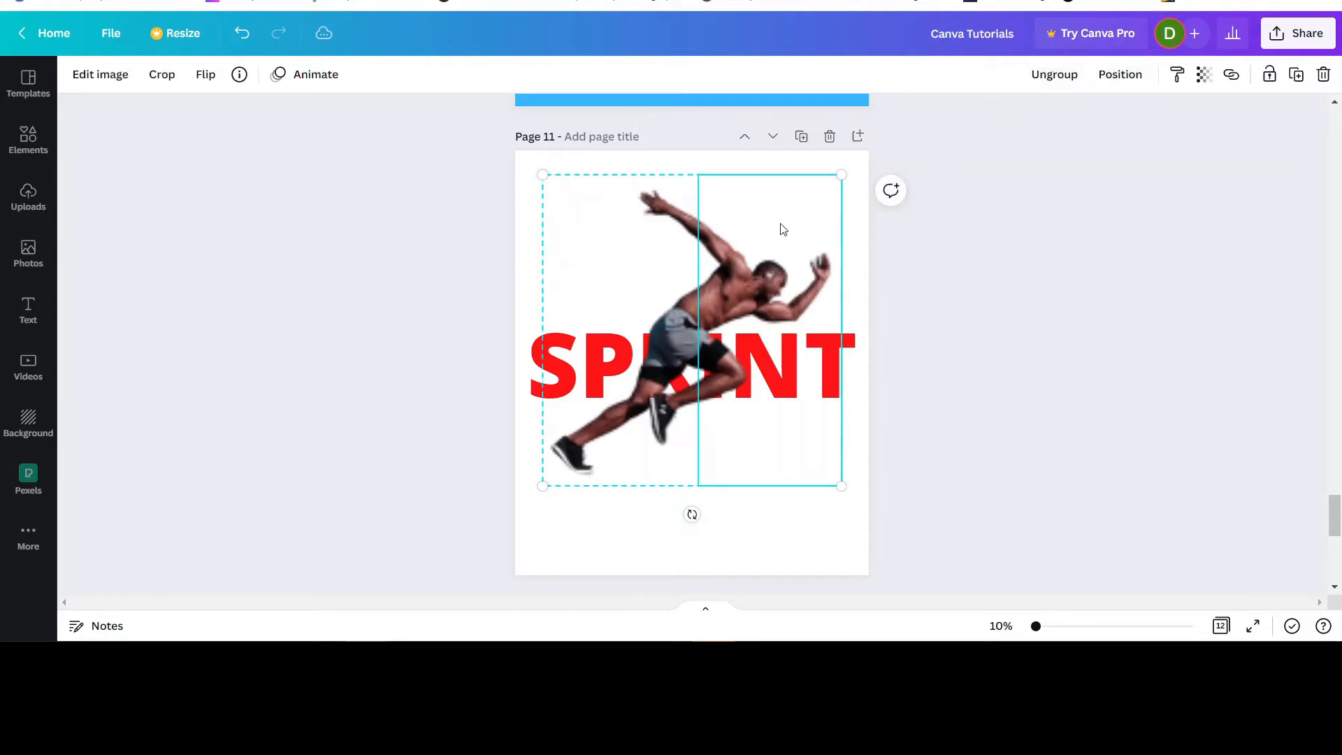
{"action": "mouse_move", "coordinate": [780, 226]}
{"action": "left_mouse_down"}
{"action": "mouse_move", "coordinate": [779, 241]}
{"action": "mouse_move", "coordinate": [759, 230]}
{"action": "left_mouse_up"}
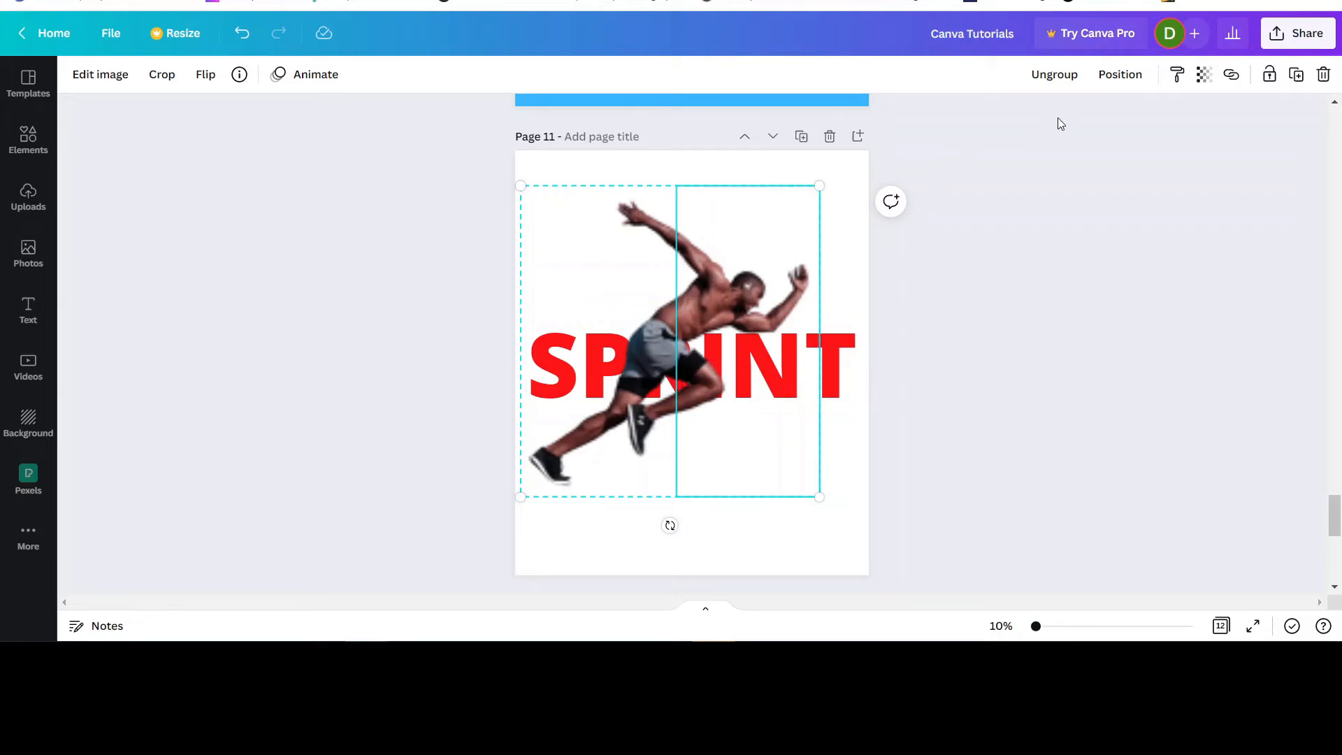
Ungroup the two runner halves and send the left half backward behind the SPRINT text.
{"action": "left_click", "coordinate": [1049, 74]}
{"action": "left_click", "coordinate": [985, 393]}
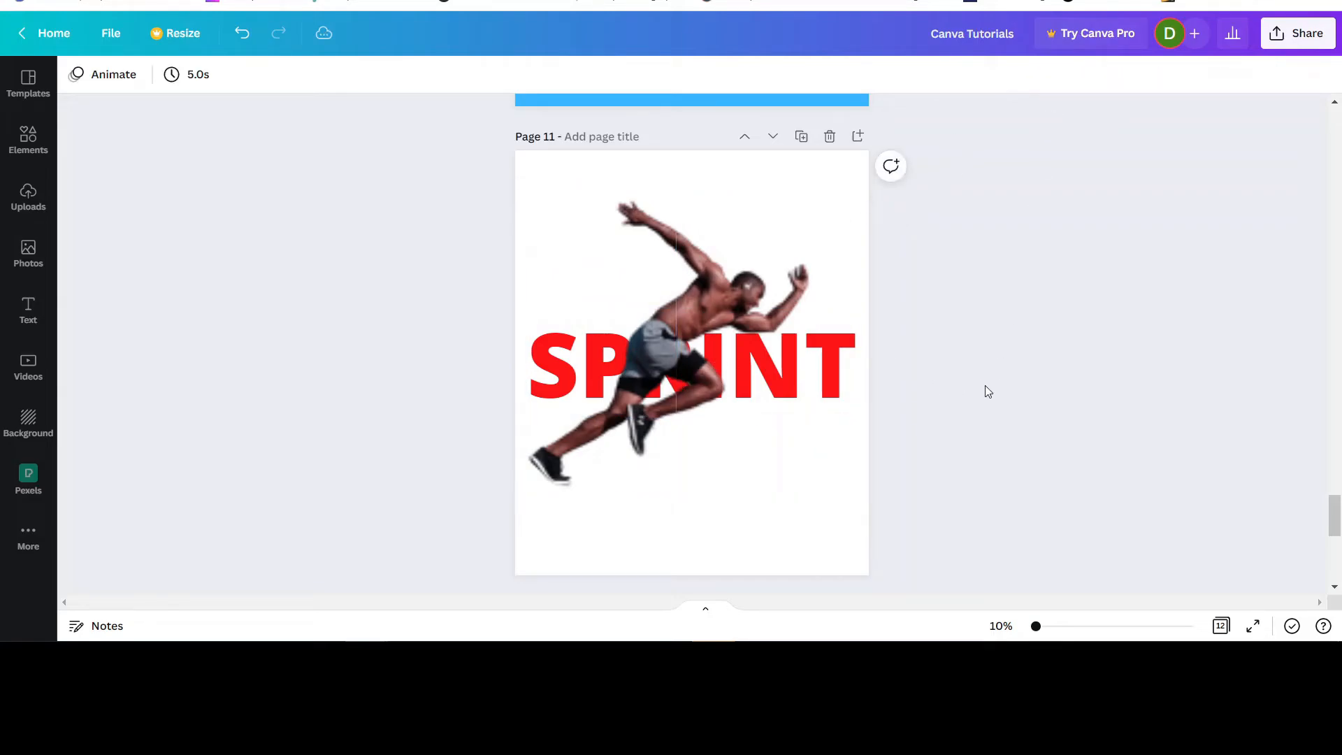
{"action": "left_click", "coordinate": [785, 533]}
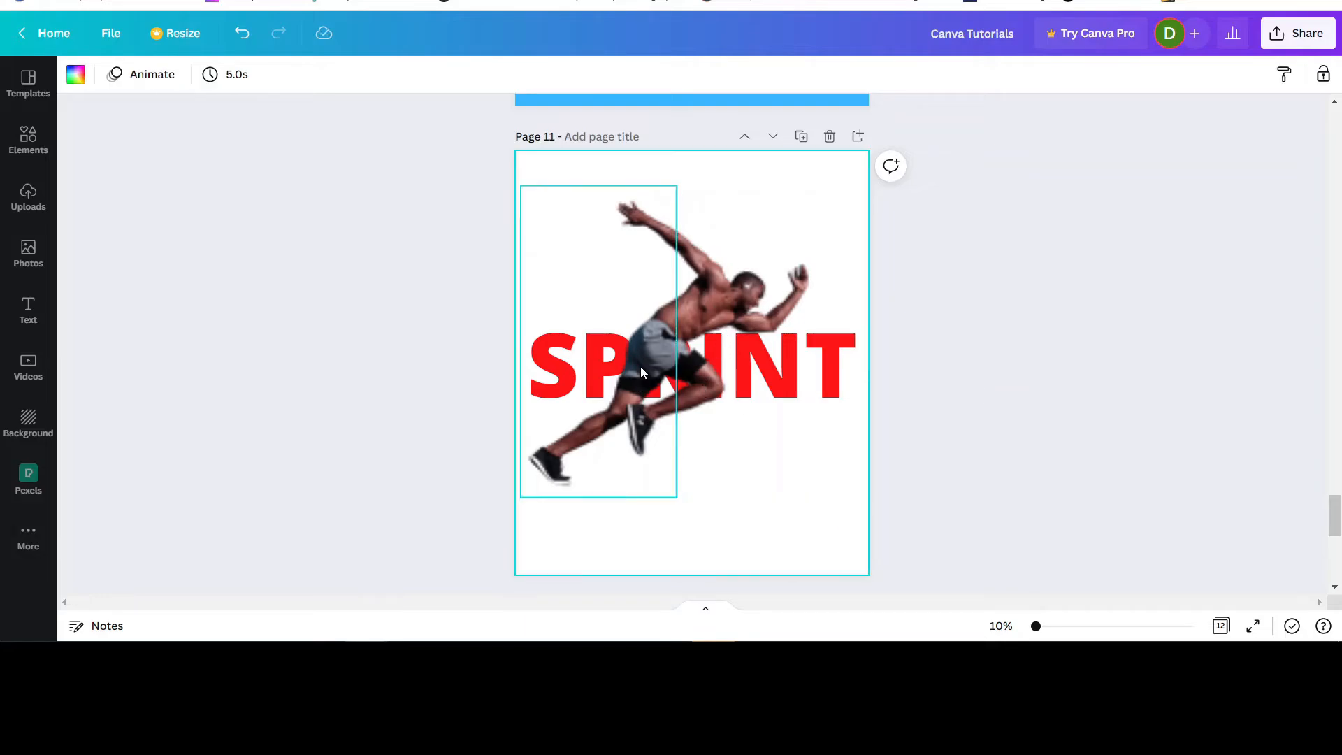
{"action": "left_click", "coordinate": [642, 372]}
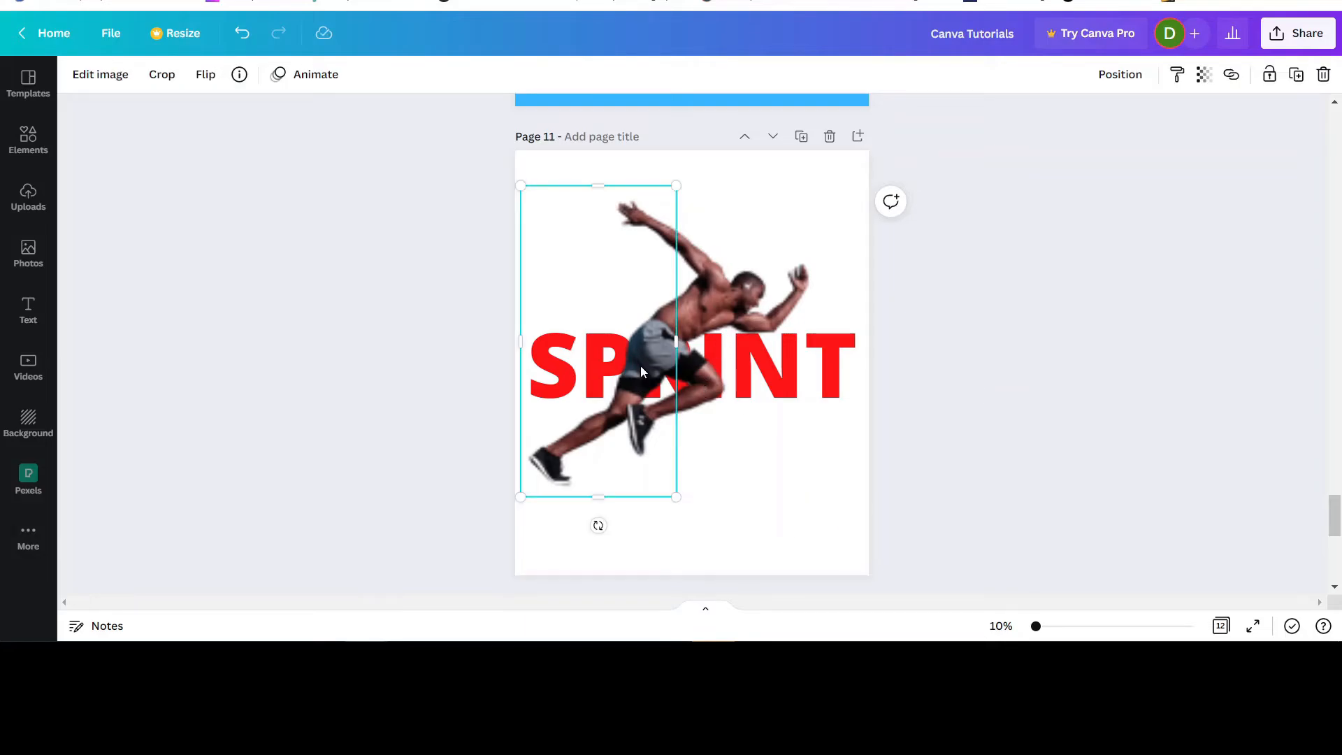
{"action": "left_click", "coordinate": [1126, 77]}
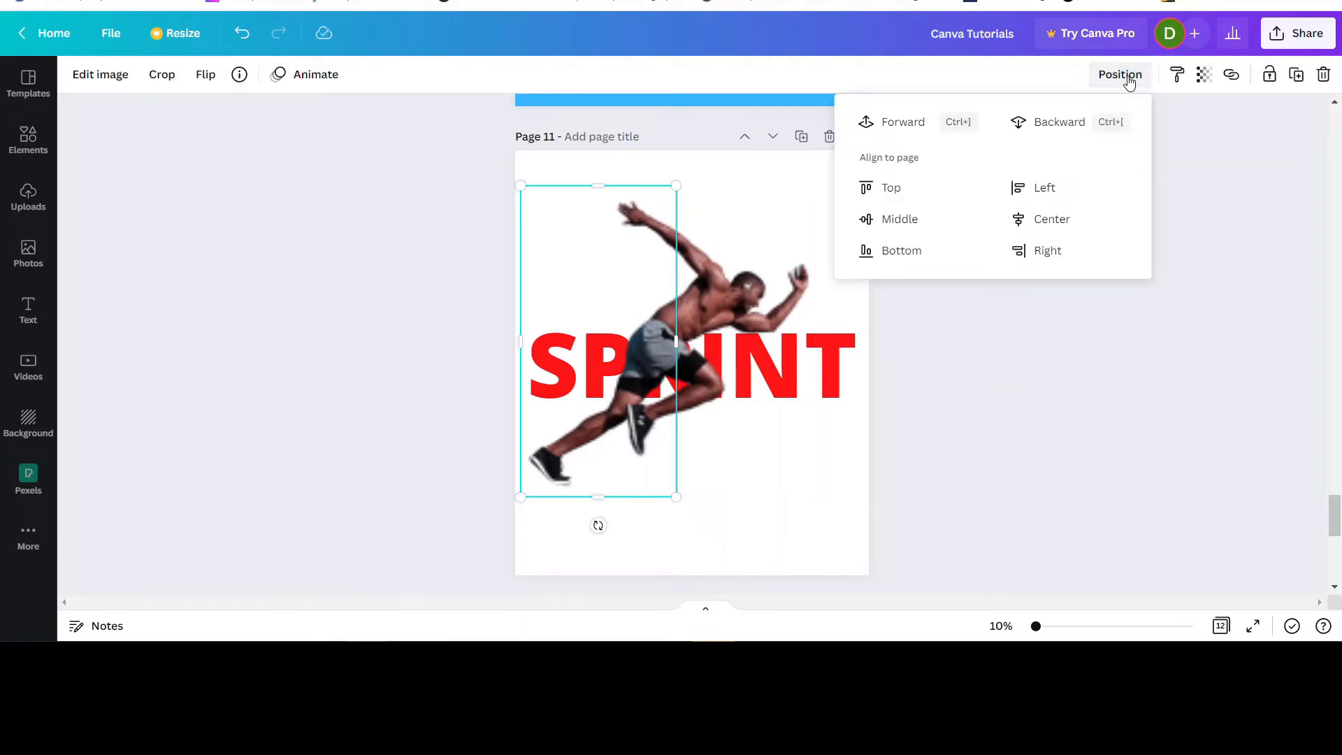
{"action": "left_click", "coordinate": [1035, 123]}
{"action": "left_click", "coordinate": [1025, 434]}
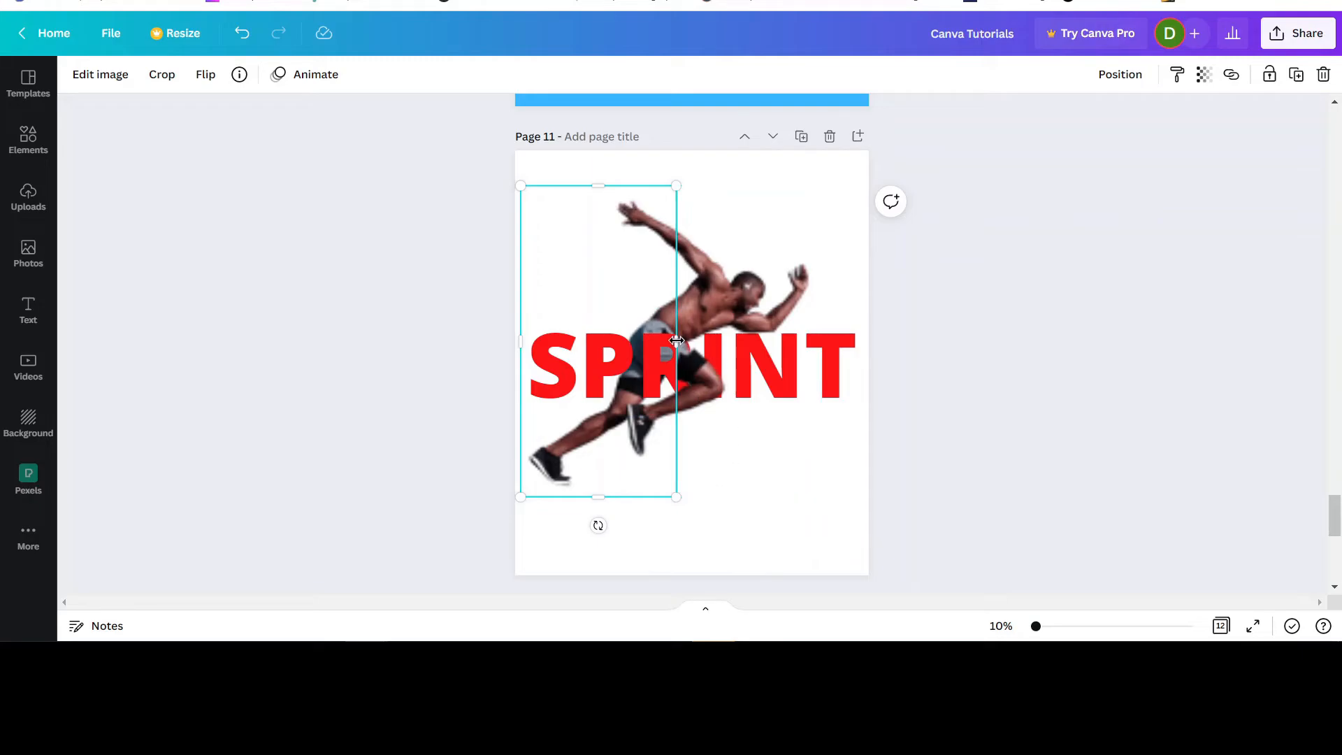
Uncrop the left runner half until its right edge meets the right half in the gap between R and I.
{"action": "left_click_drag", "start_coordinate": [674, 341], "coordinate": [691, 340]}
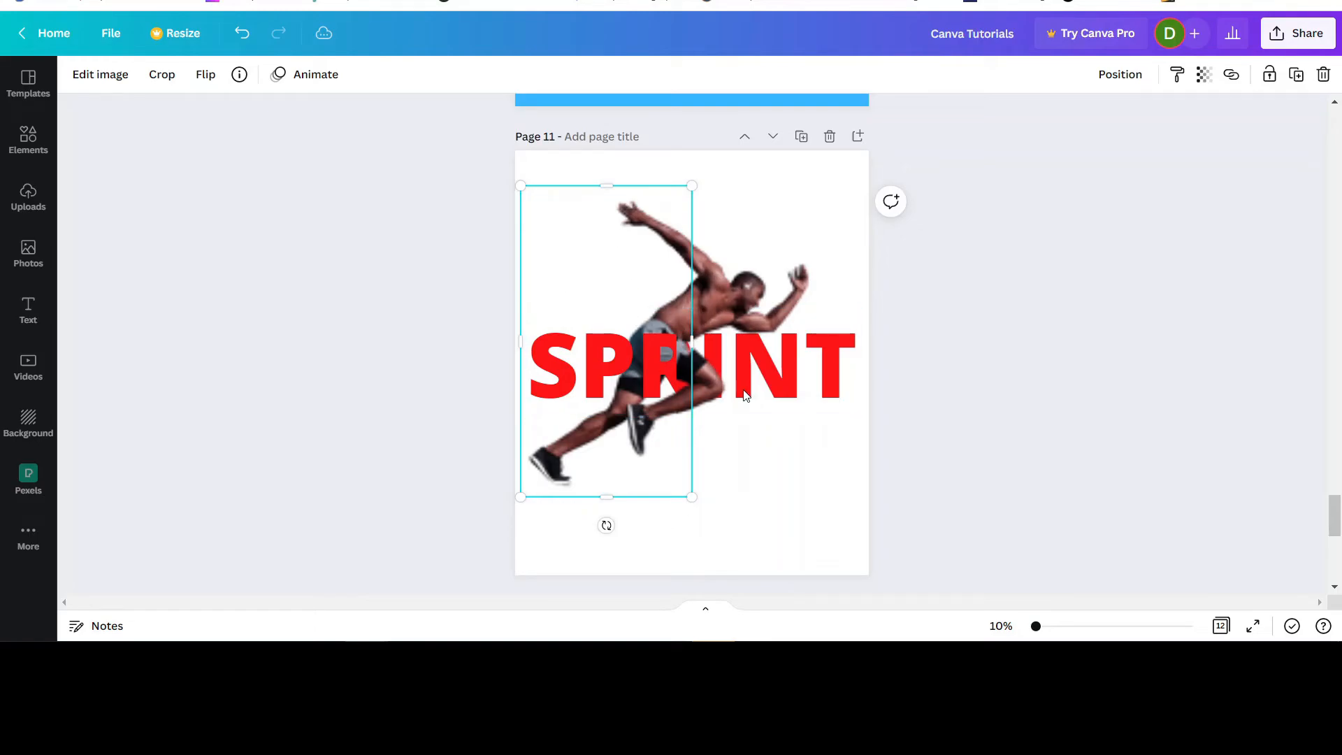
{"action": "mouse_move", "coordinate": [691, 342]}
{"action": "left_mouse_down"}
{"action": "mouse_move", "coordinate": [703, 343]}
{"action": "mouse_move", "coordinate": [647, 340]}
{"action": "mouse_move", "coordinate": [695, 344]}
{"action": "left_mouse_up"}
{"action": "left_click", "coordinate": [713, 314]}
{"action": "left_click", "coordinate": [613, 276]}
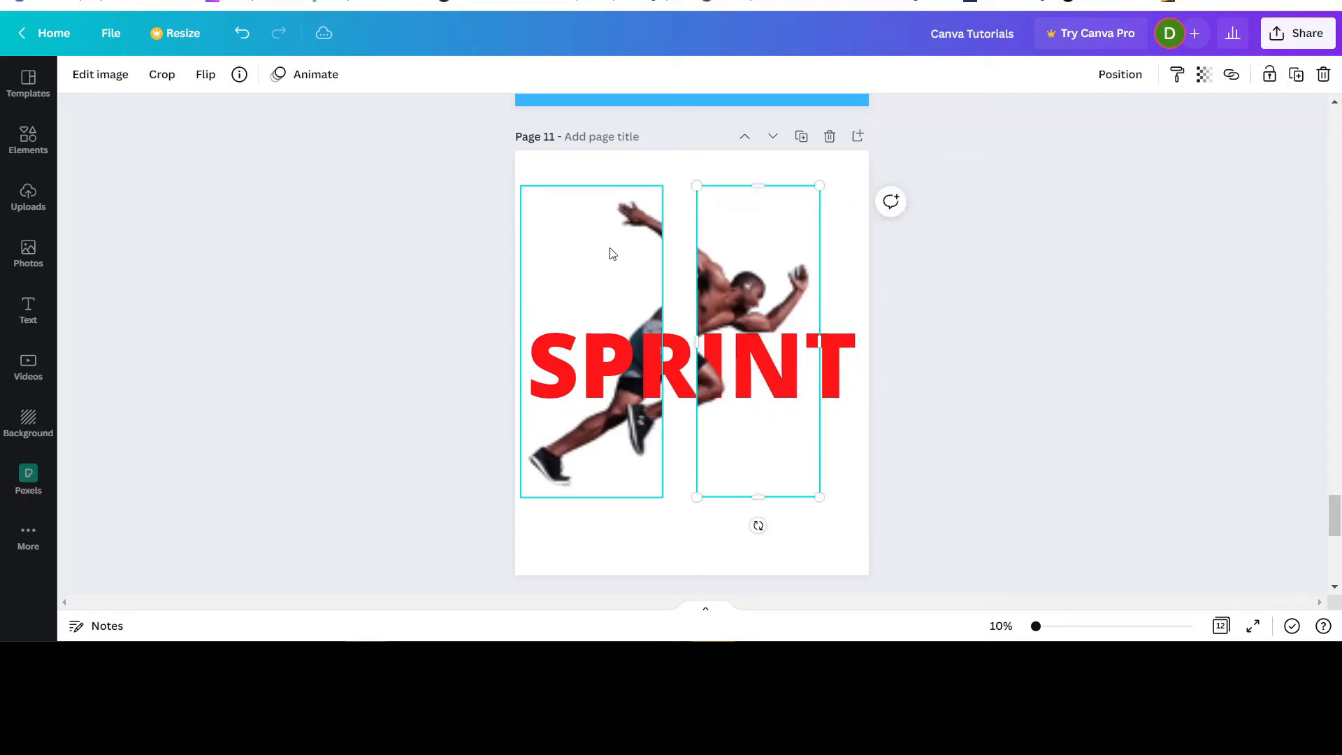
{"action": "left_click_drag", "start_coordinate": [662, 341], "coordinate": [696, 343]}
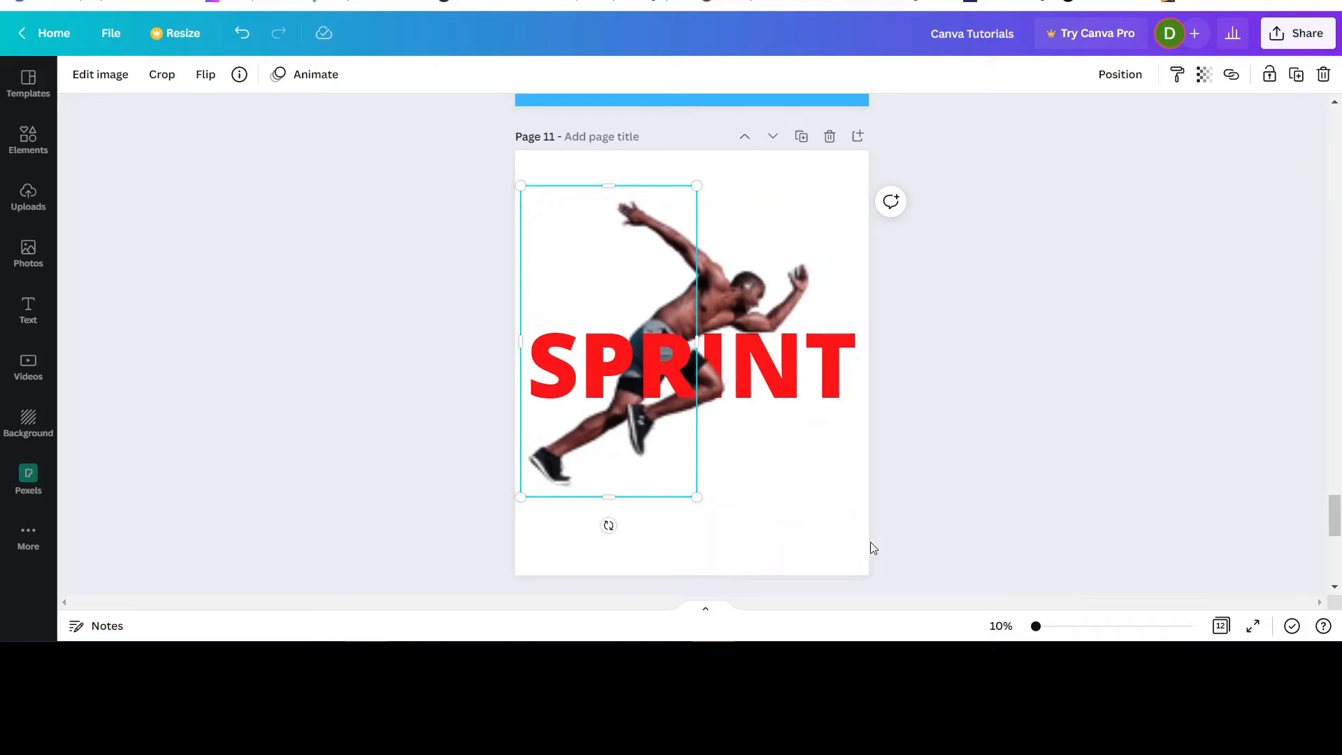
{"action": "left_click", "coordinate": [995, 470]}
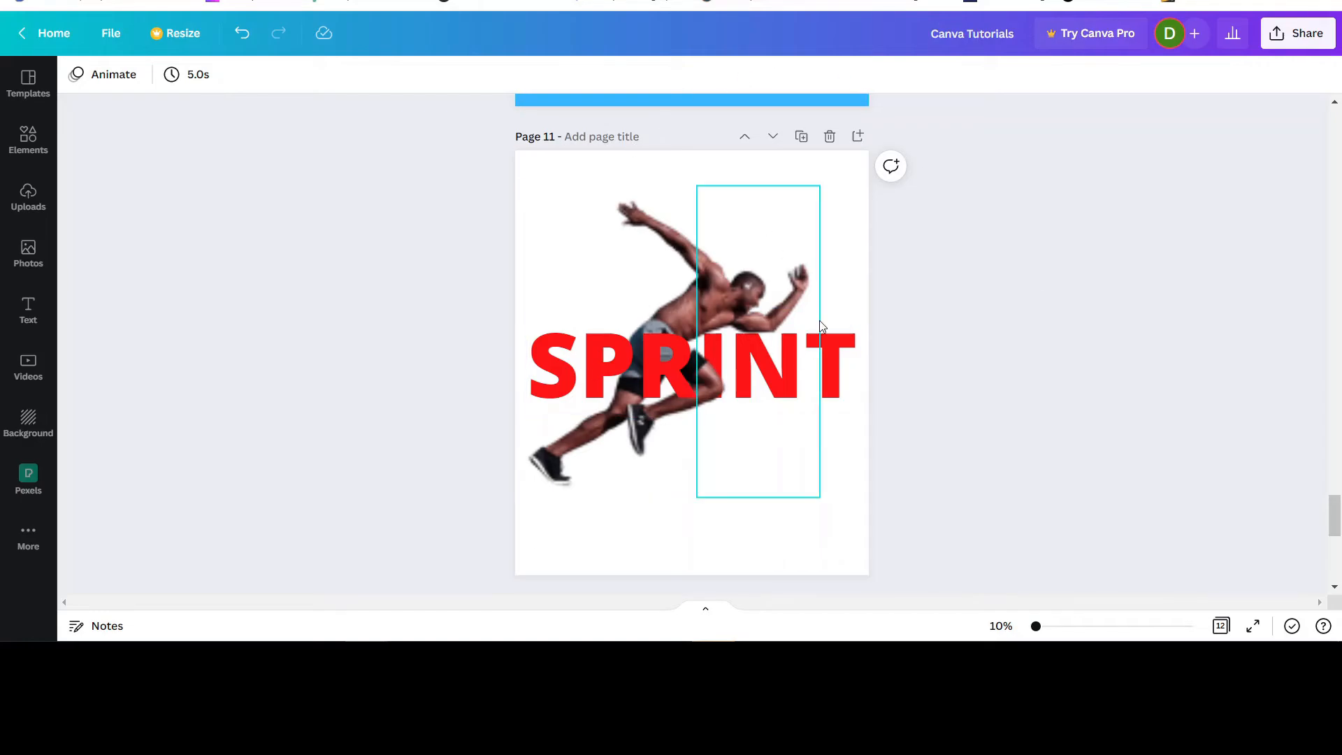
Try black, pink and orange as the page 11 background color, and settle on light orange from the document colors.
{"action": "scroll", "coordinate": [1121, 341], "scroll_direction": "down", "scroll_amount": 1}
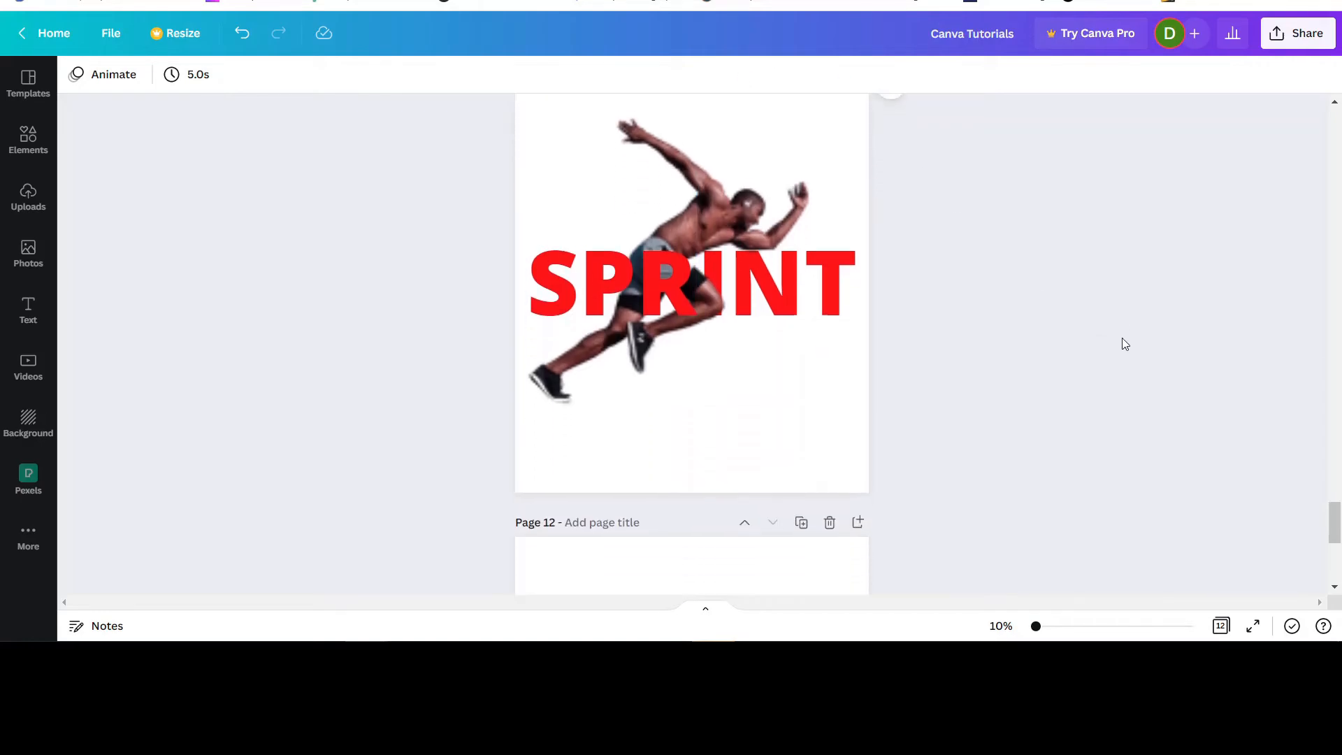
{"action": "scroll", "coordinate": [1121, 342], "scroll_direction": "up", "scroll_amount": 2}
{"action": "left_click", "coordinate": [540, 253]}
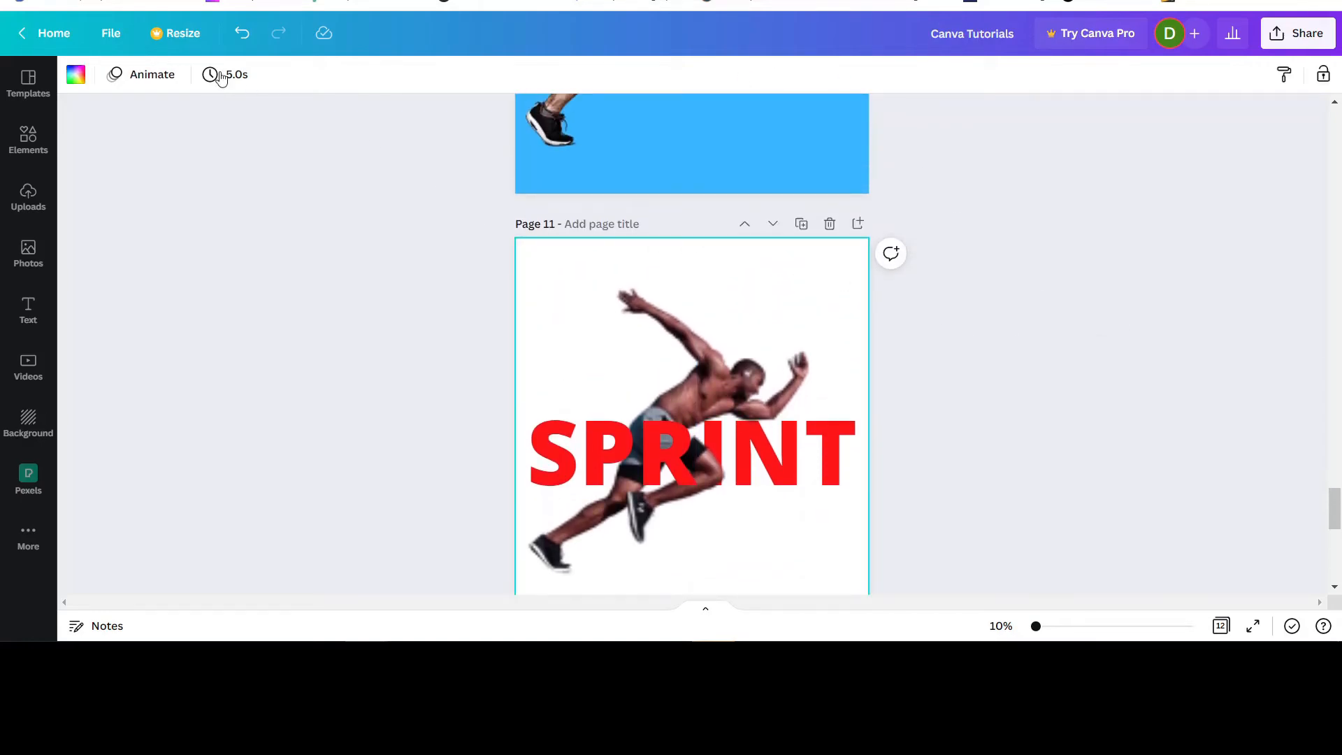
{"action": "left_click", "coordinate": [74, 75]}
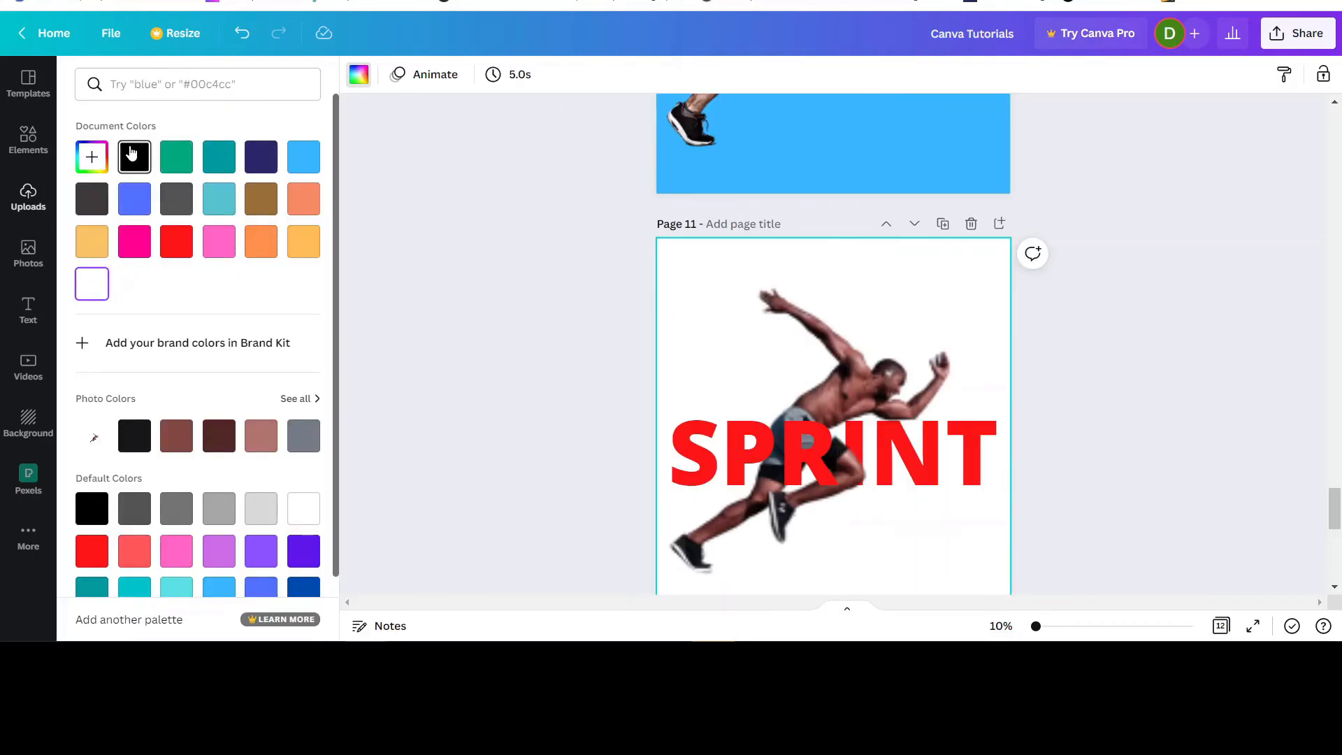
{"action": "left_click", "coordinate": [132, 152]}
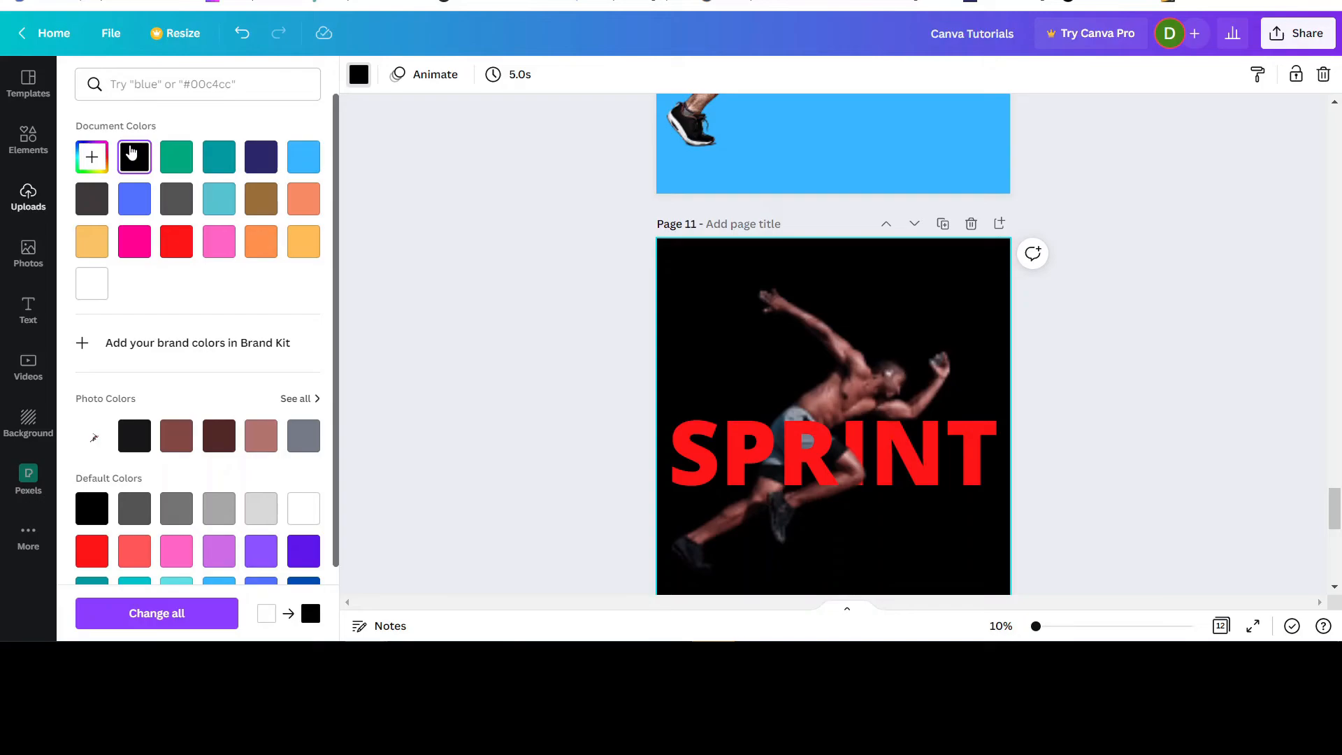
{"action": "left_click", "coordinate": [219, 250]}
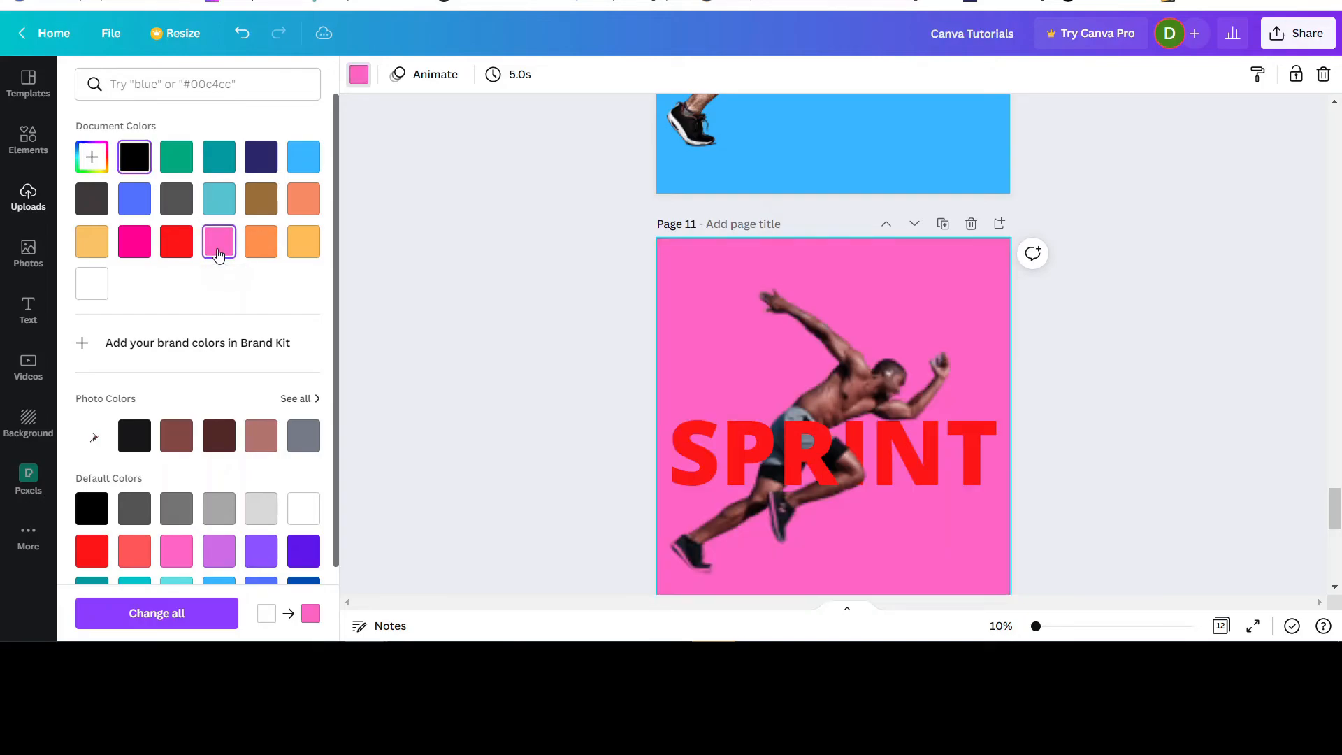
{"action": "left_click", "coordinate": [253, 256]}
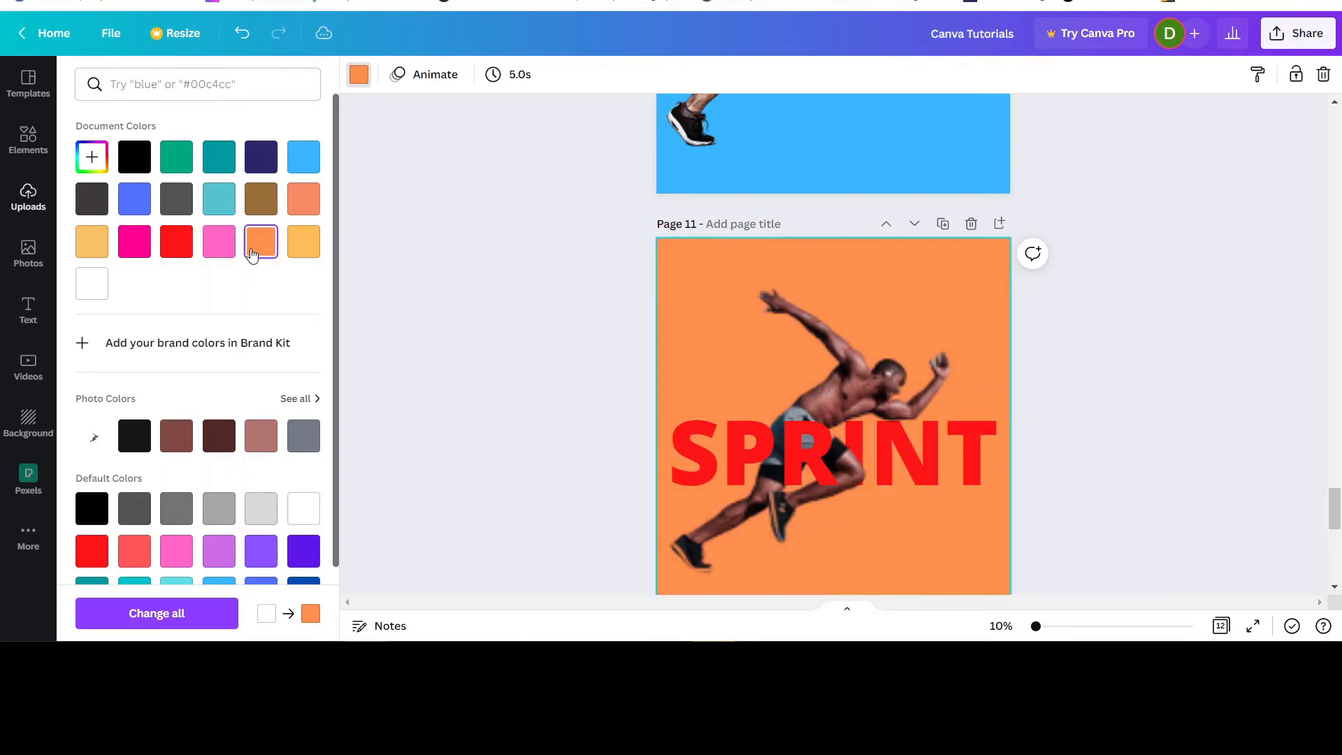
{"action": "left_click", "coordinate": [302, 250]}
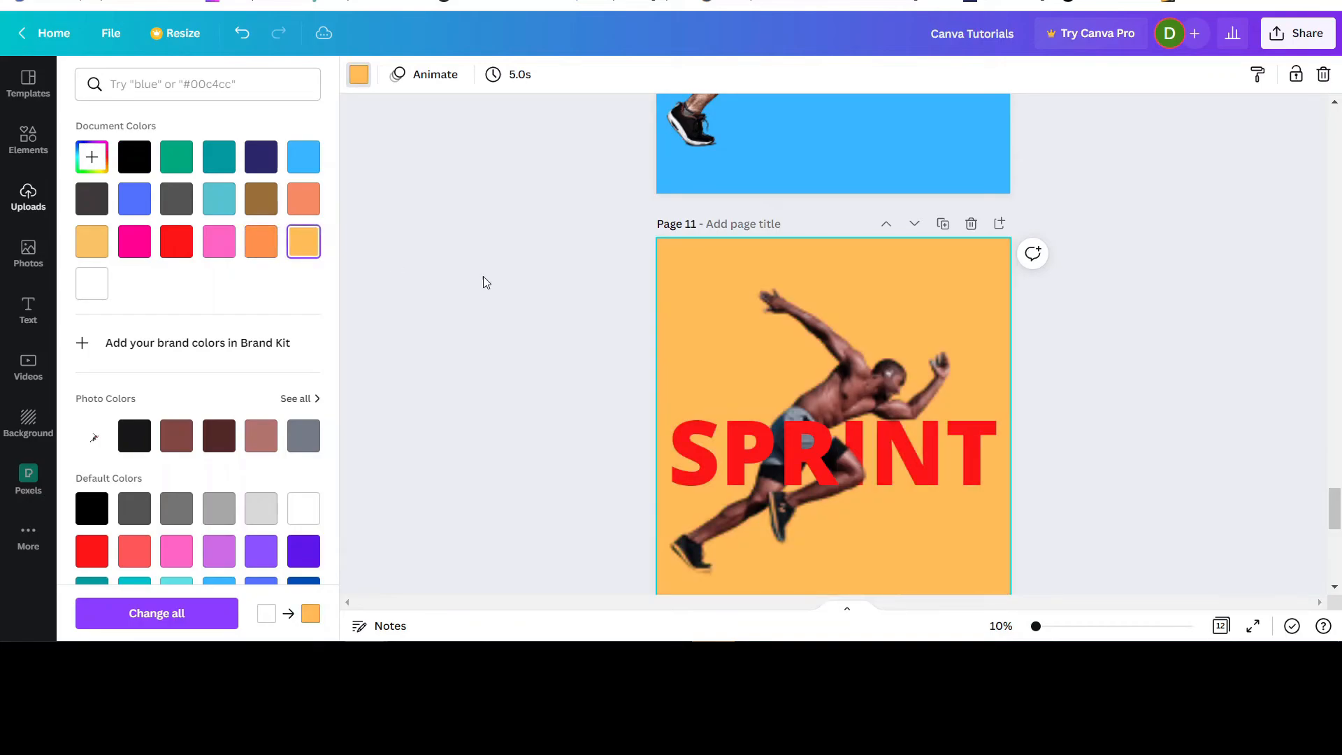
Compare the page 11 design with the SPRINT and RUN runner designs on pages 10 and 9.
{"action": "scroll", "coordinate": [1155, 426], "scroll_direction": "down", "scroll_amount": 2}
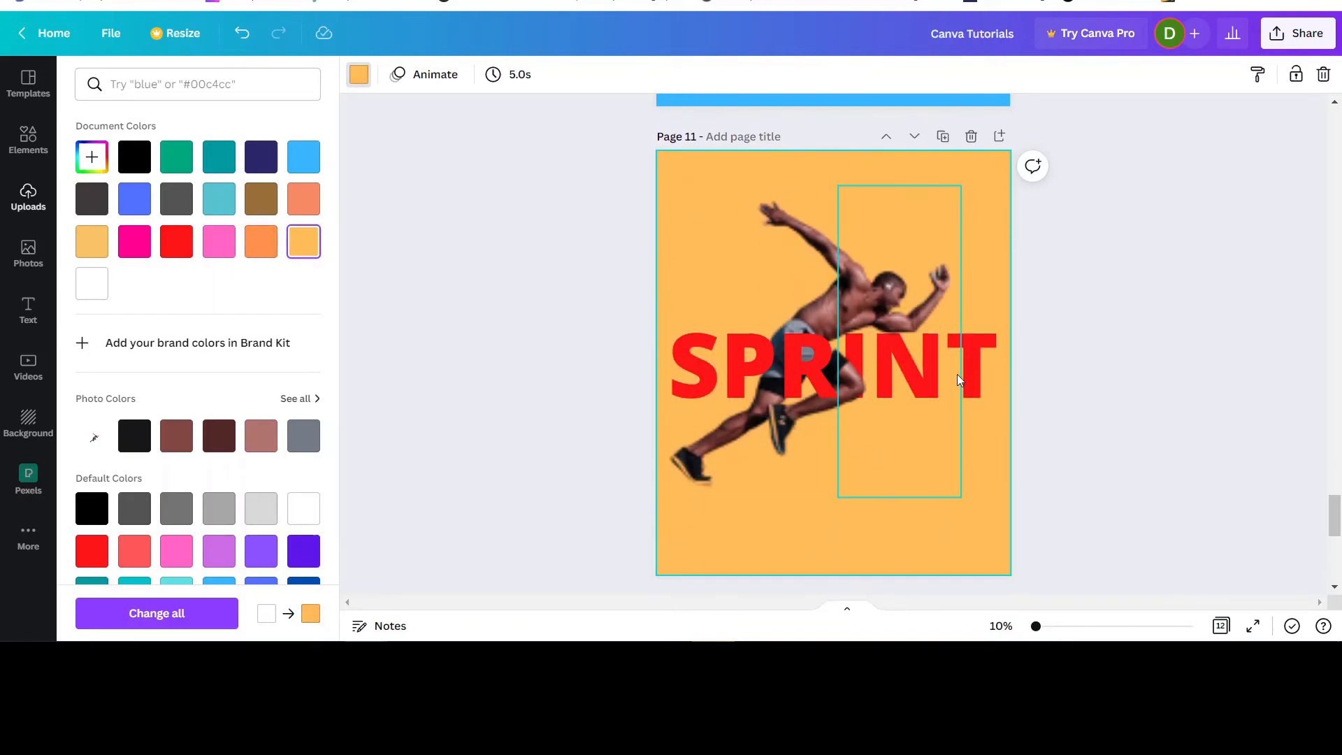
{"action": "scroll", "coordinate": [1102, 404], "scroll_direction": "up", "scroll_amount": 4}
{"action": "scroll", "coordinate": [1180, 453], "scroll_direction": "up", "scroll_amount": 6}
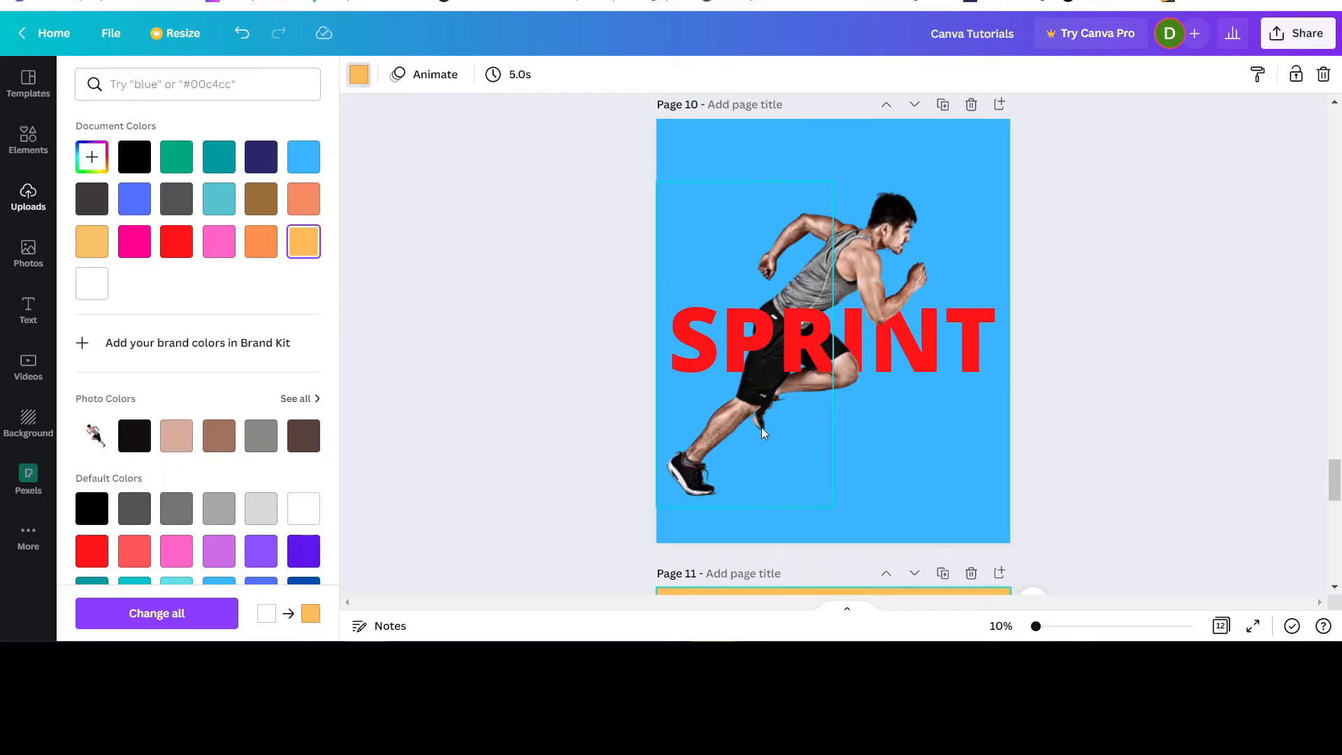
{"action": "scroll", "coordinate": [1101, 399], "scroll_direction": "up", "scroll_amount": 3}
{"action": "scroll", "coordinate": [1101, 400], "scroll_direction": "up", "scroll_amount": 2}
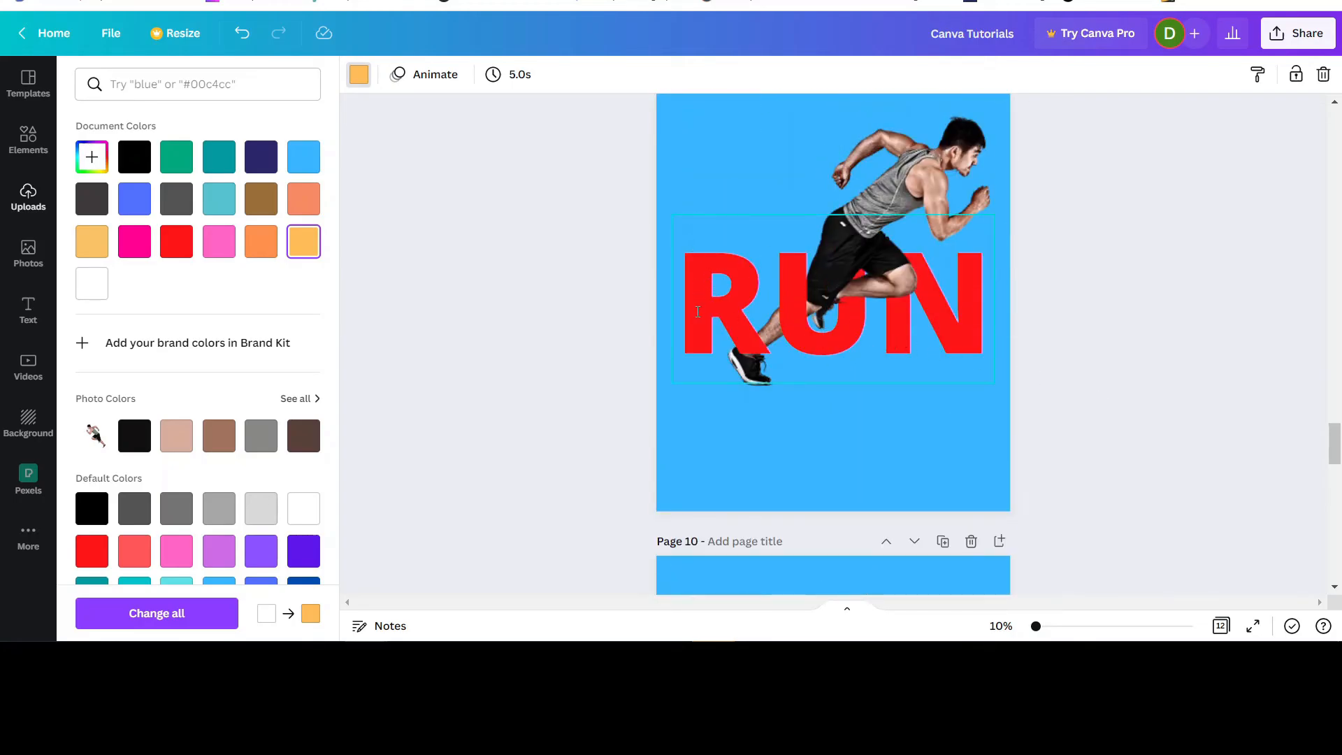
{"action": "scroll", "coordinate": [979, 392], "scroll_direction": "down", "scroll_amount": 7}
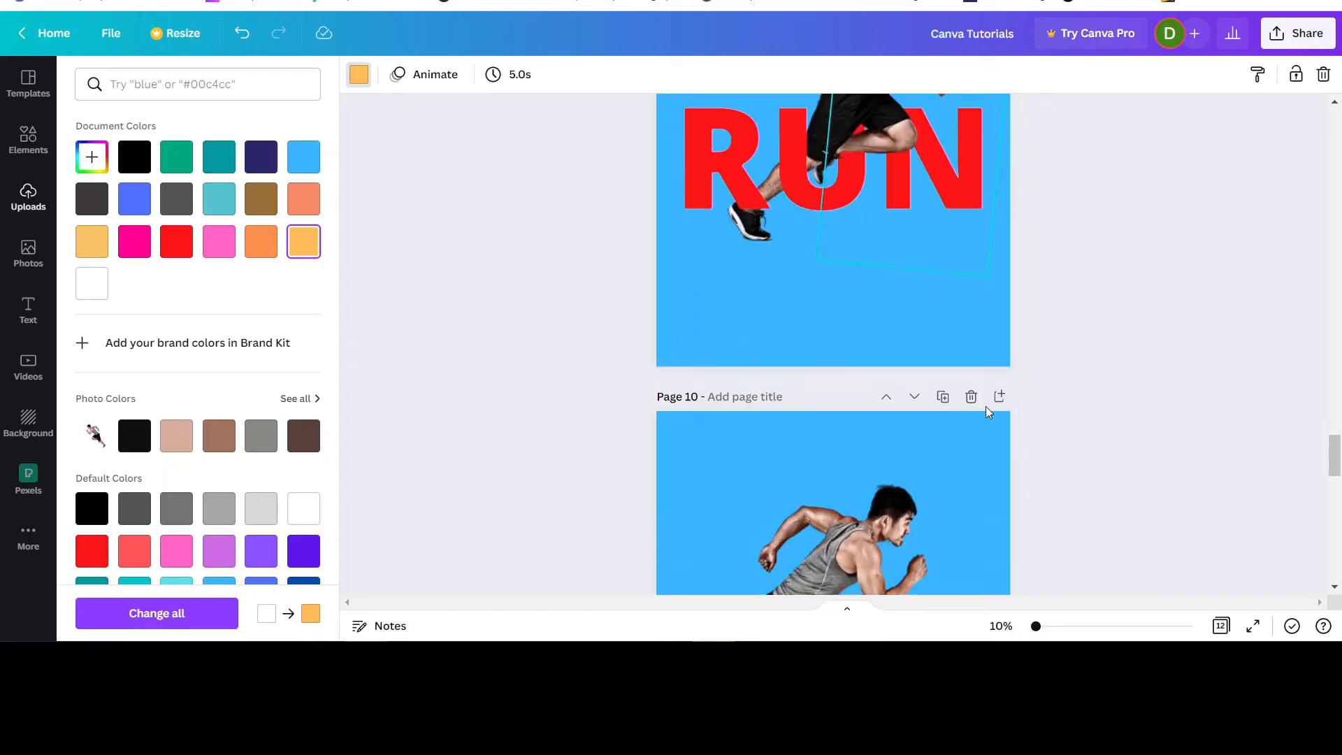
{"action": "scroll", "coordinate": [985, 412], "scroll_direction": "down", "scroll_amount": 6}
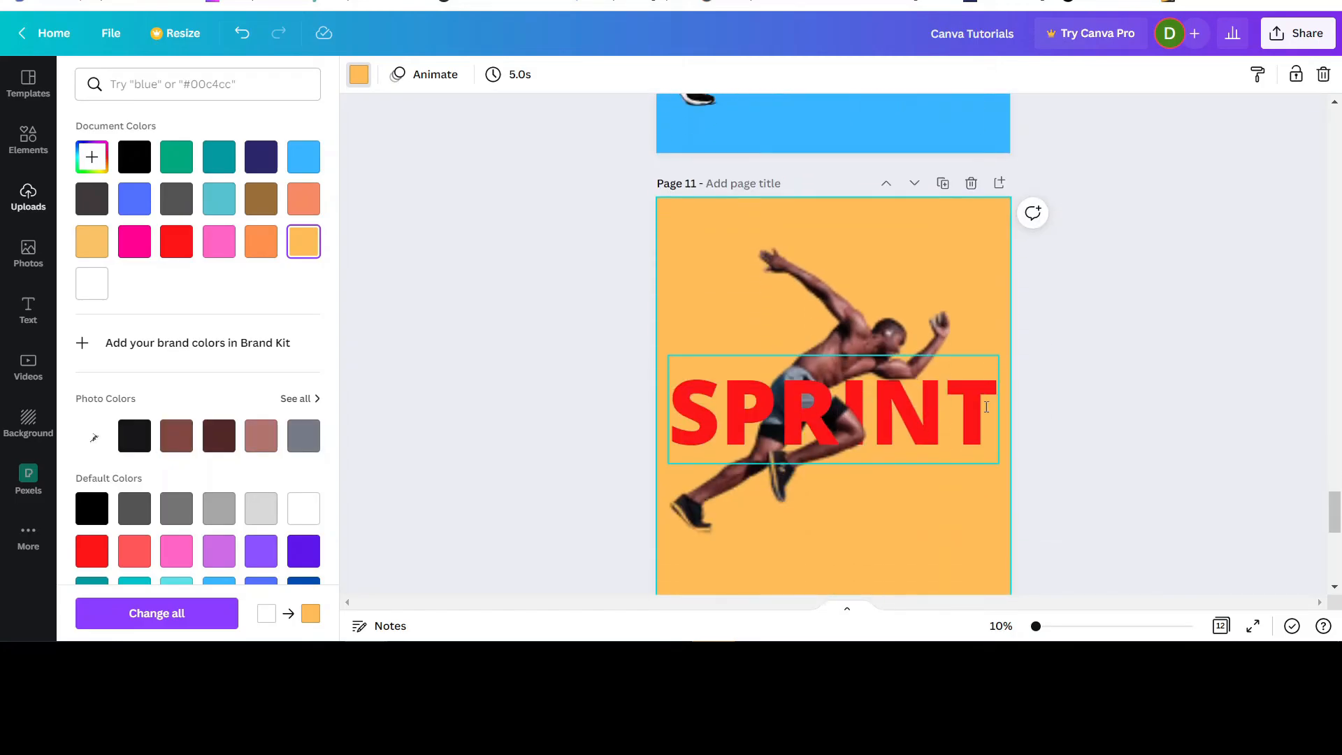
{"action": "scroll", "coordinate": [950, 419], "scroll_direction": "up", "scroll_amount": 2}
{"action": "scroll", "coordinate": [953, 410], "scroll_direction": "down", "scroll_amount": 1}
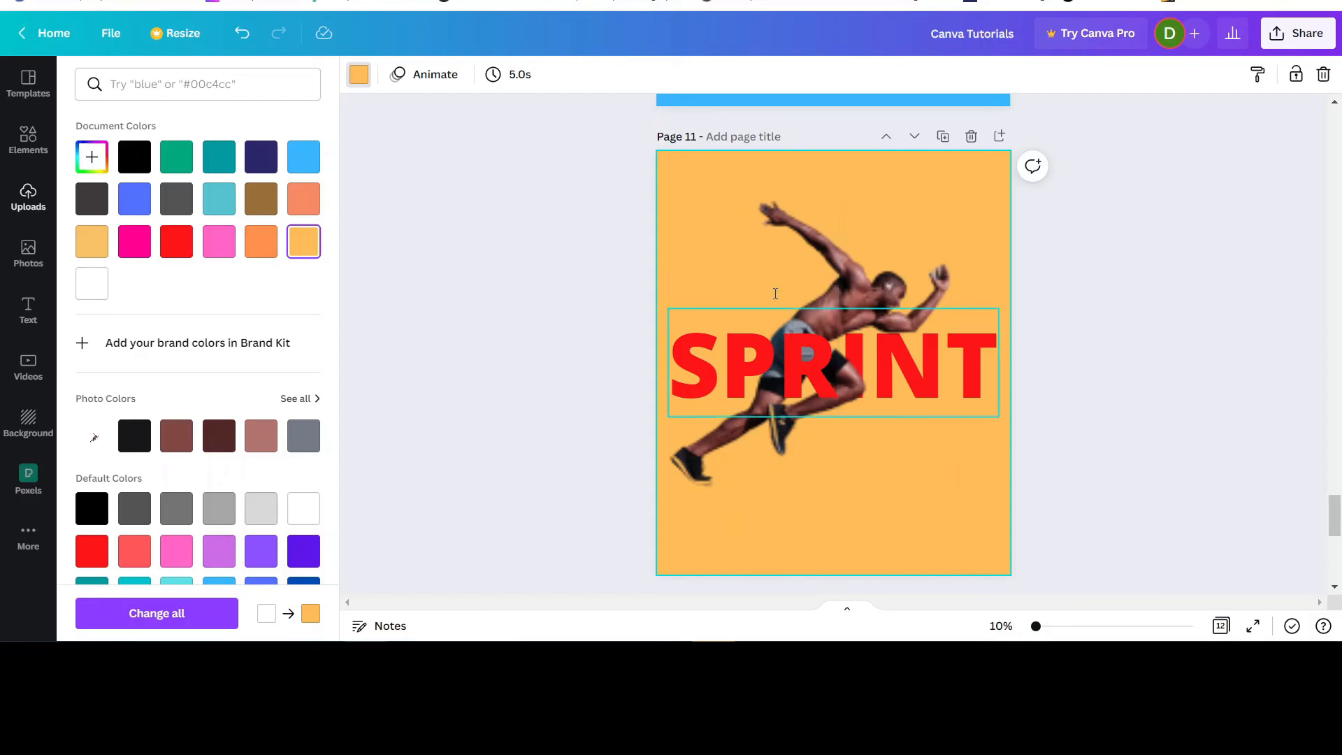
Group both runner halves with the SPRINT text on page 11 and center the group on the page.
{"action": "left_click_drag", "start_coordinate": [536, 207], "coordinate": [1039, 541]}
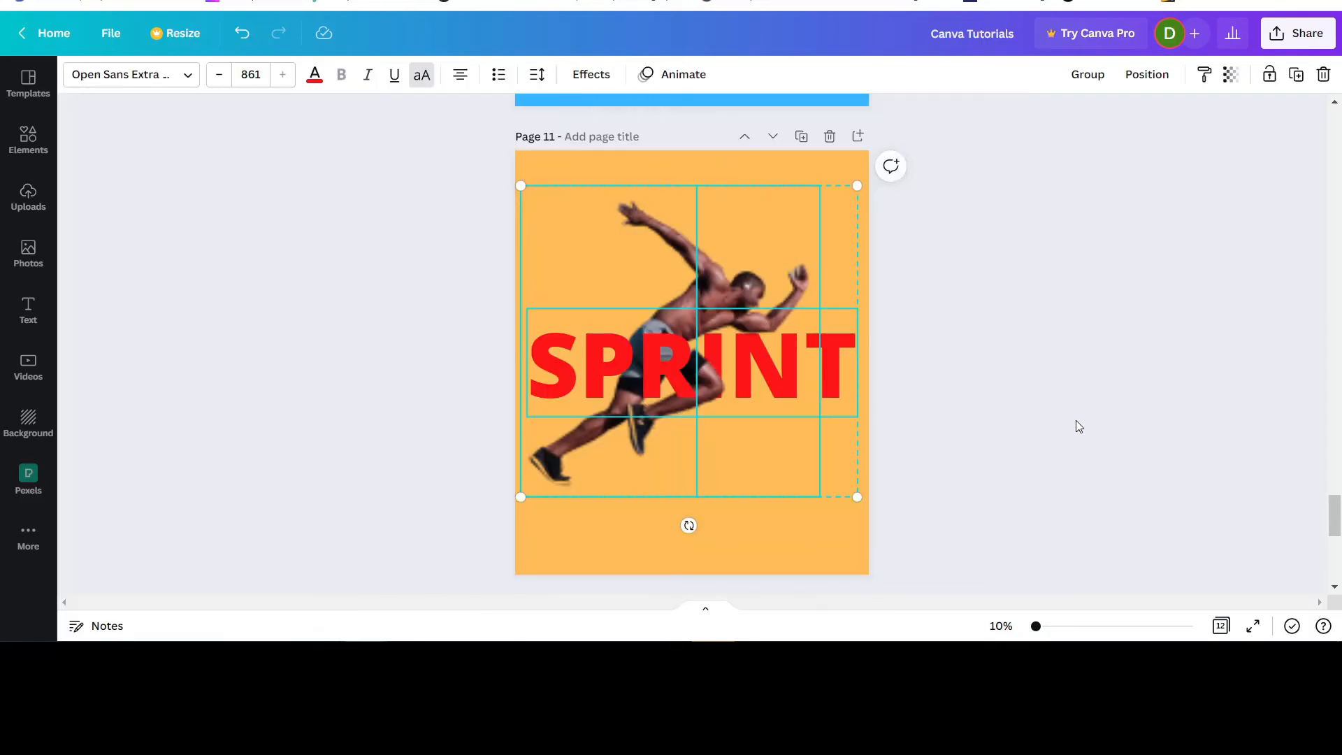
{"action": "left_click", "coordinate": [1085, 76]}
{"action": "mouse_move", "coordinate": [729, 367]}
{"action": "left_mouse_down"}
{"action": "mouse_move", "coordinate": [738, 420]}
{"action": "mouse_move", "coordinate": [735, 342]}
{"action": "mouse_move", "coordinate": [730, 359]}
{"action": "left_mouse_up"}
{"action": "left_click", "coordinate": [1157, 389]}
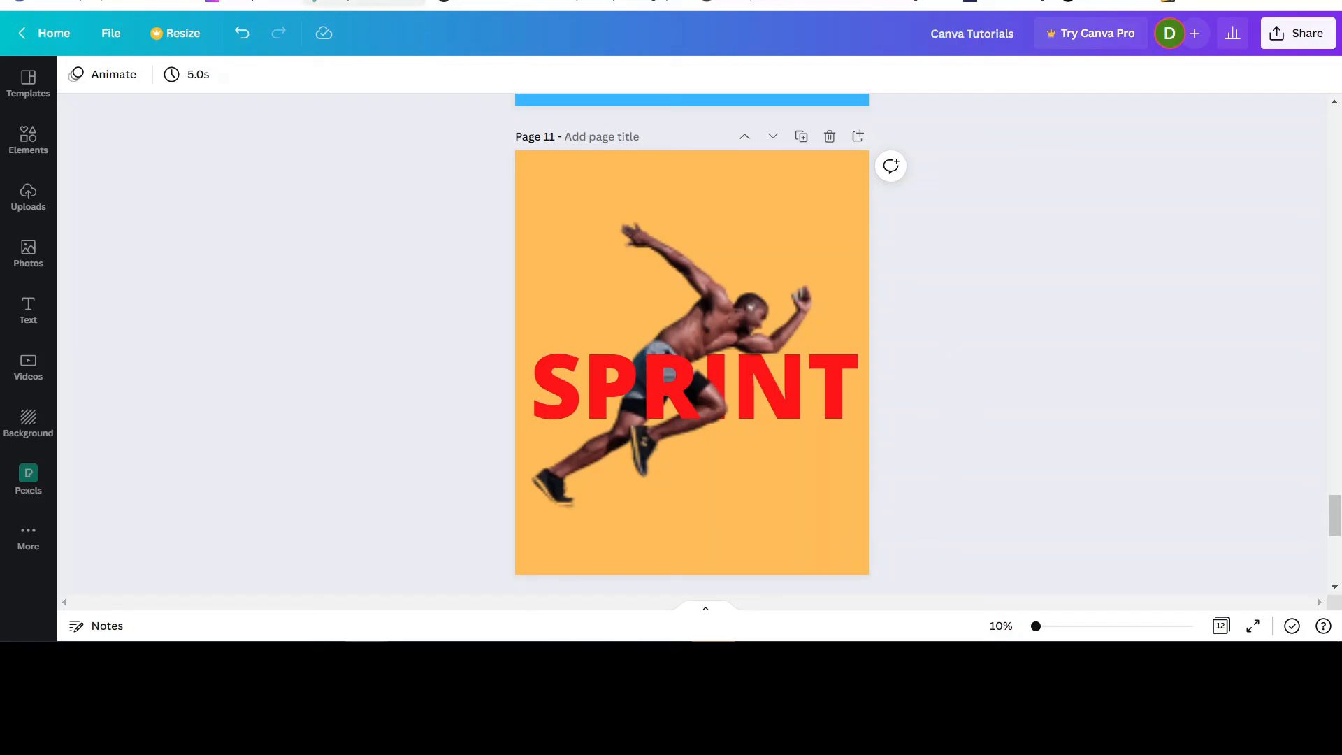
{"action": "key", "text": "ctrl+Tab"}
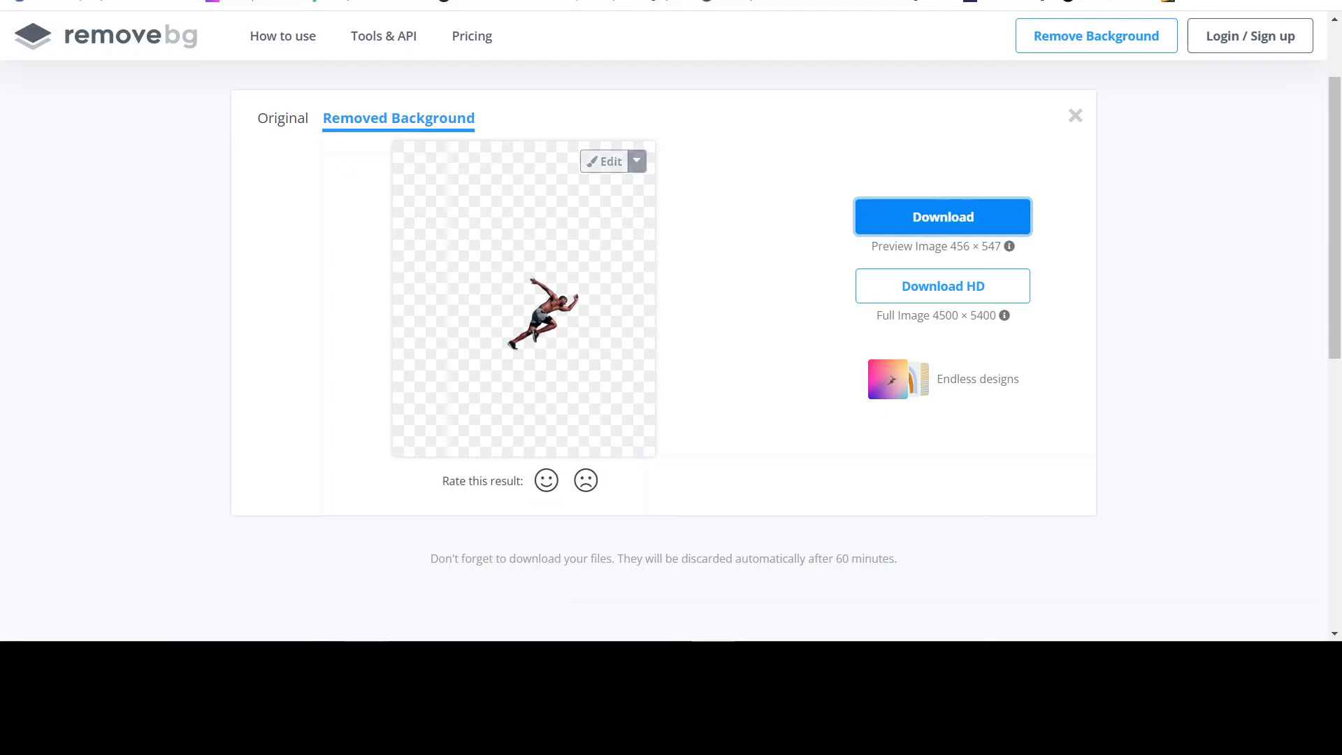
{"action": "key", "text": "ctrl+shift+Tab"}
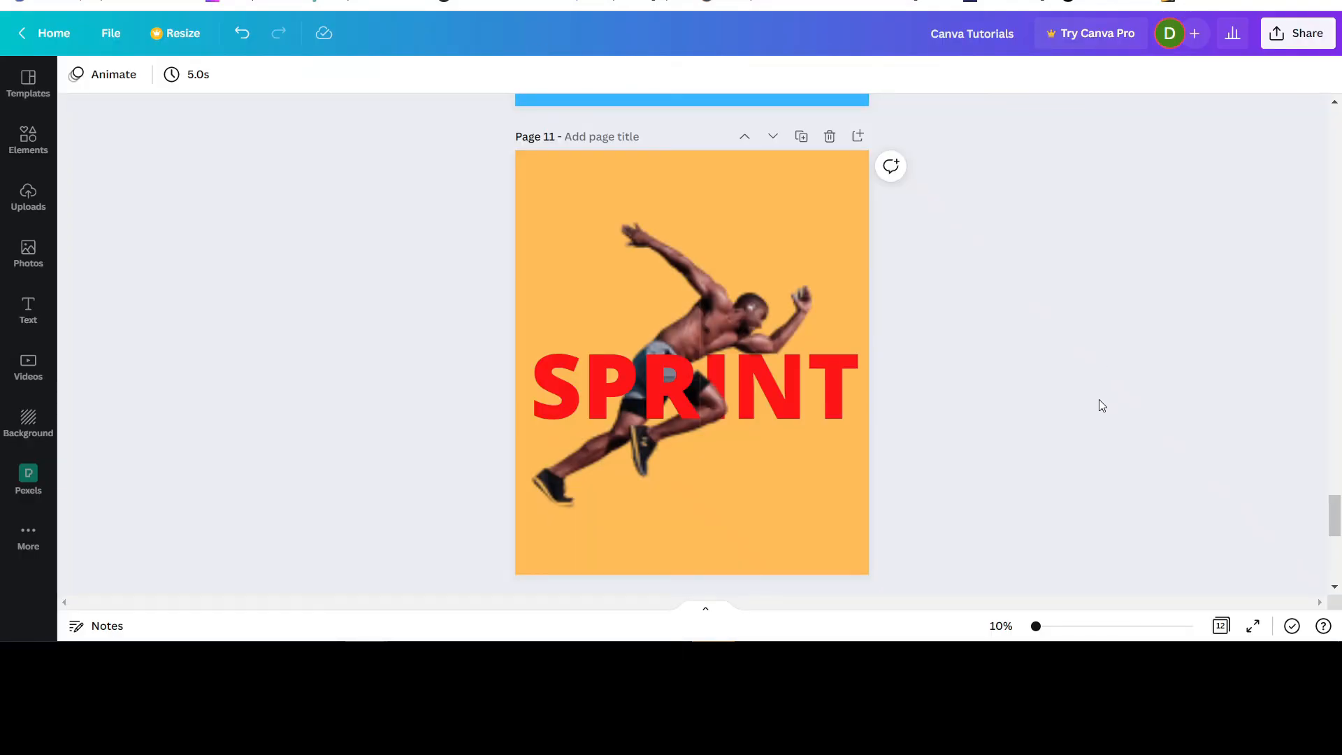